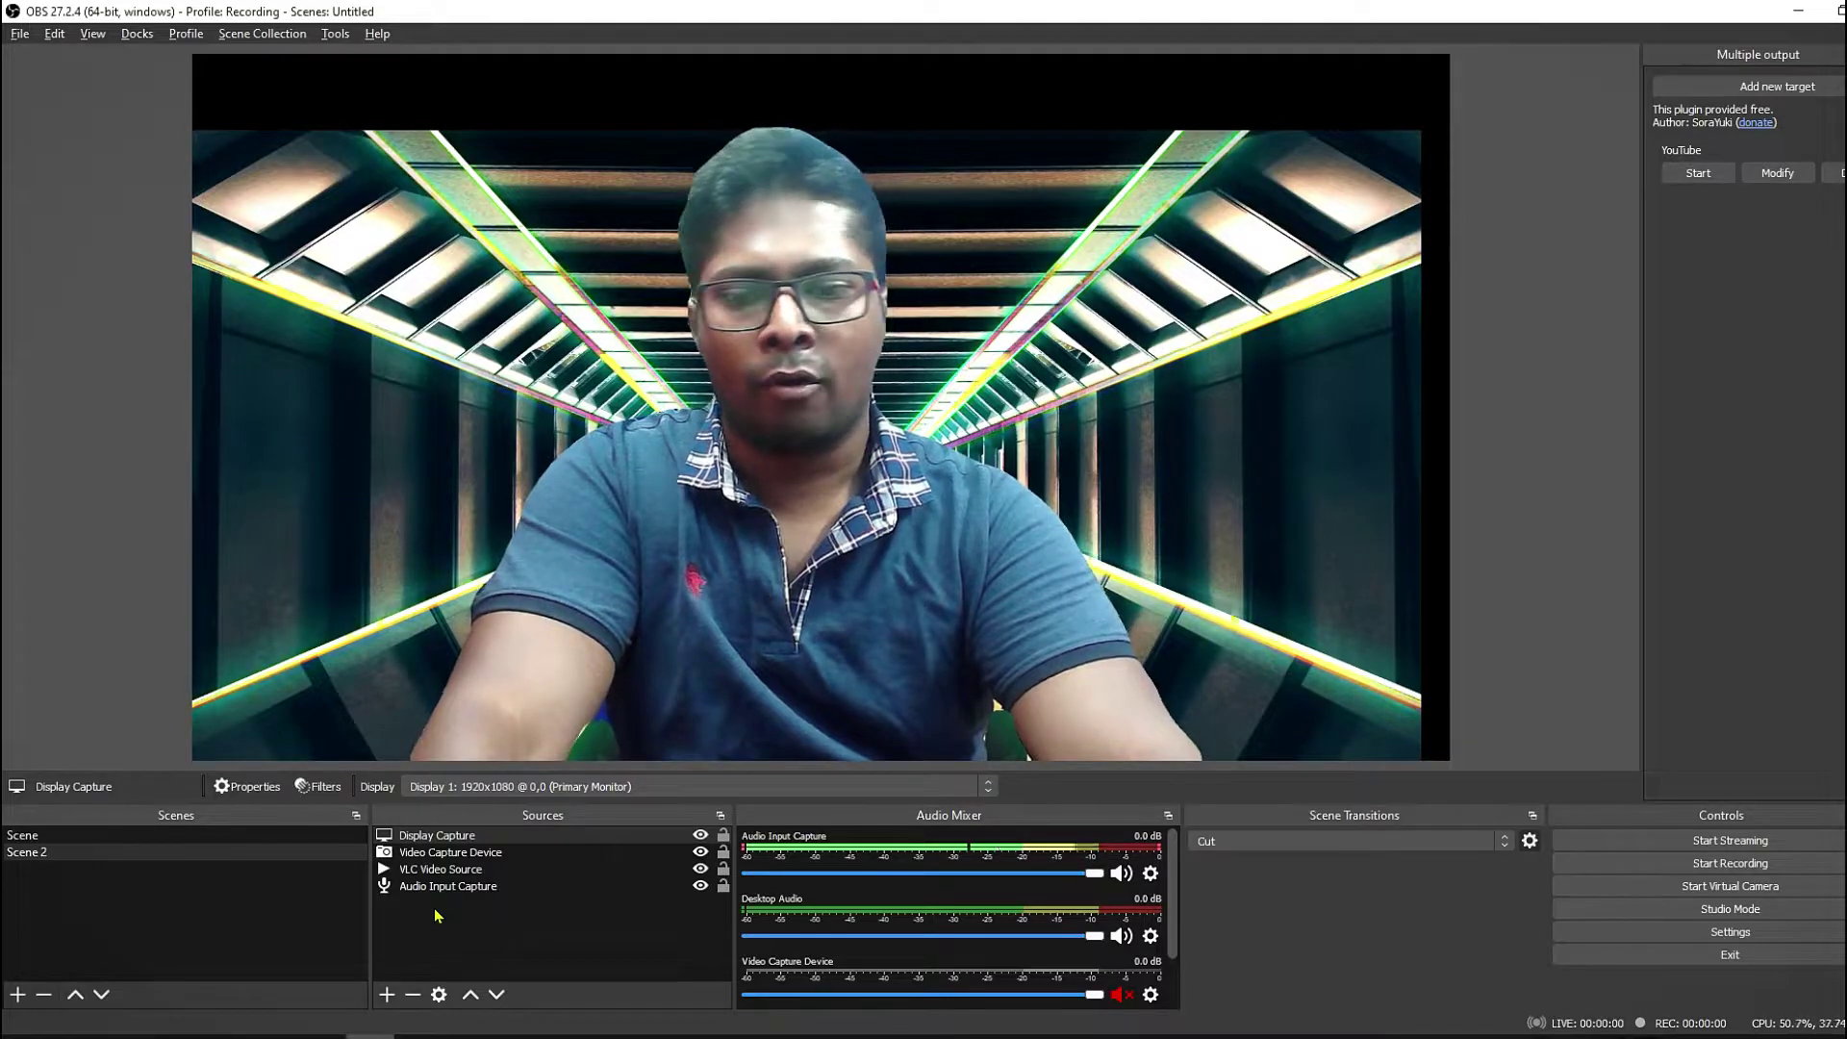
Step: Download obs-backgroundremoval-0.4.0-win64.zip from the v0.4.0 release's Assets on GitHub
{"action": "left_click", "coordinate": [175, 1020]}
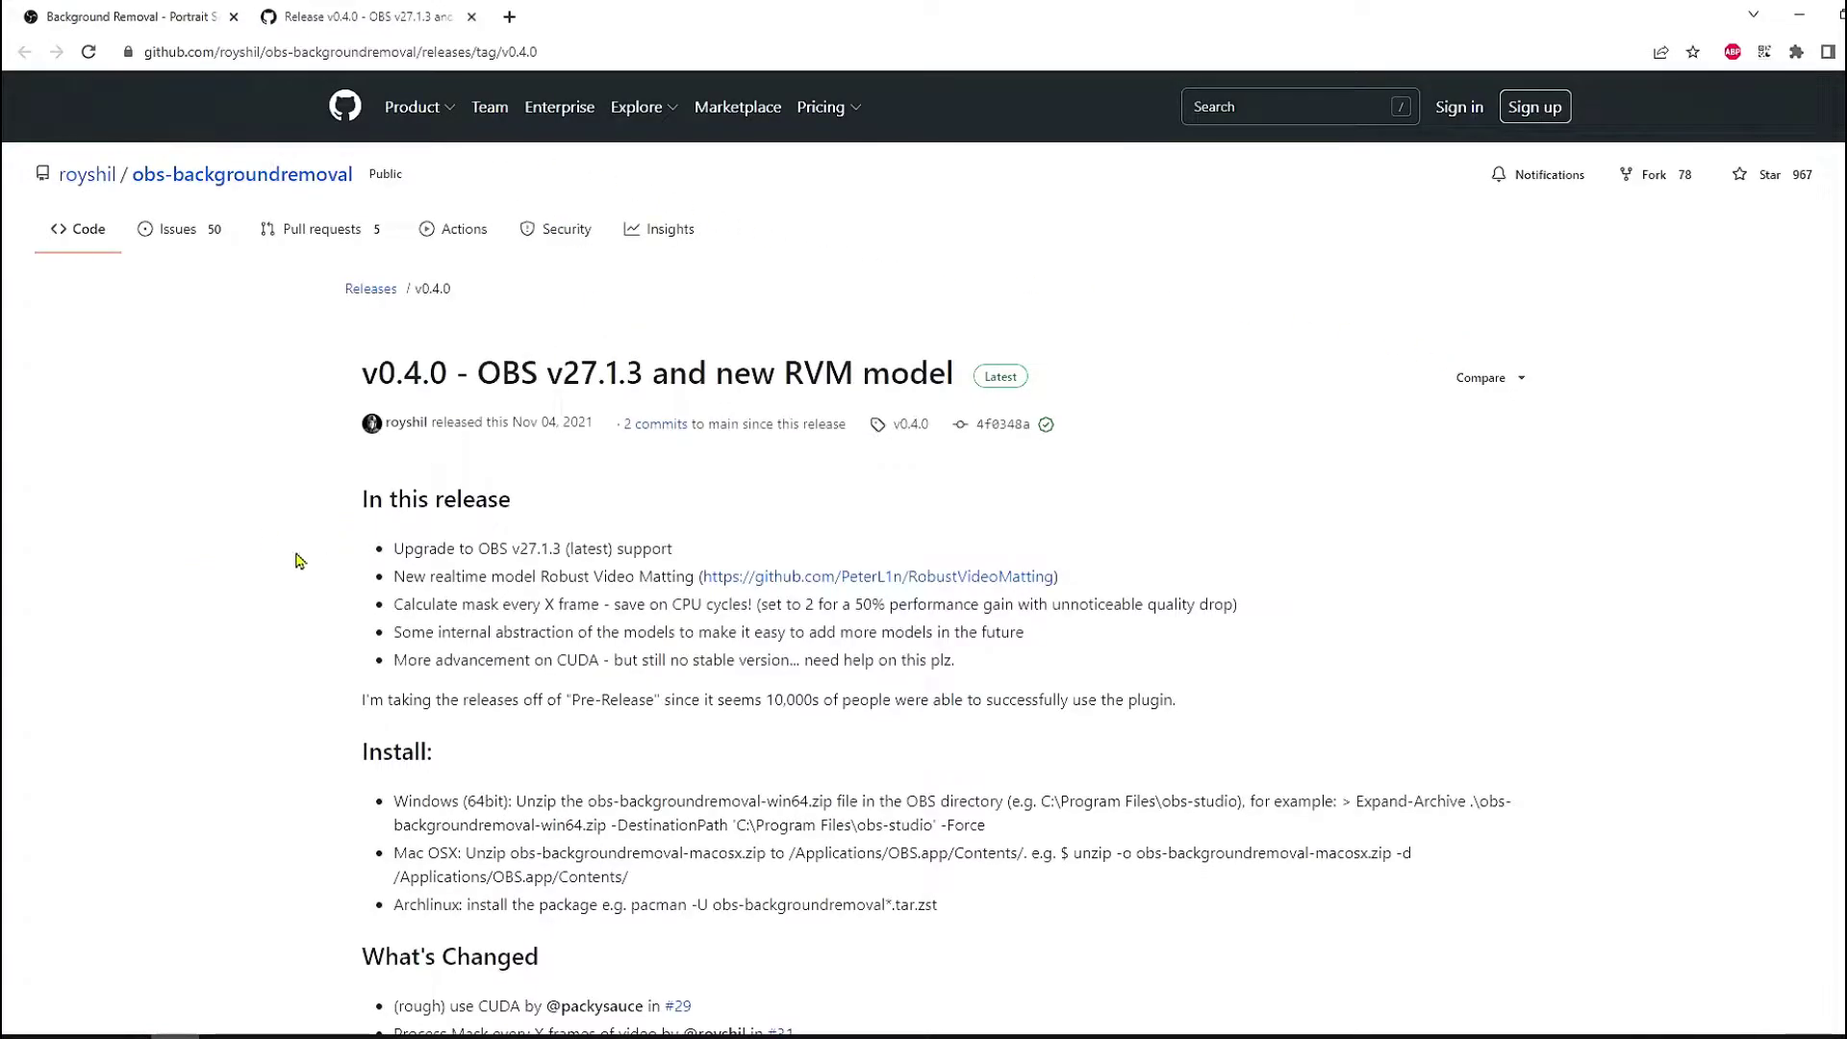
{"action": "scroll", "coordinate": [267, 547], "scroll_direction": "down", "scroll_amount": 8}
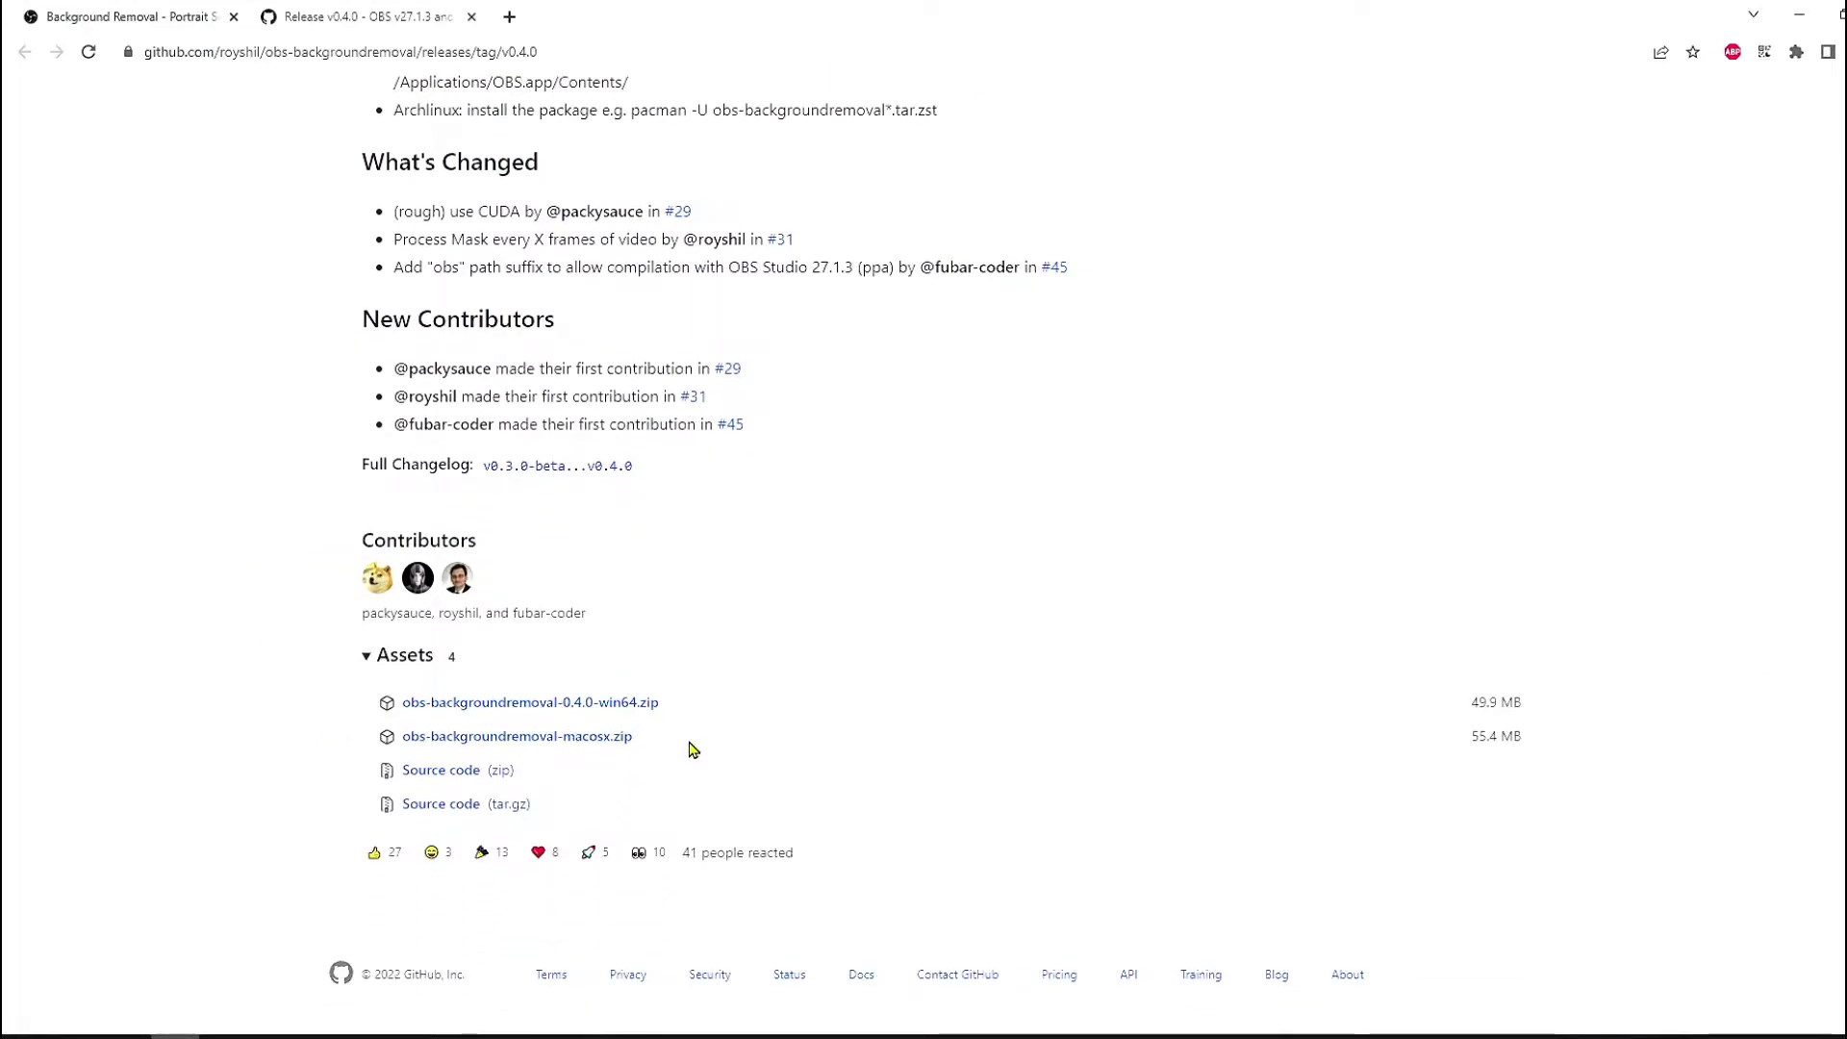
{"action": "left_click", "coordinate": [614, 713]}
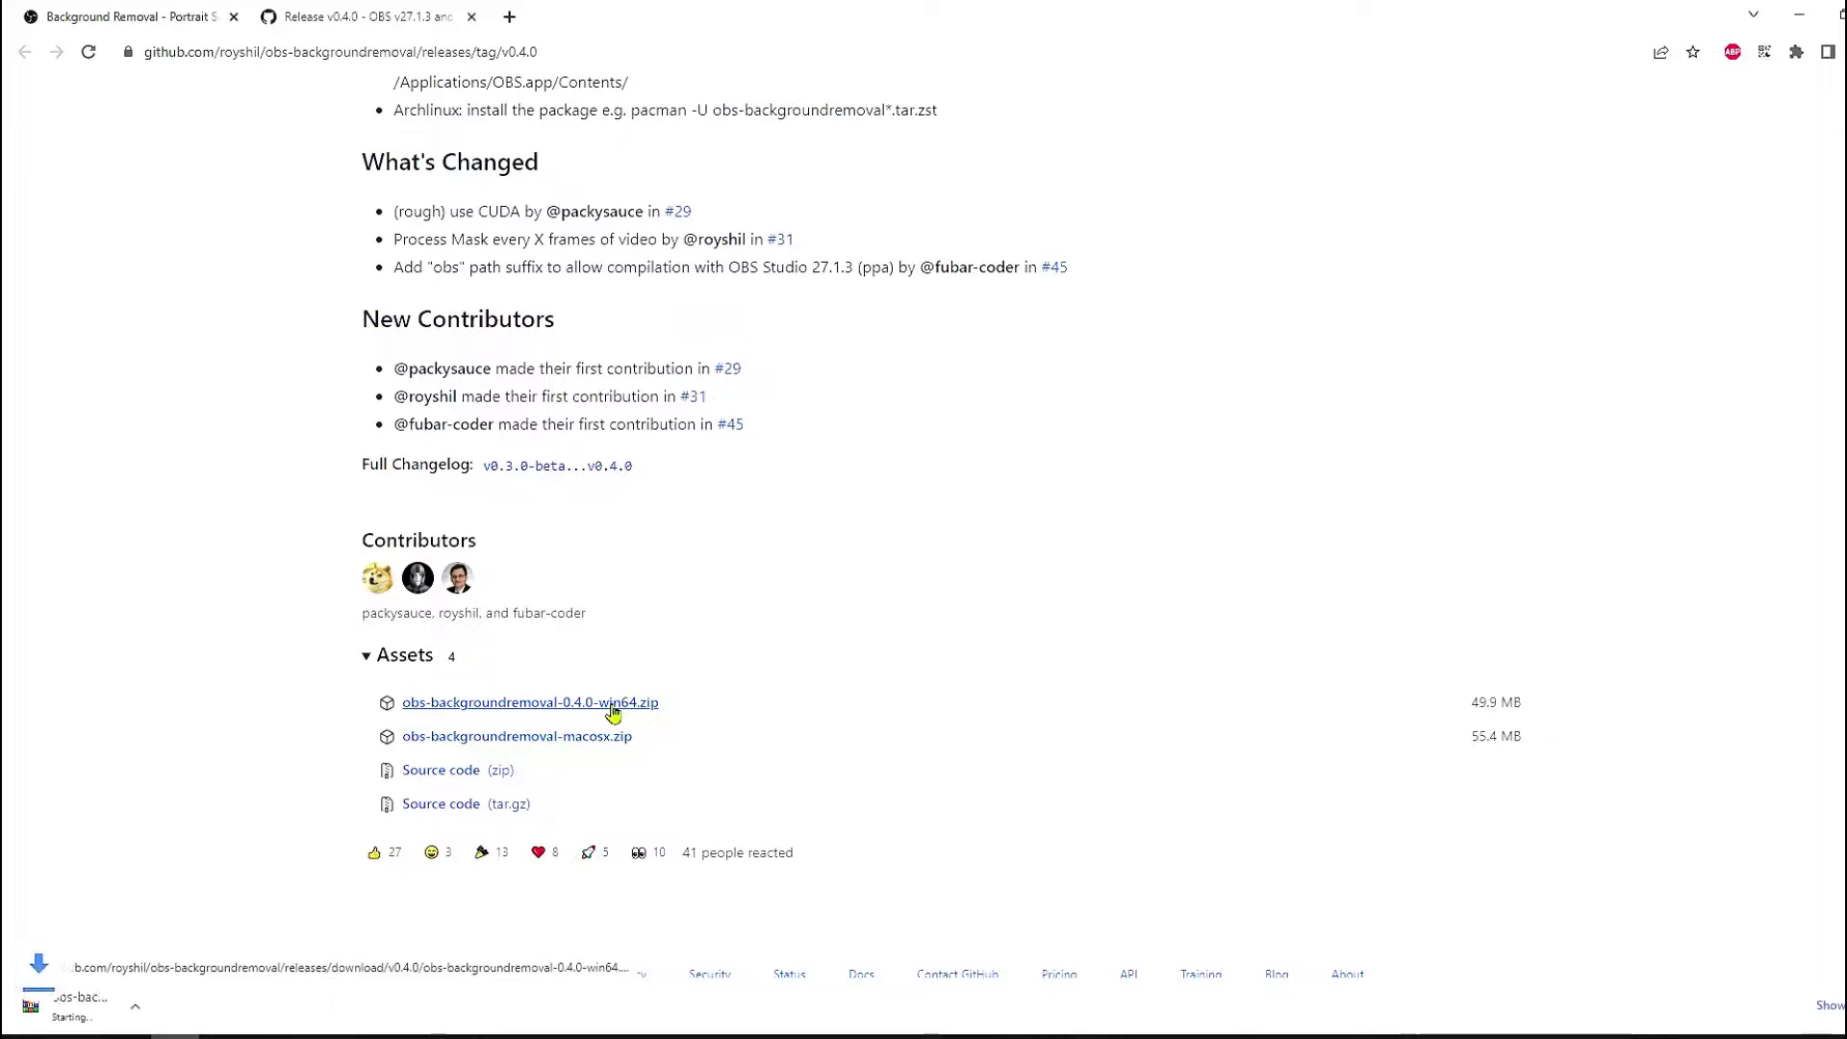
{"action": "left_click", "coordinate": [217, 1012]}
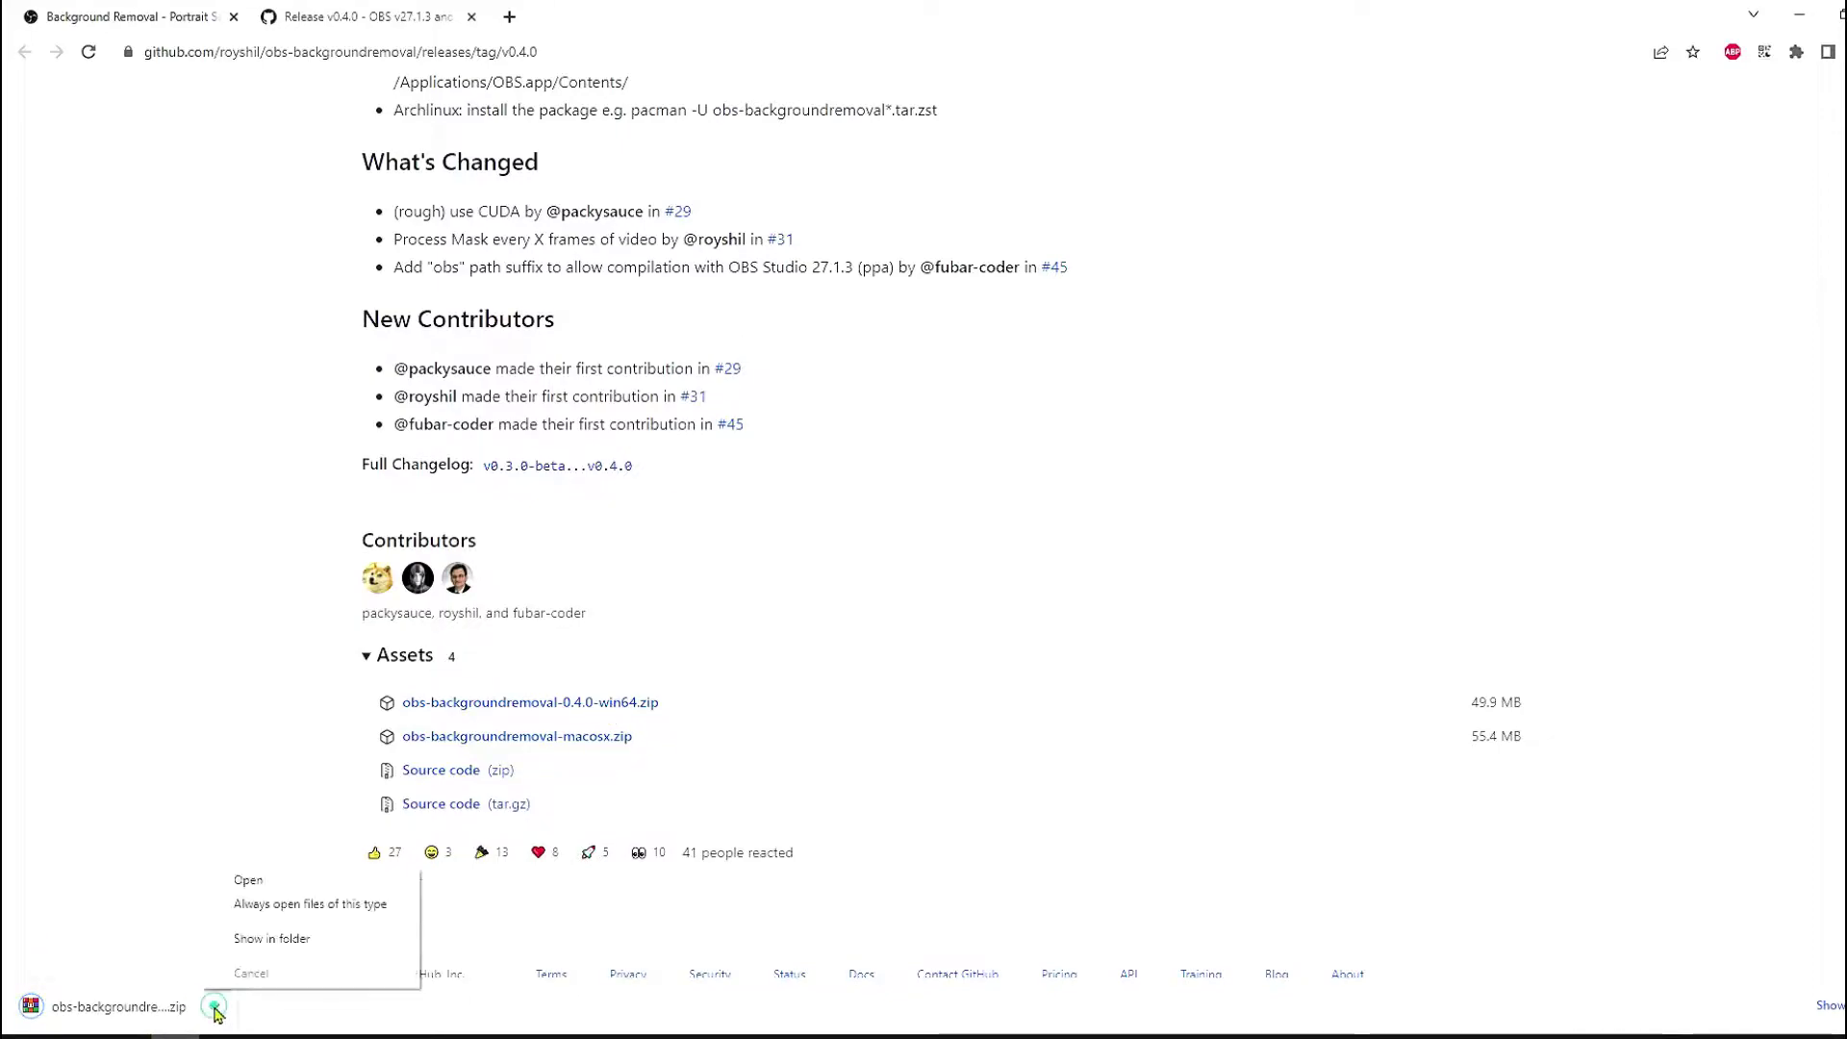
Step: Open the plugin zip in WinRAR and copy its data and obs-plugins folders to the clipboard
{"action": "left_click", "coordinate": [135, 1005]}
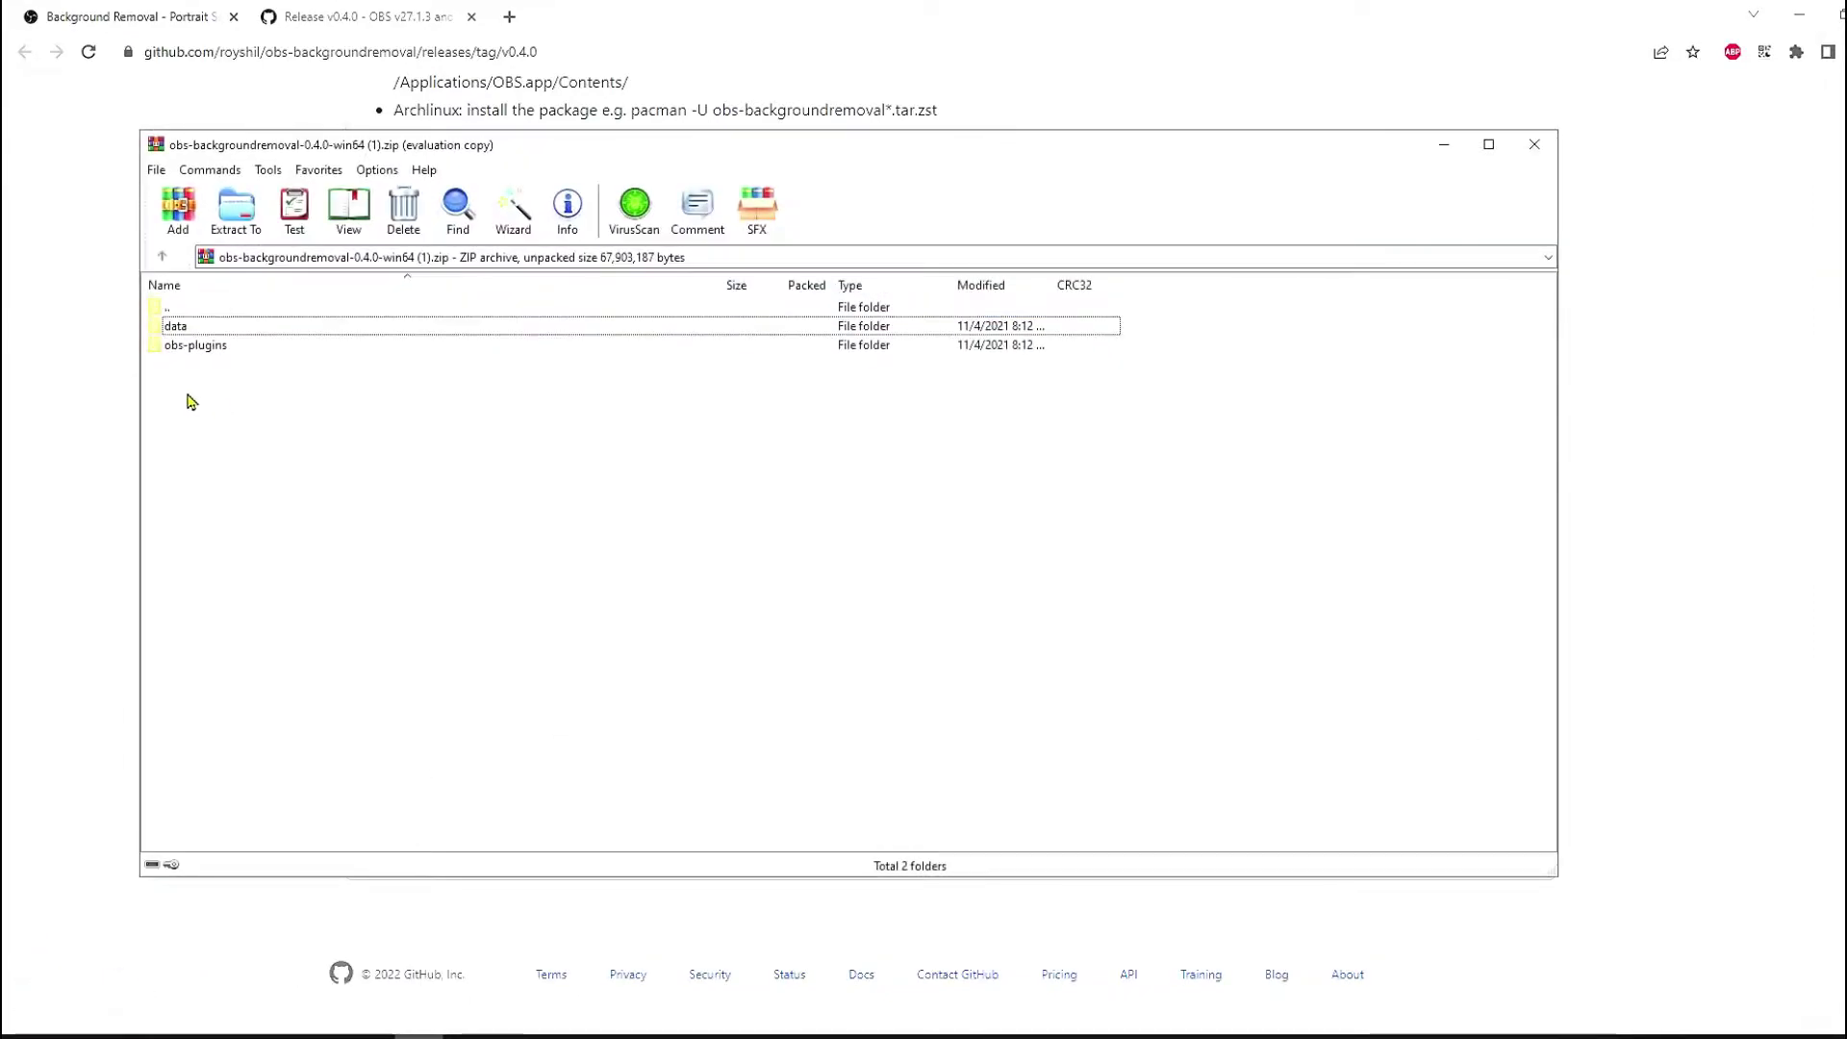
{"action": "left_click_drag", "start_coordinate": [183, 389], "coordinate": [189, 336]}
{"action": "right_click", "coordinate": [195, 331]}
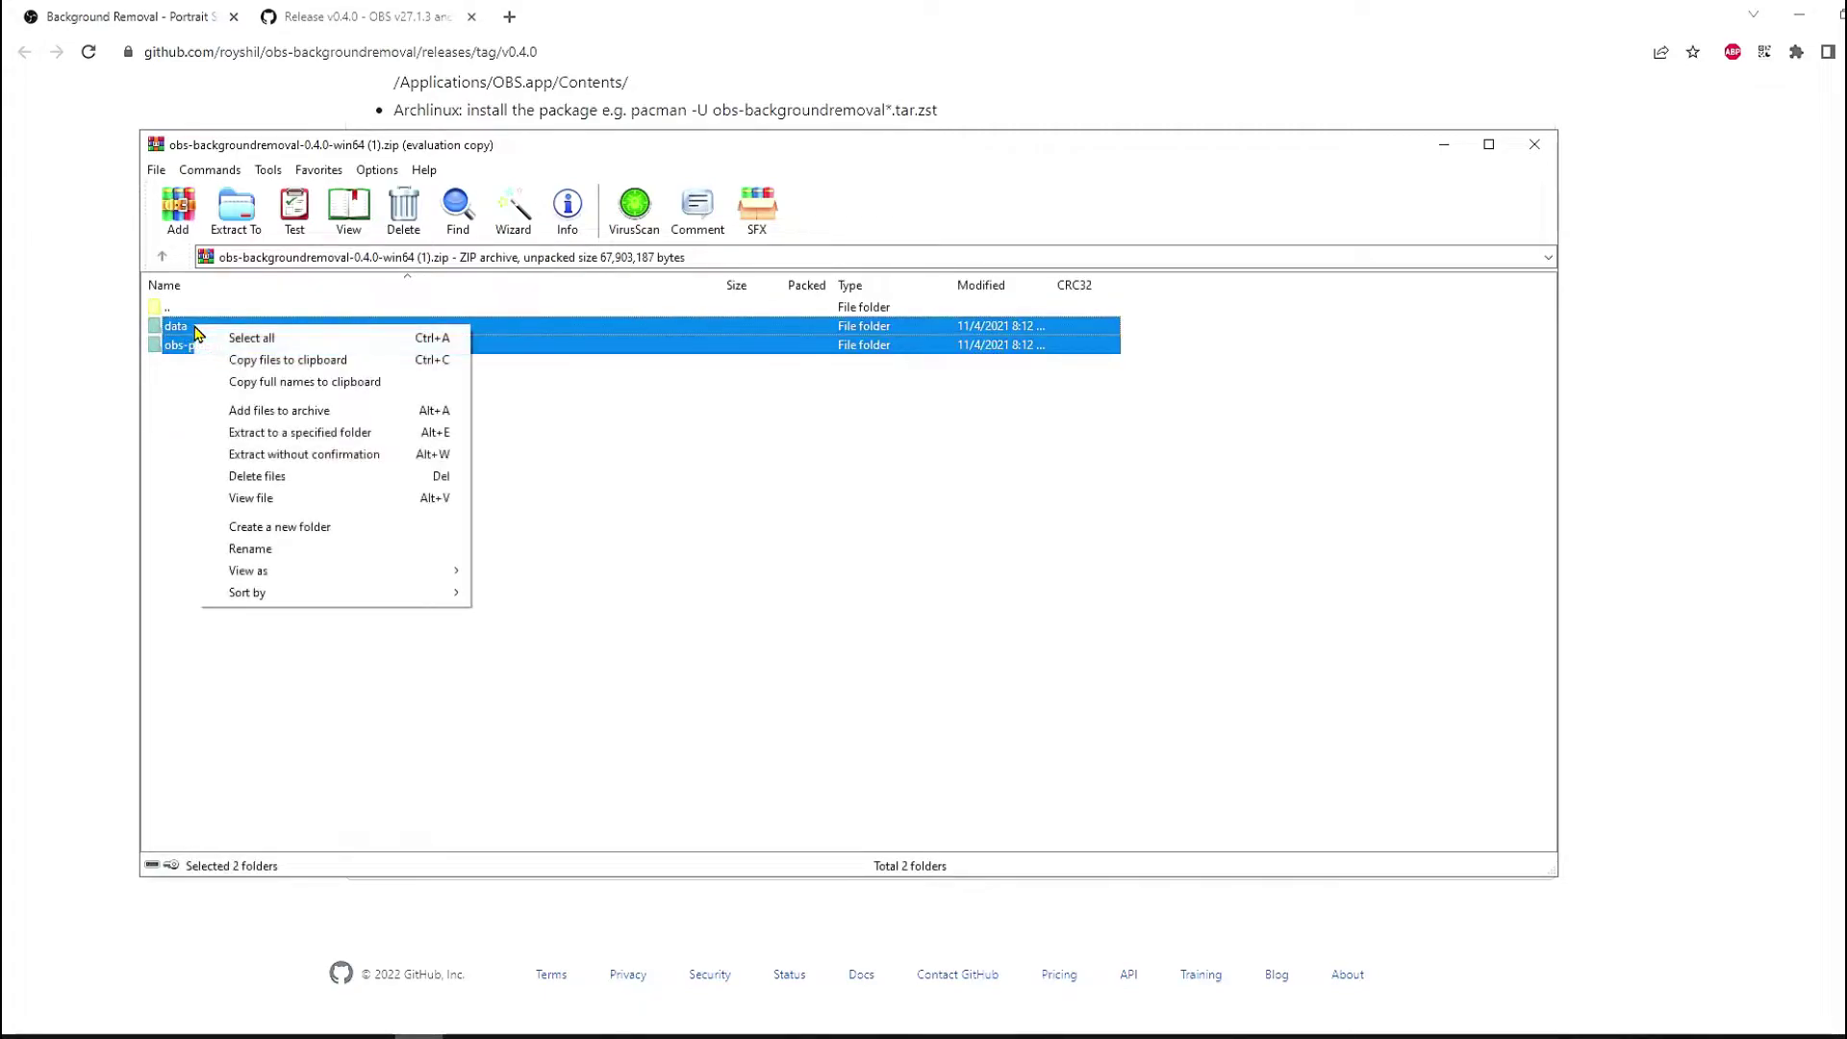
{"action": "left_click", "coordinate": [284, 360]}
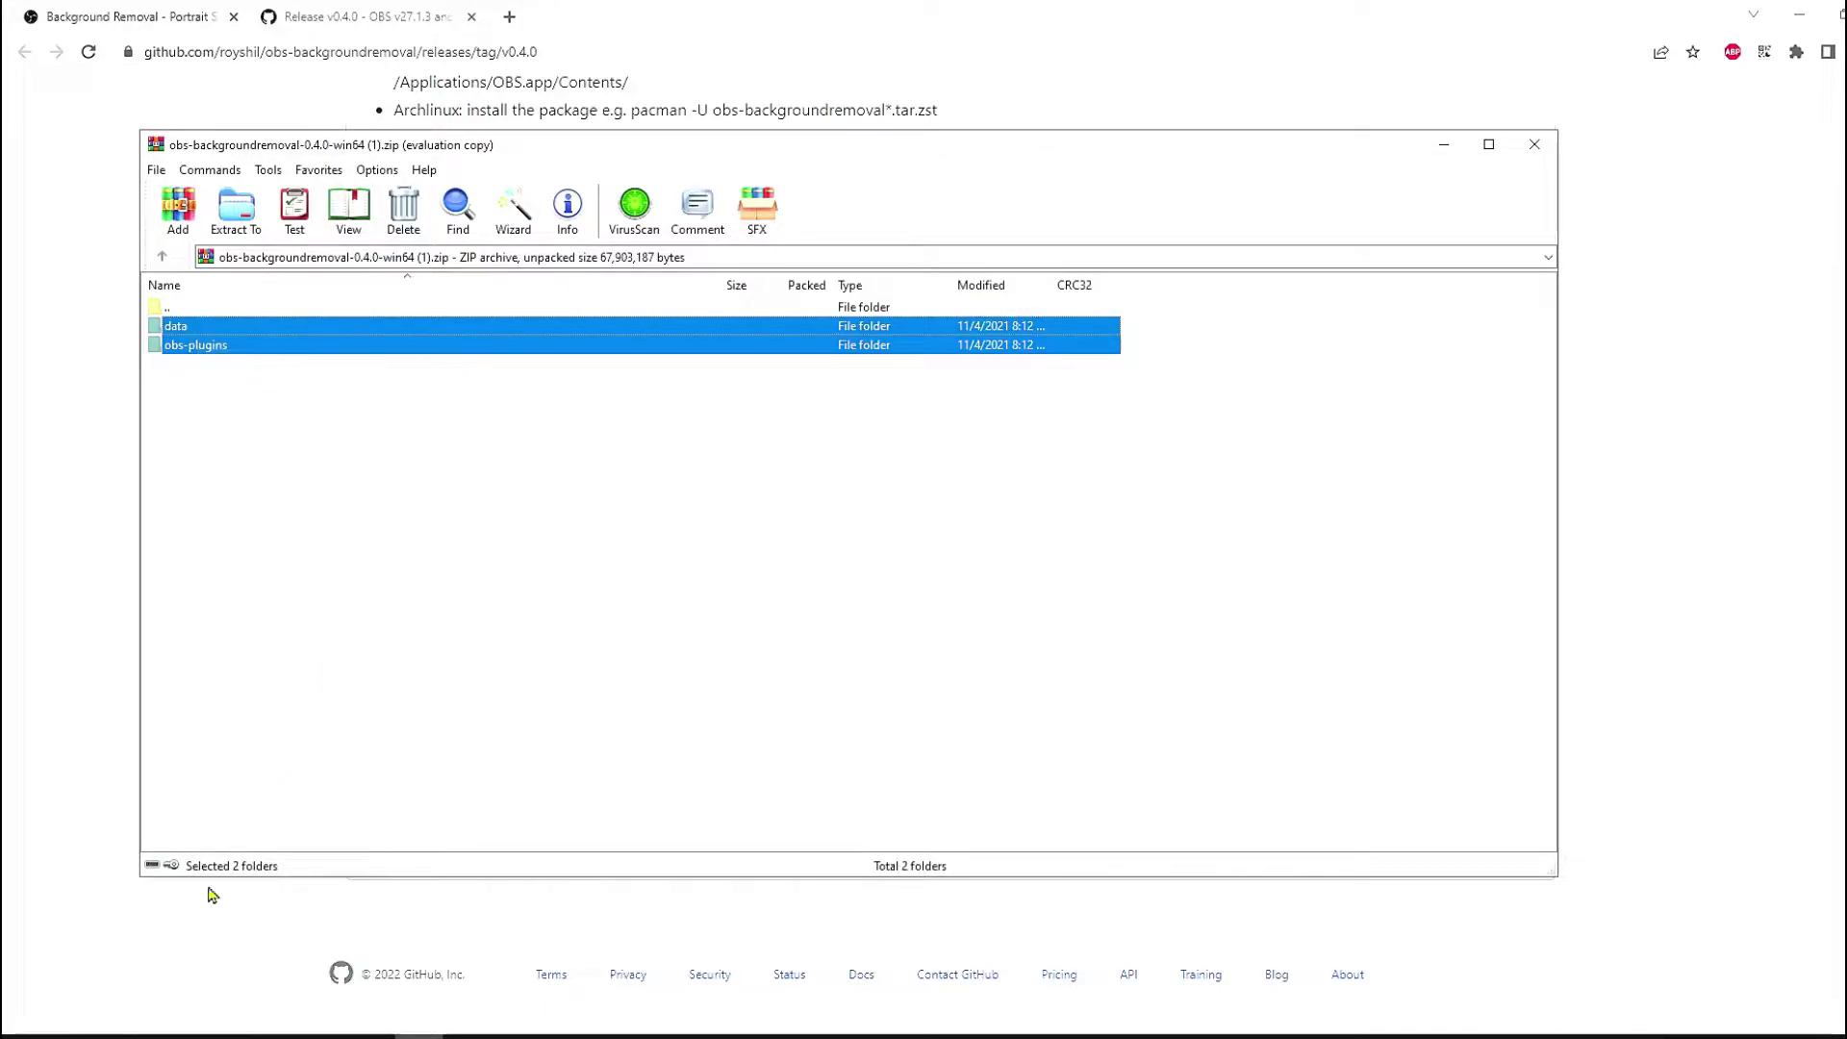
{"action": "left_click", "coordinate": [29, 1033]}
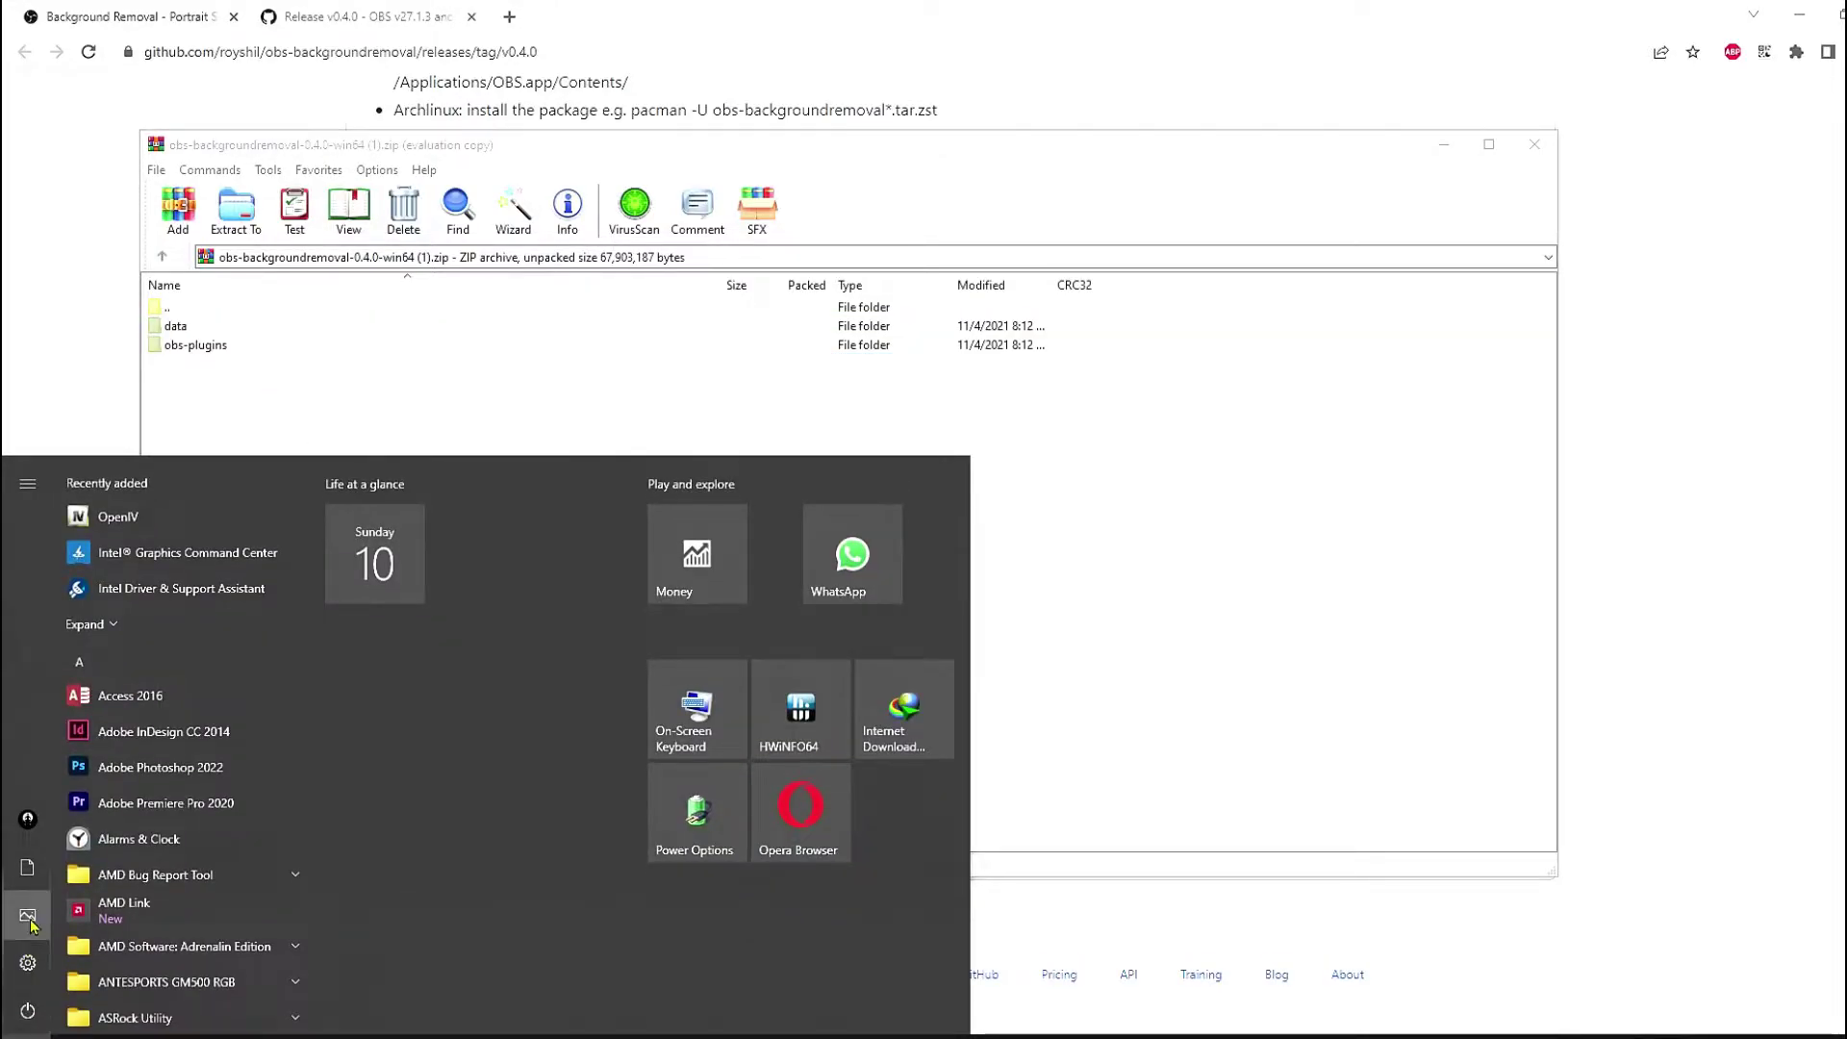
Step: Browse in File Explorer to C:\Program Files\obs-studio
{"action": "left_click", "coordinate": [27, 870]}
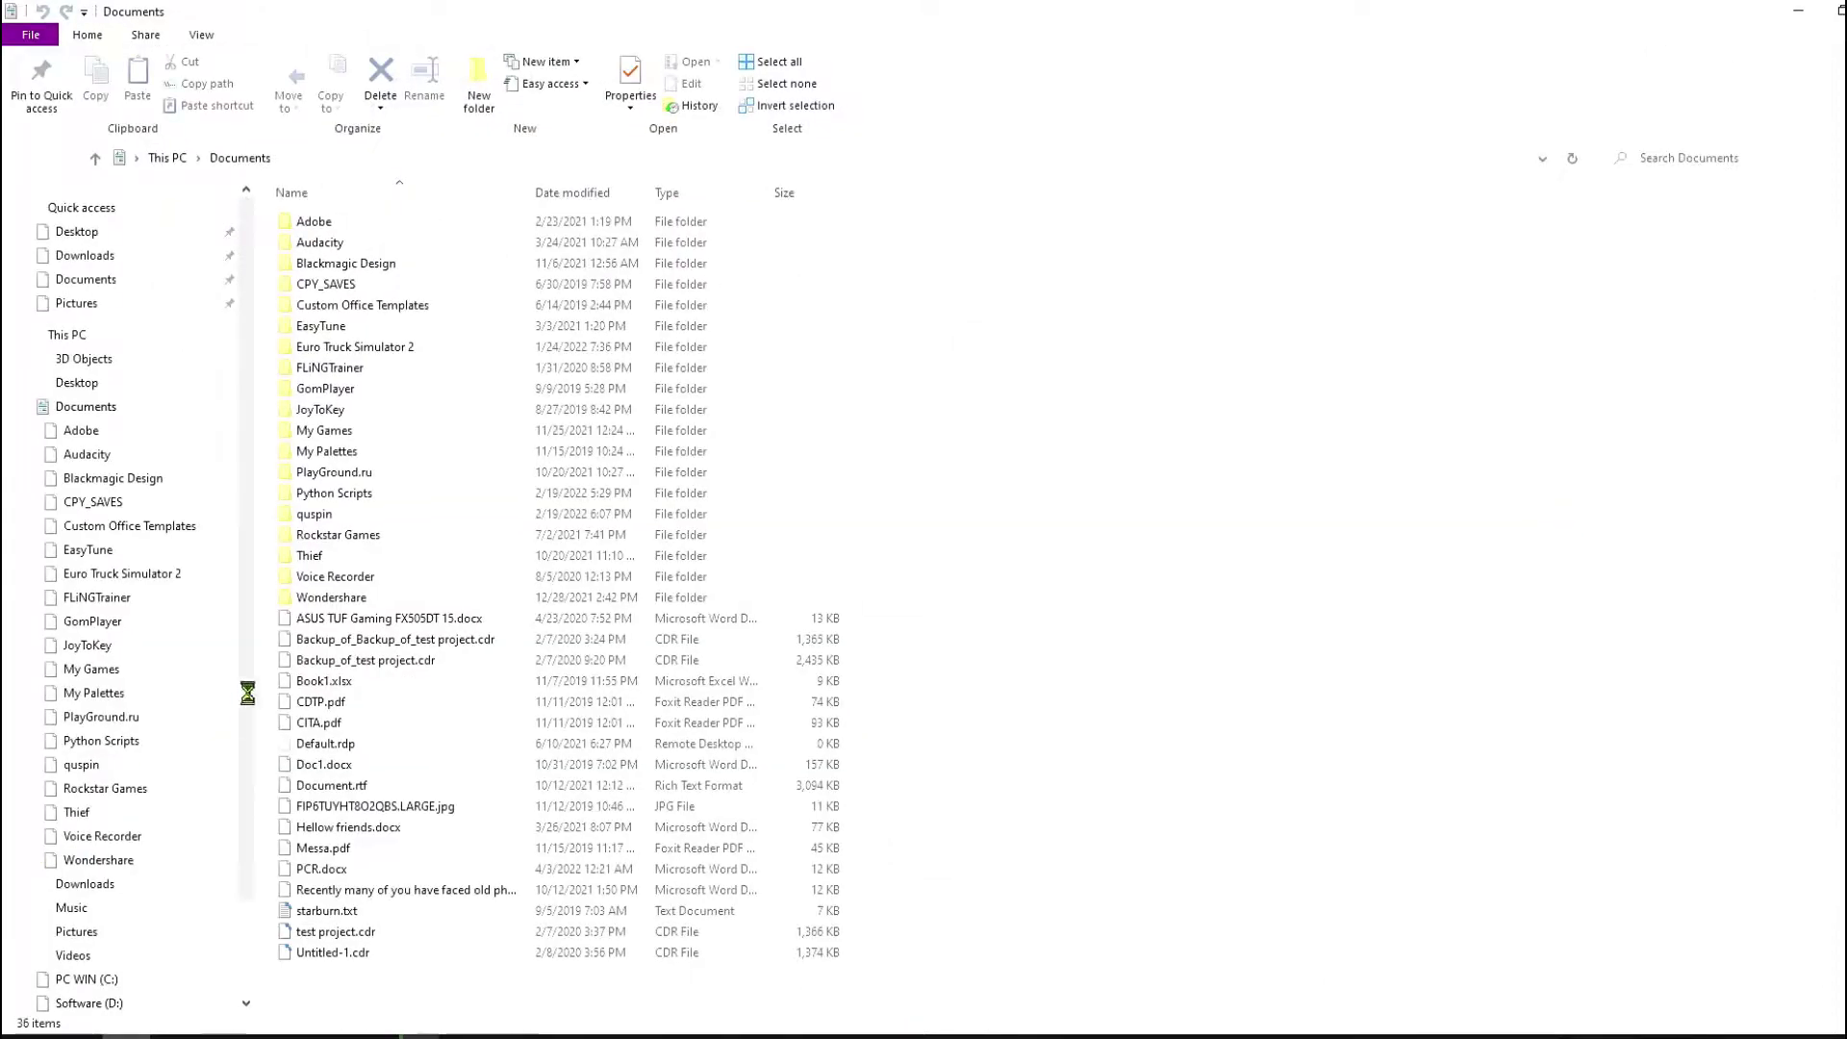
{"action": "left_click", "coordinate": [106, 339]}
{"action": "double_click", "coordinate": [384, 390]}
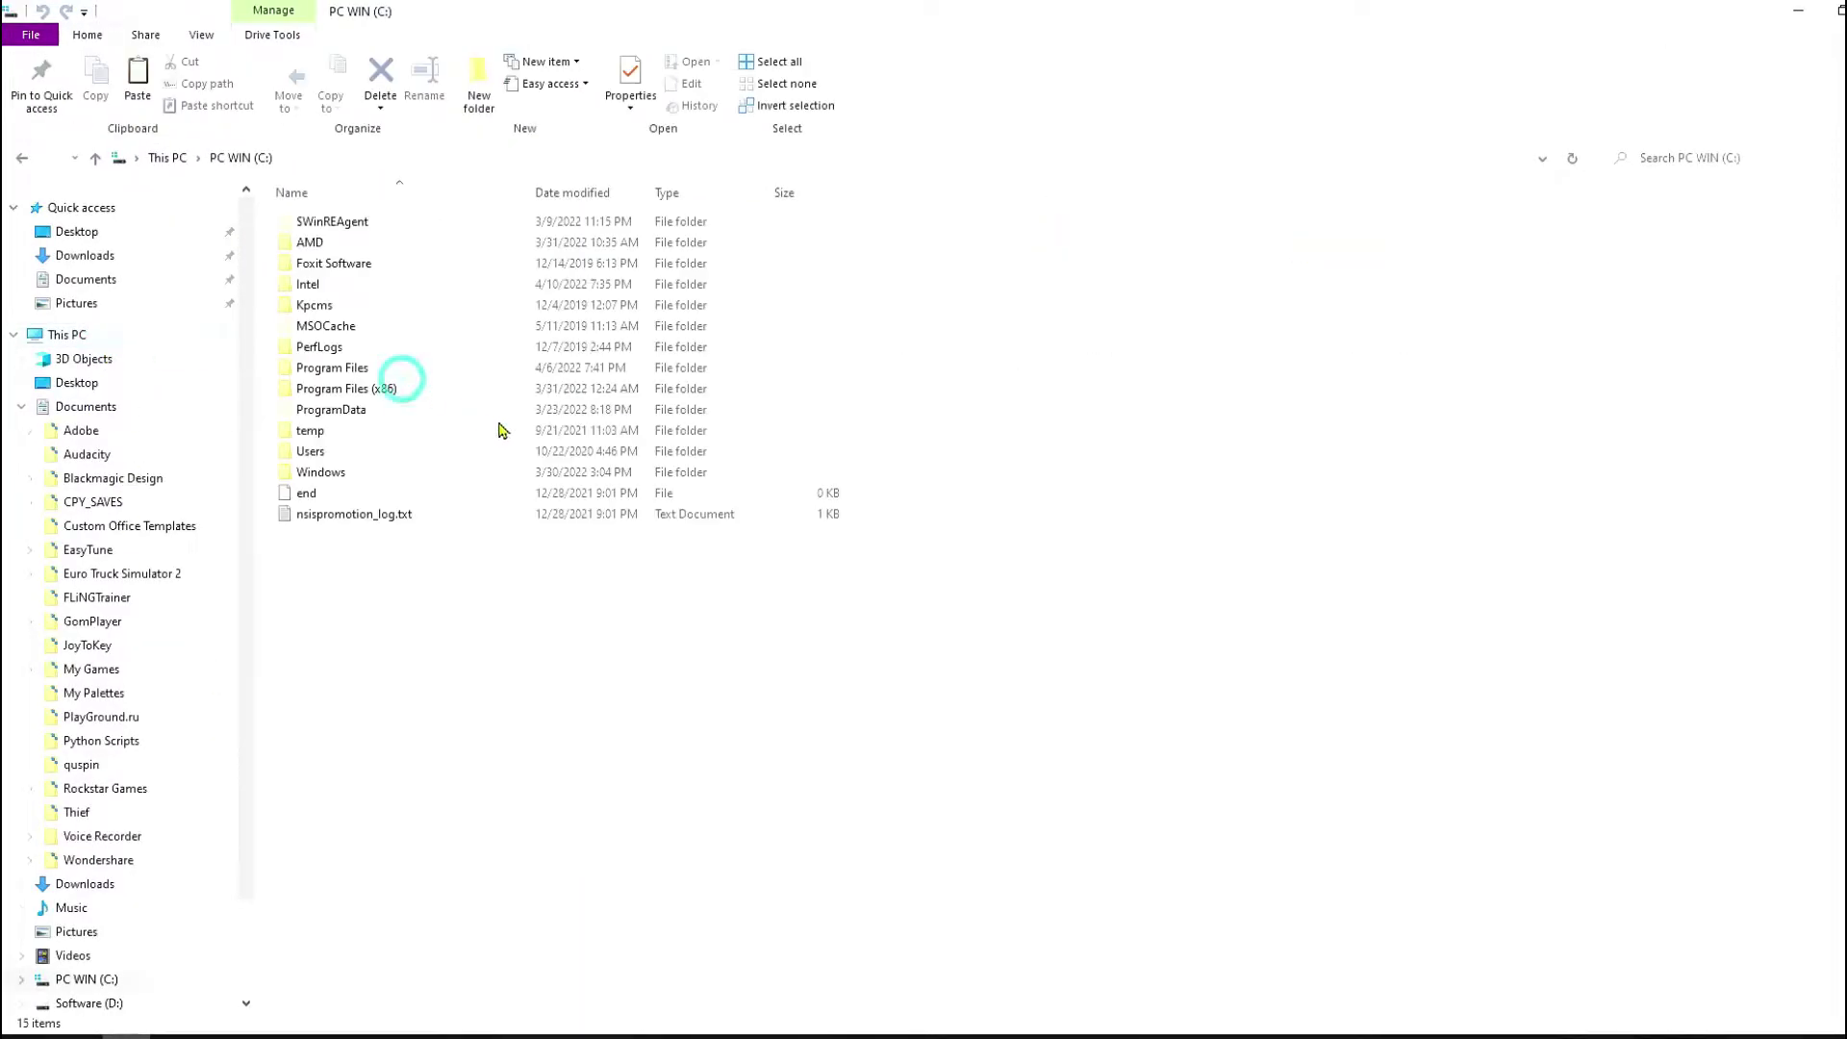
{"action": "double_click", "coordinate": [379, 367]}
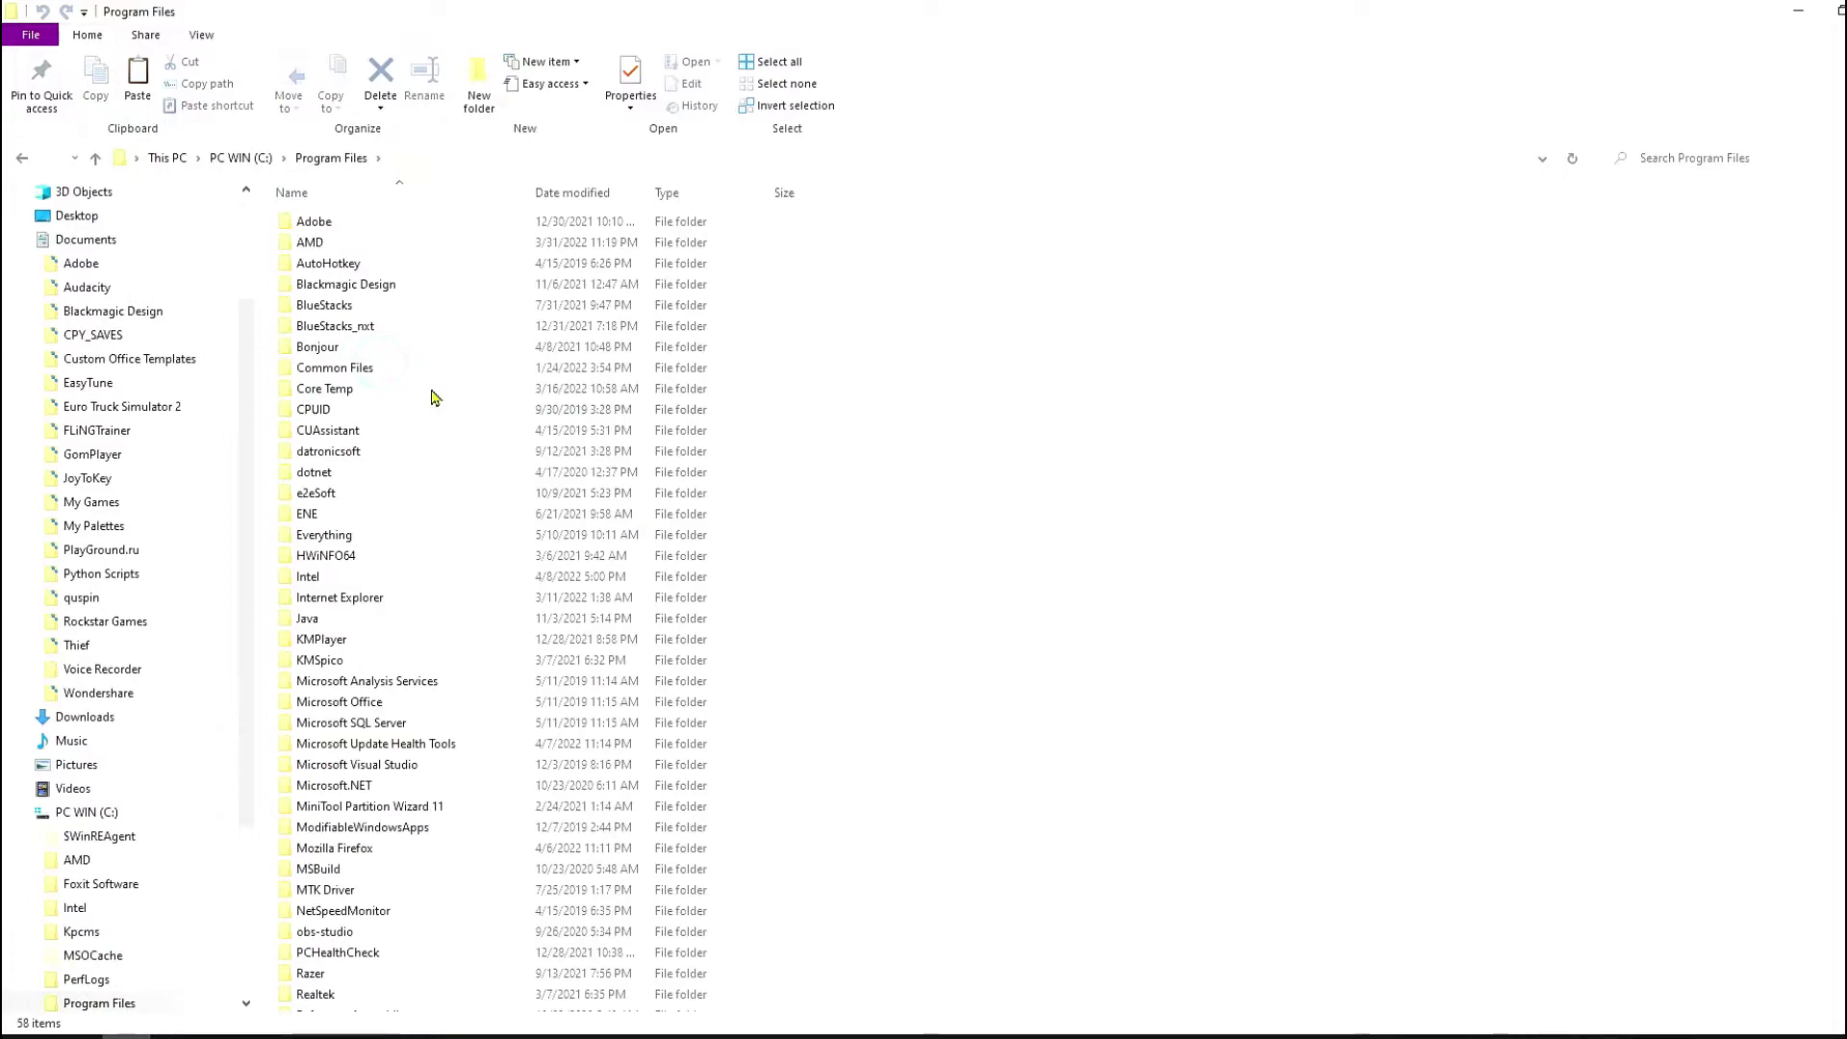
{"action": "left_click", "coordinate": [325, 931]}
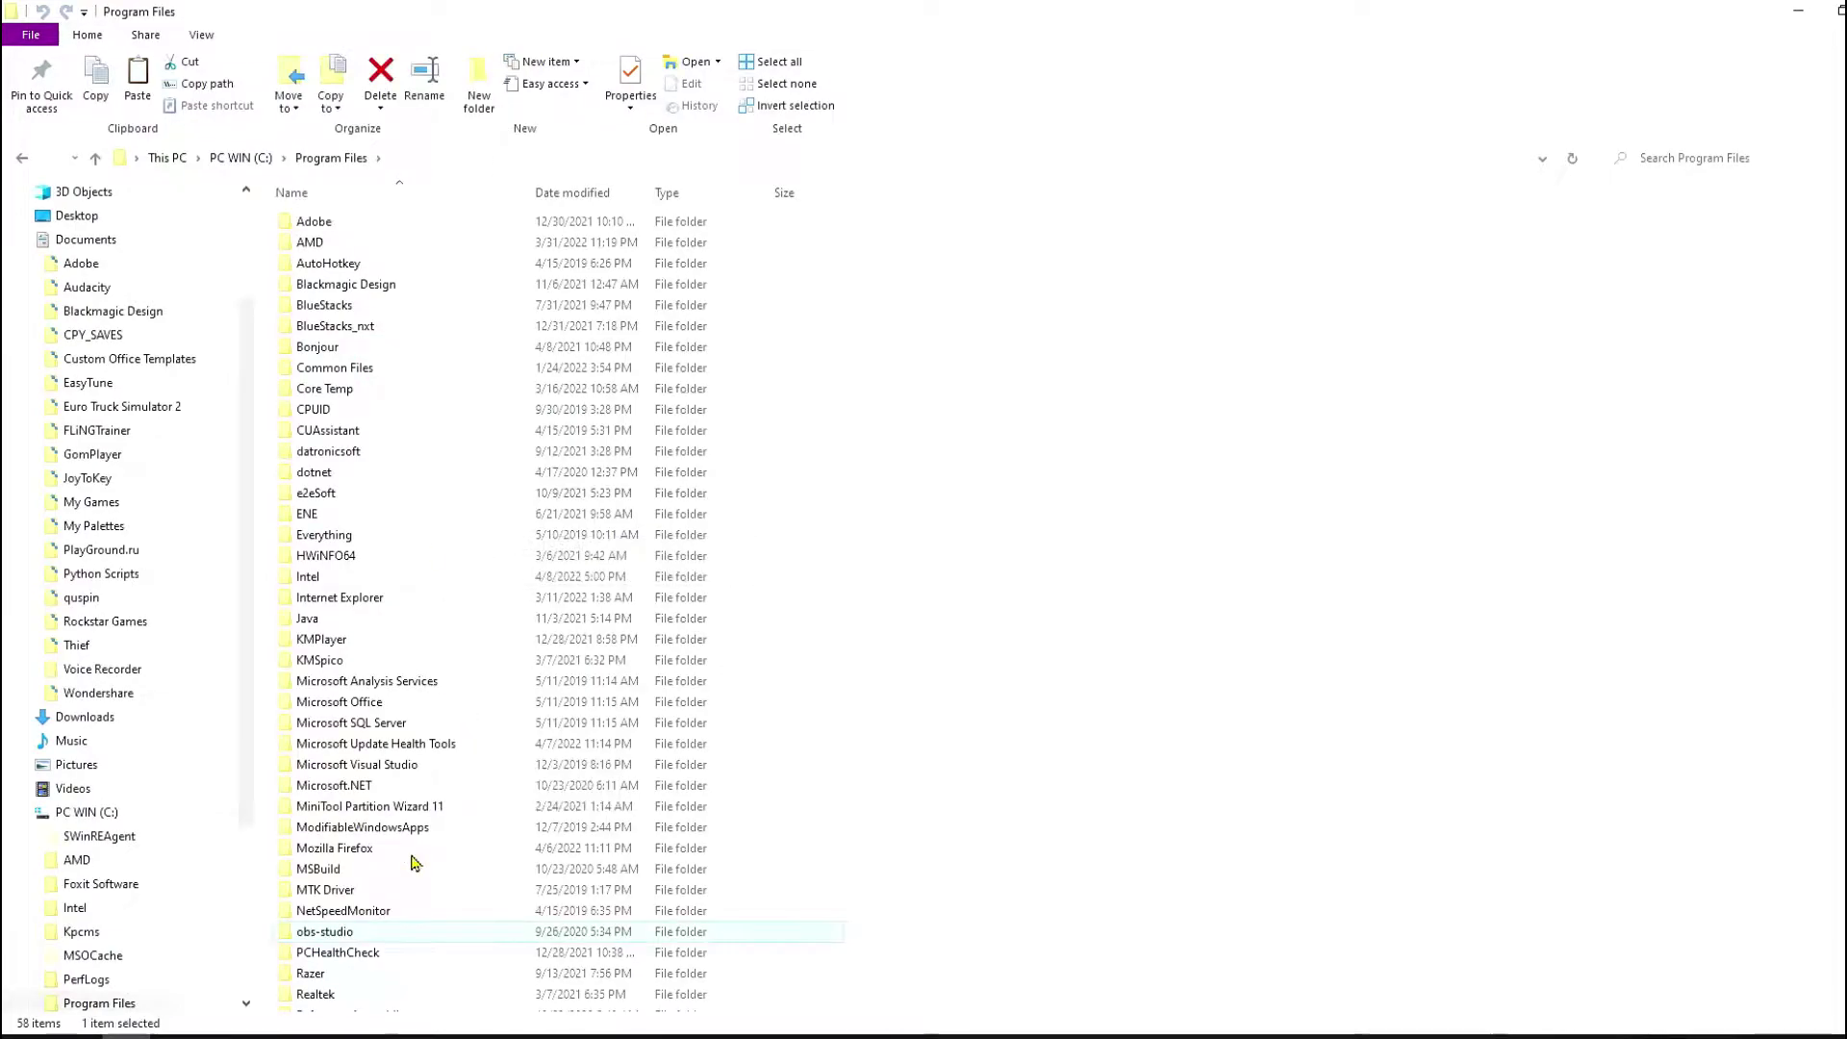
{"action": "double_click", "coordinate": [364, 934]}
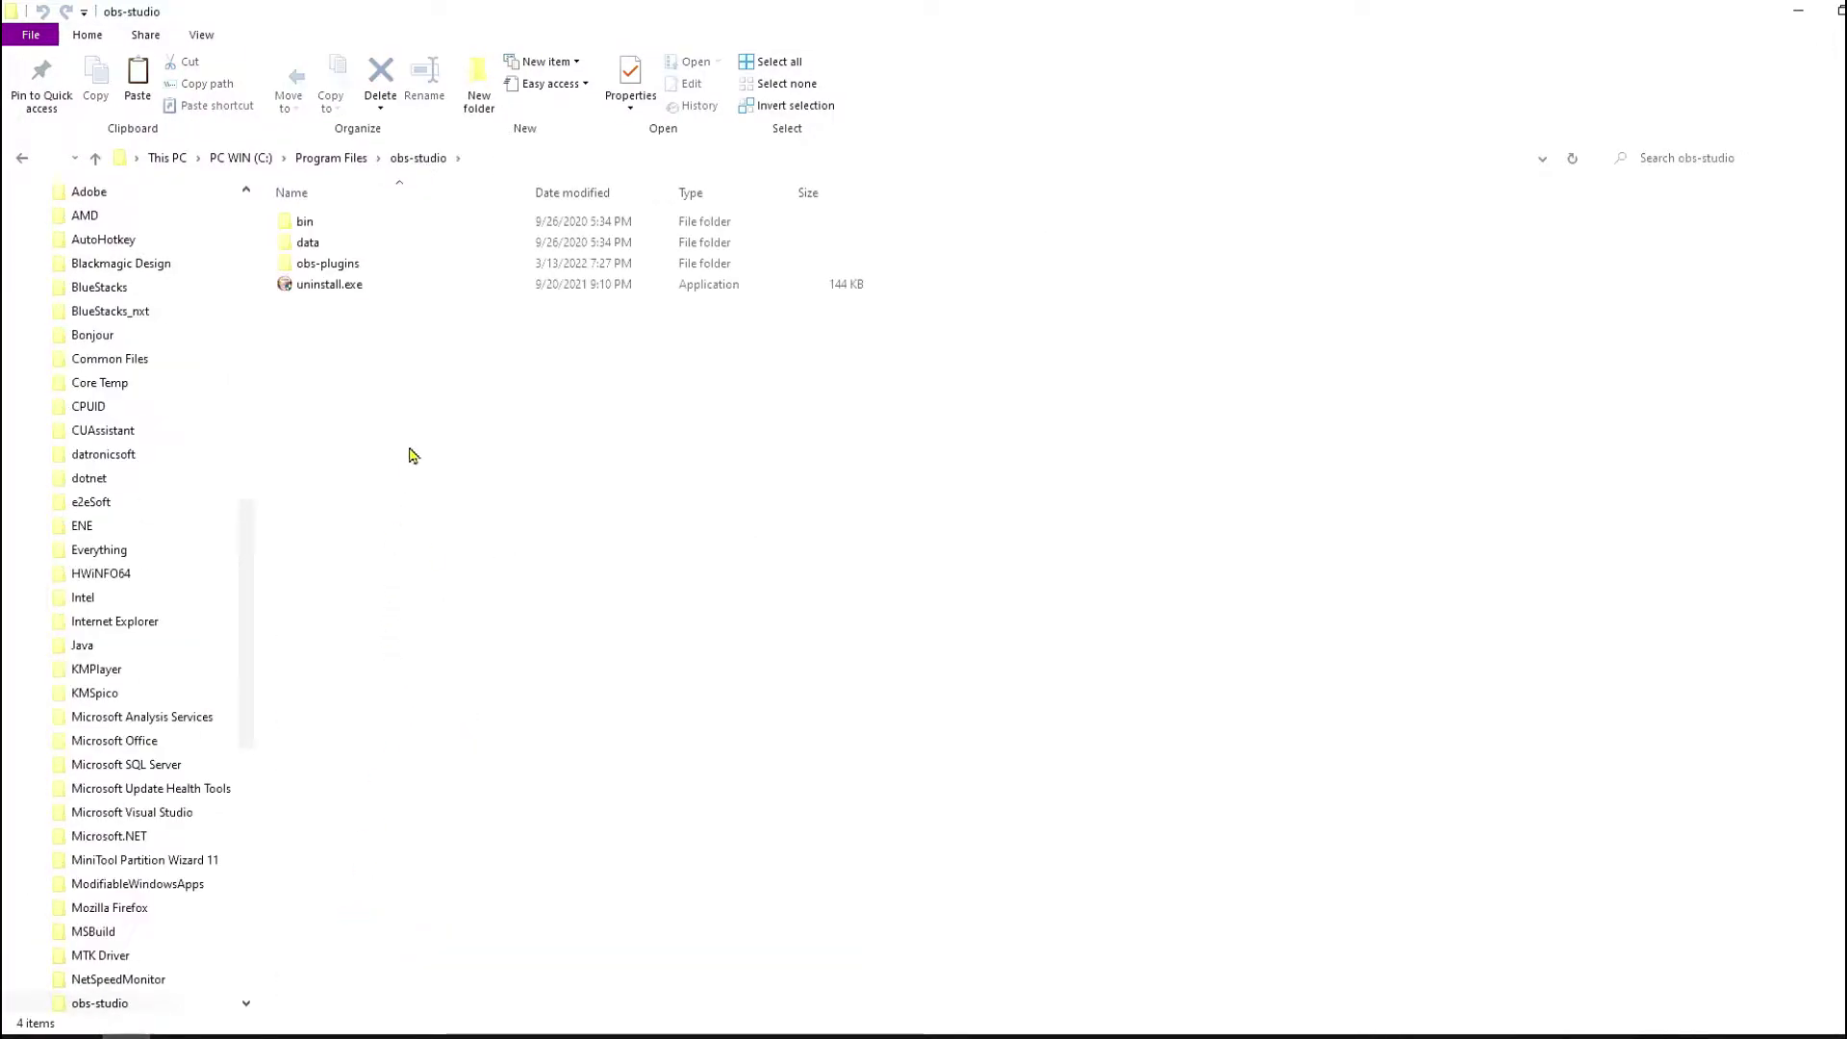
Step: Paste the plugin folders into obs-studio, replacing existing files, then close WinRAR
{"action": "right_click", "coordinate": [416, 390]}
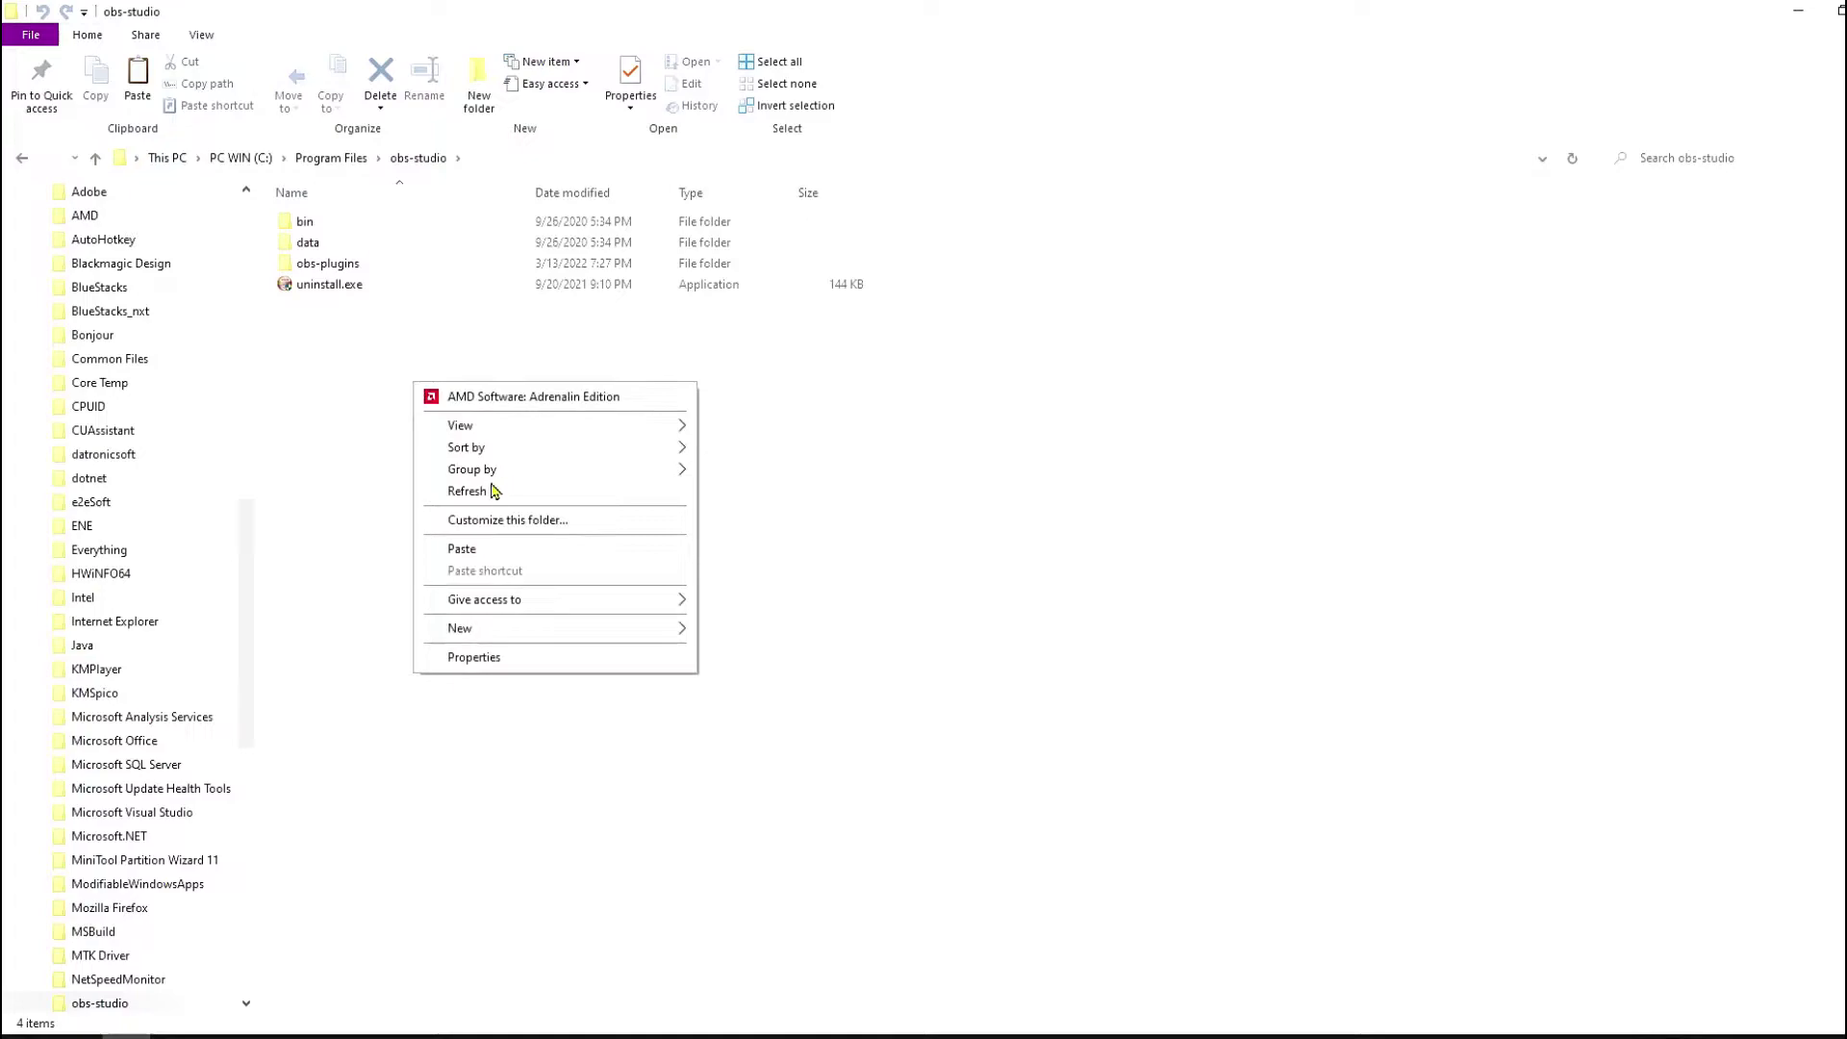
{"action": "left_click", "coordinate": [486, 554]}
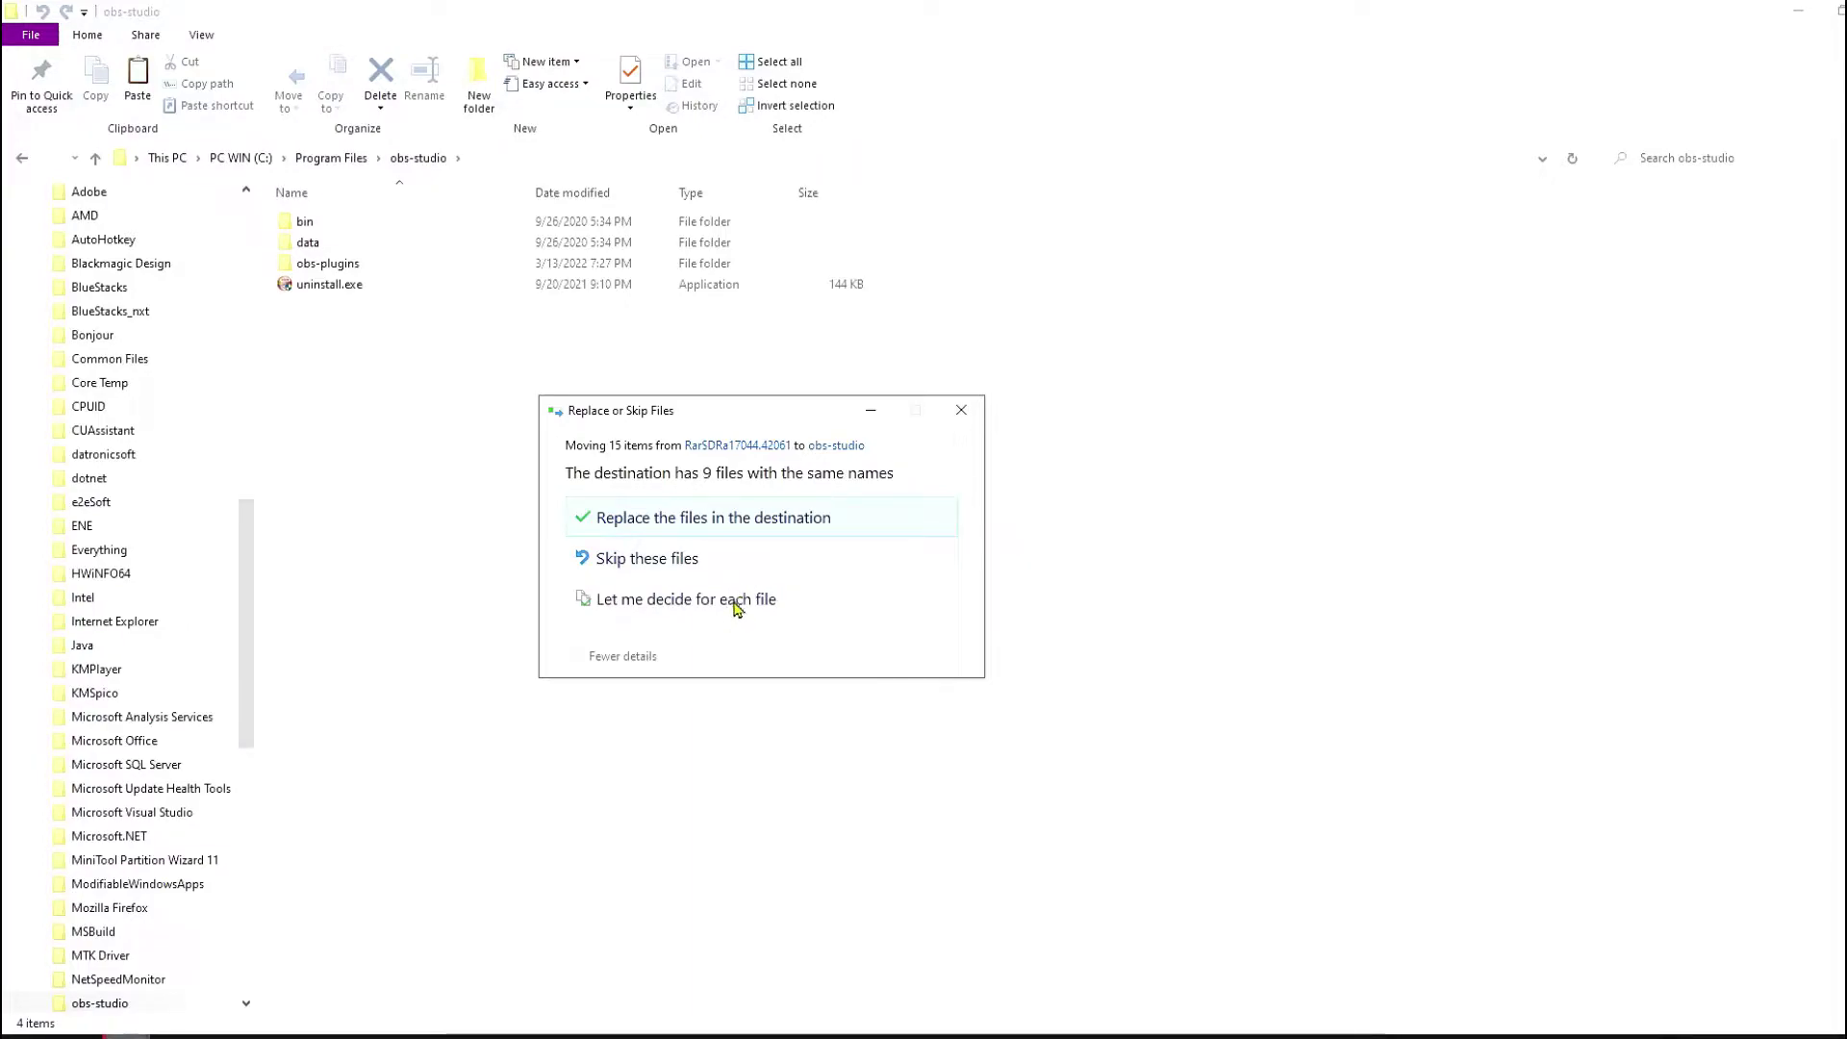
{"action": "left_click", "coordinate": [697, 567]}
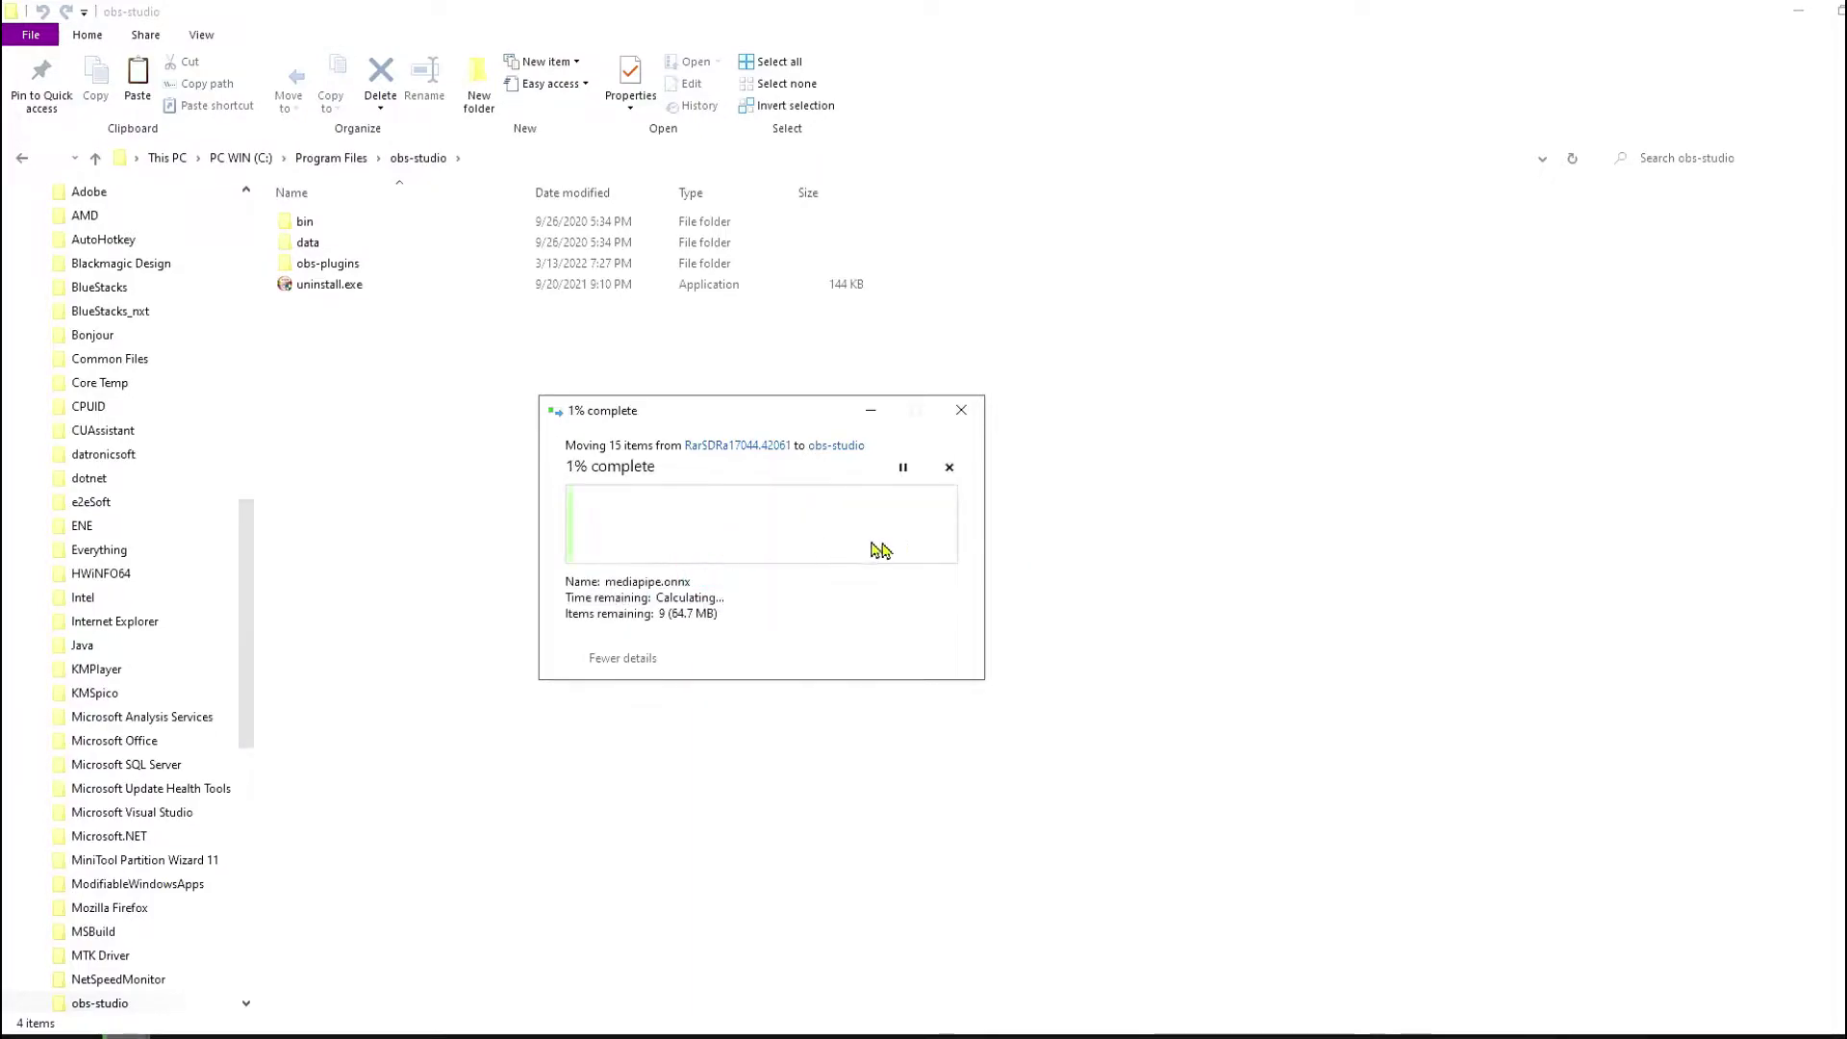
{"action": "key", "text": "alt+Tab"}
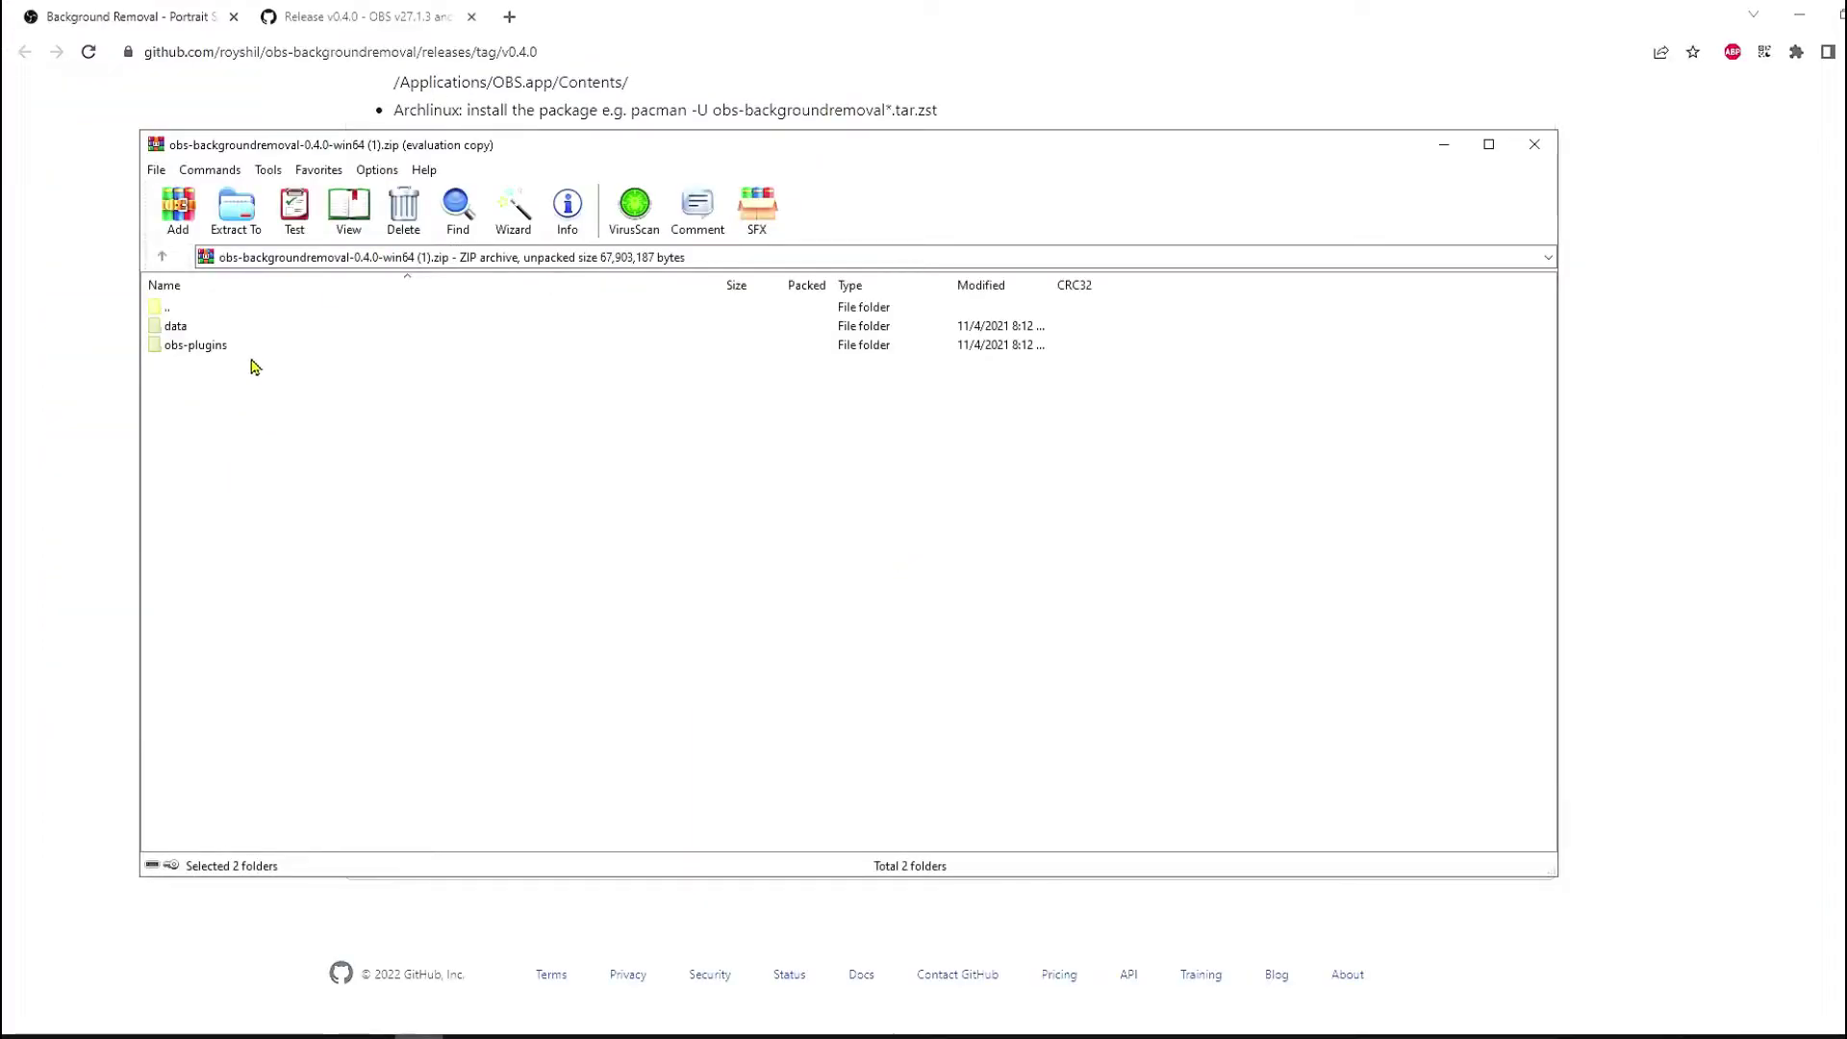
{"action": "left_click", "coordinate": [1536, 145]}
Step: Delete the Video Capture Device and Display Capture sources, confirming each removal
{"action": "left_click", "coordinate": [1797, 13]}
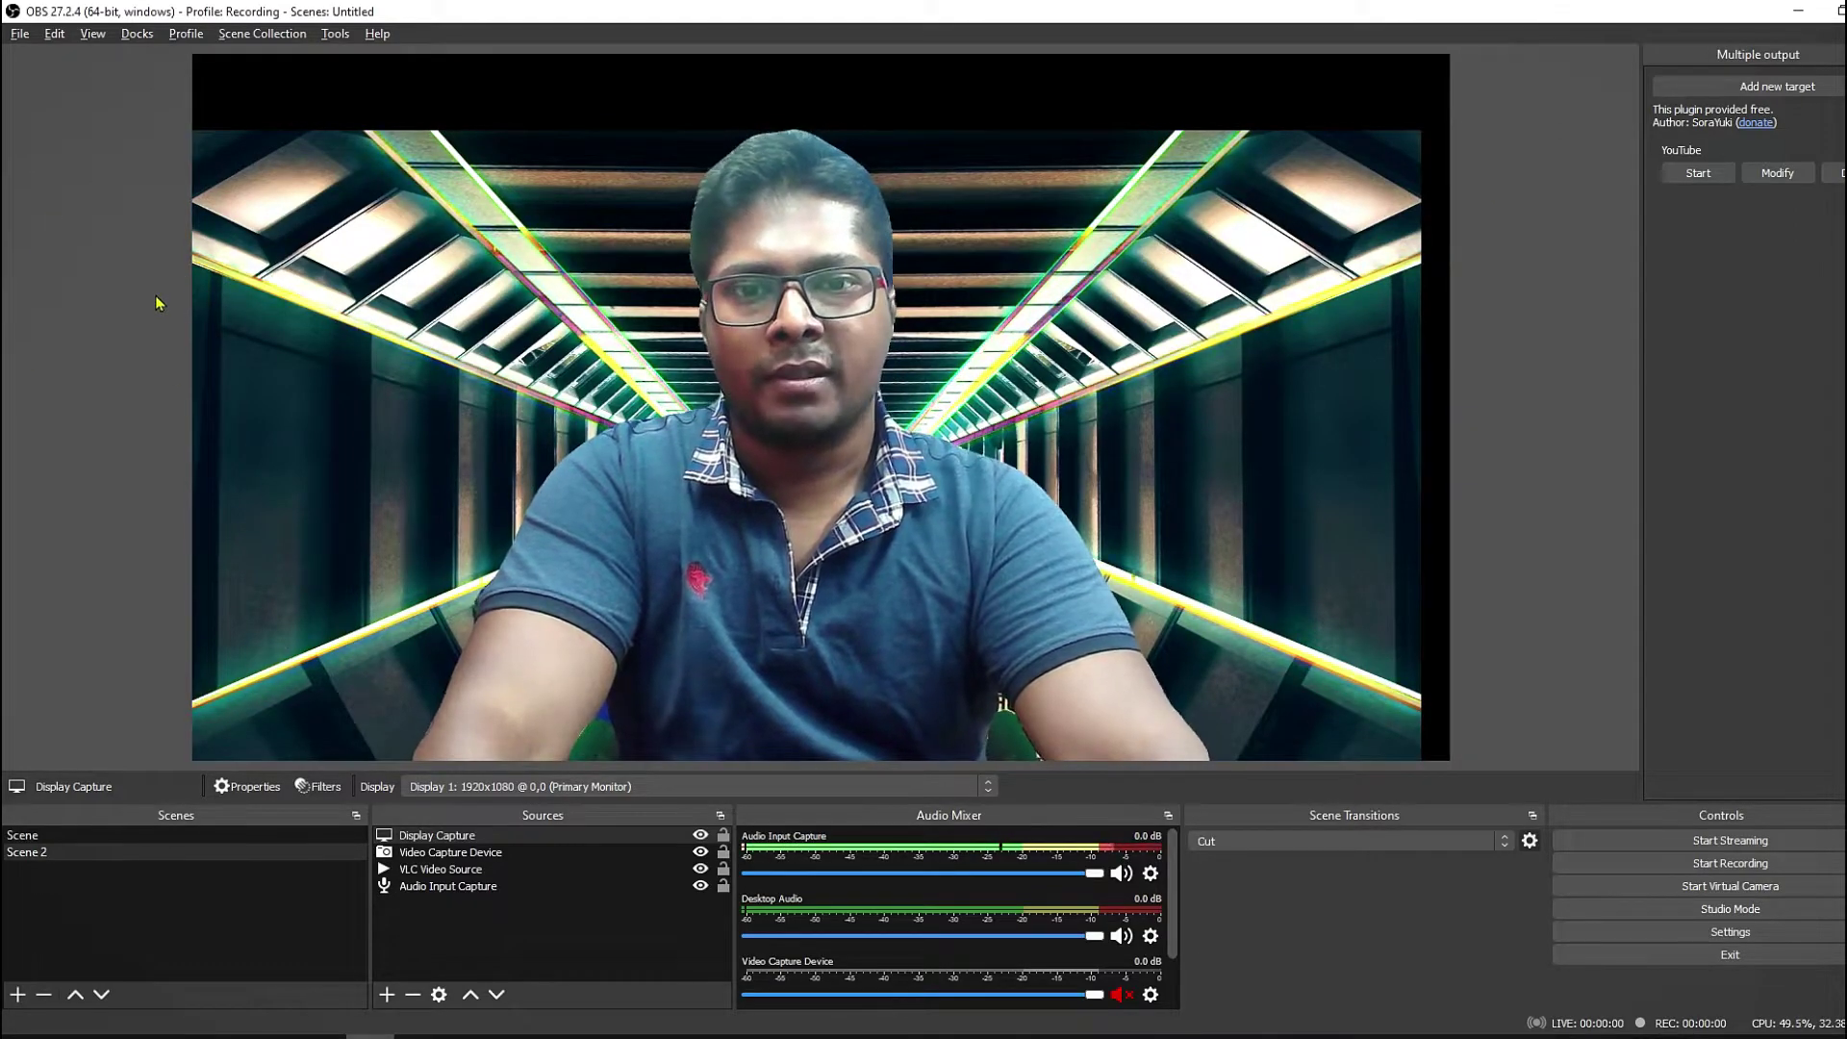
{"action": "left_click", "coordinate": [526, 853]}
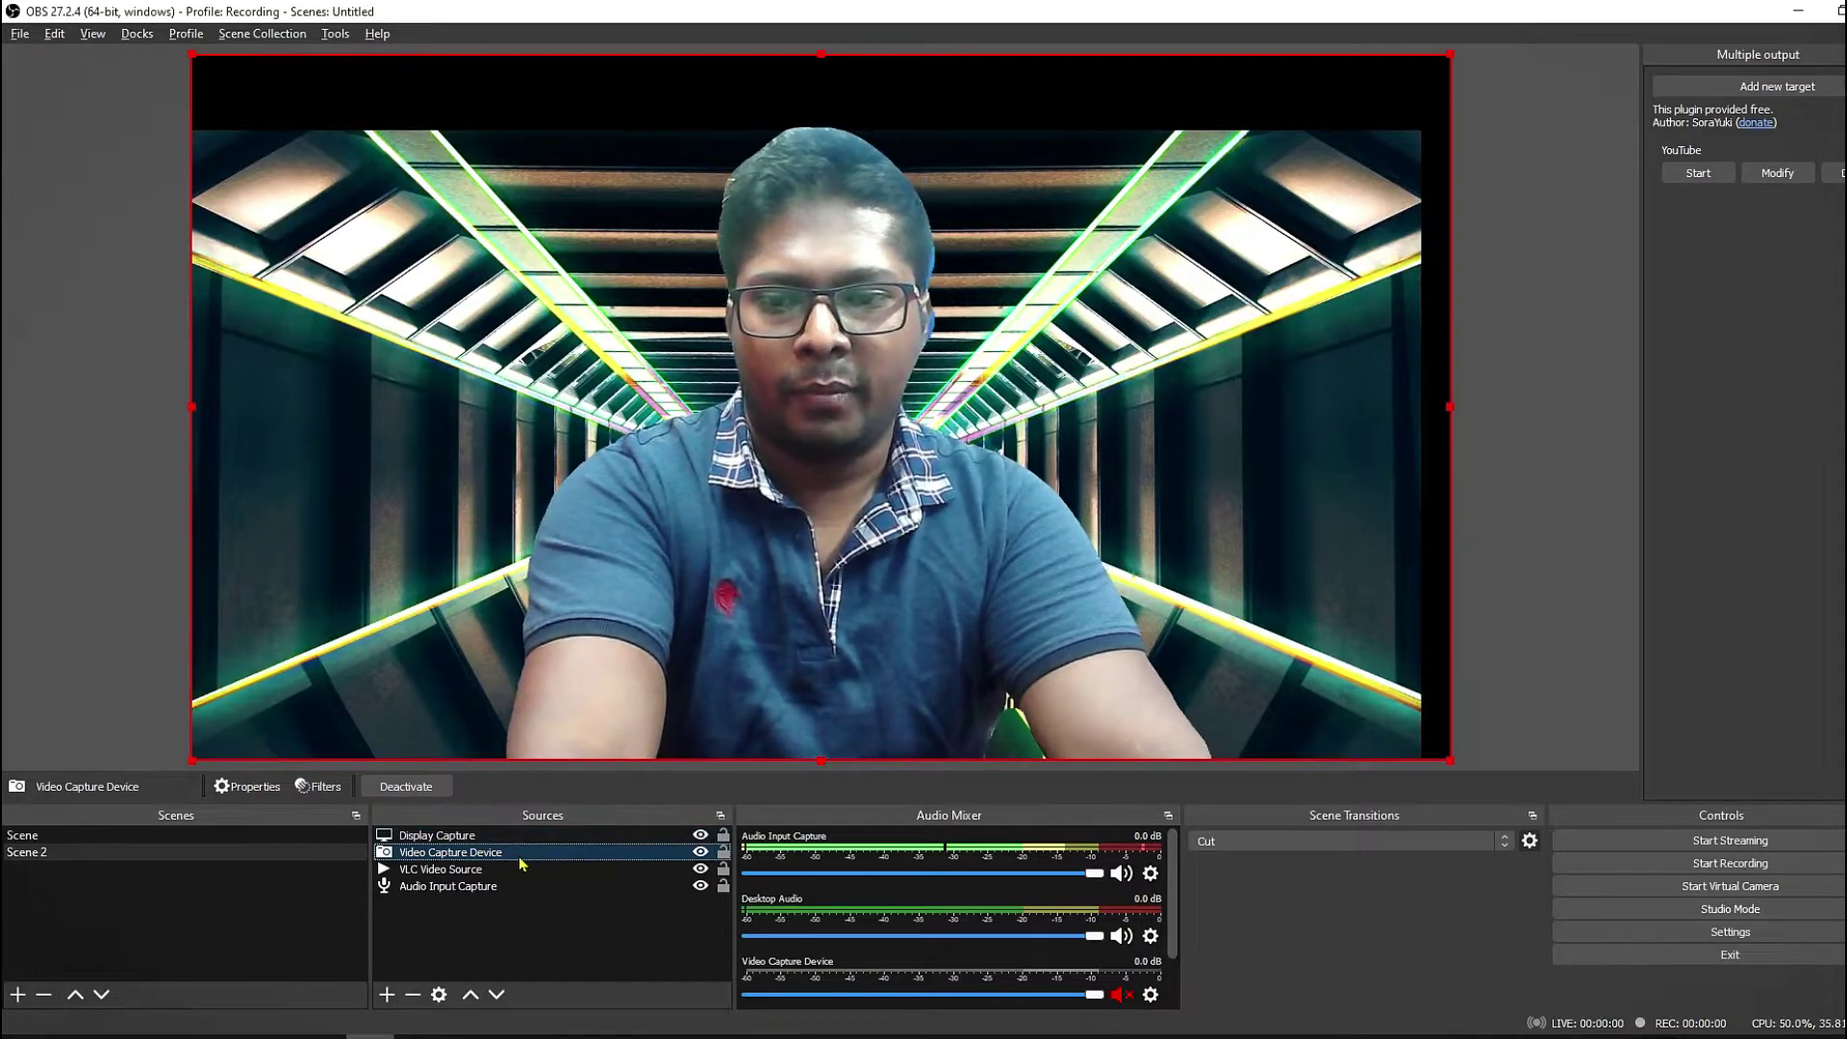
{"action": "key", "text": "Delete"}
{"action": "key", "text": "Return"}
{"action": "left_click", "coordinate": [548, 837]}
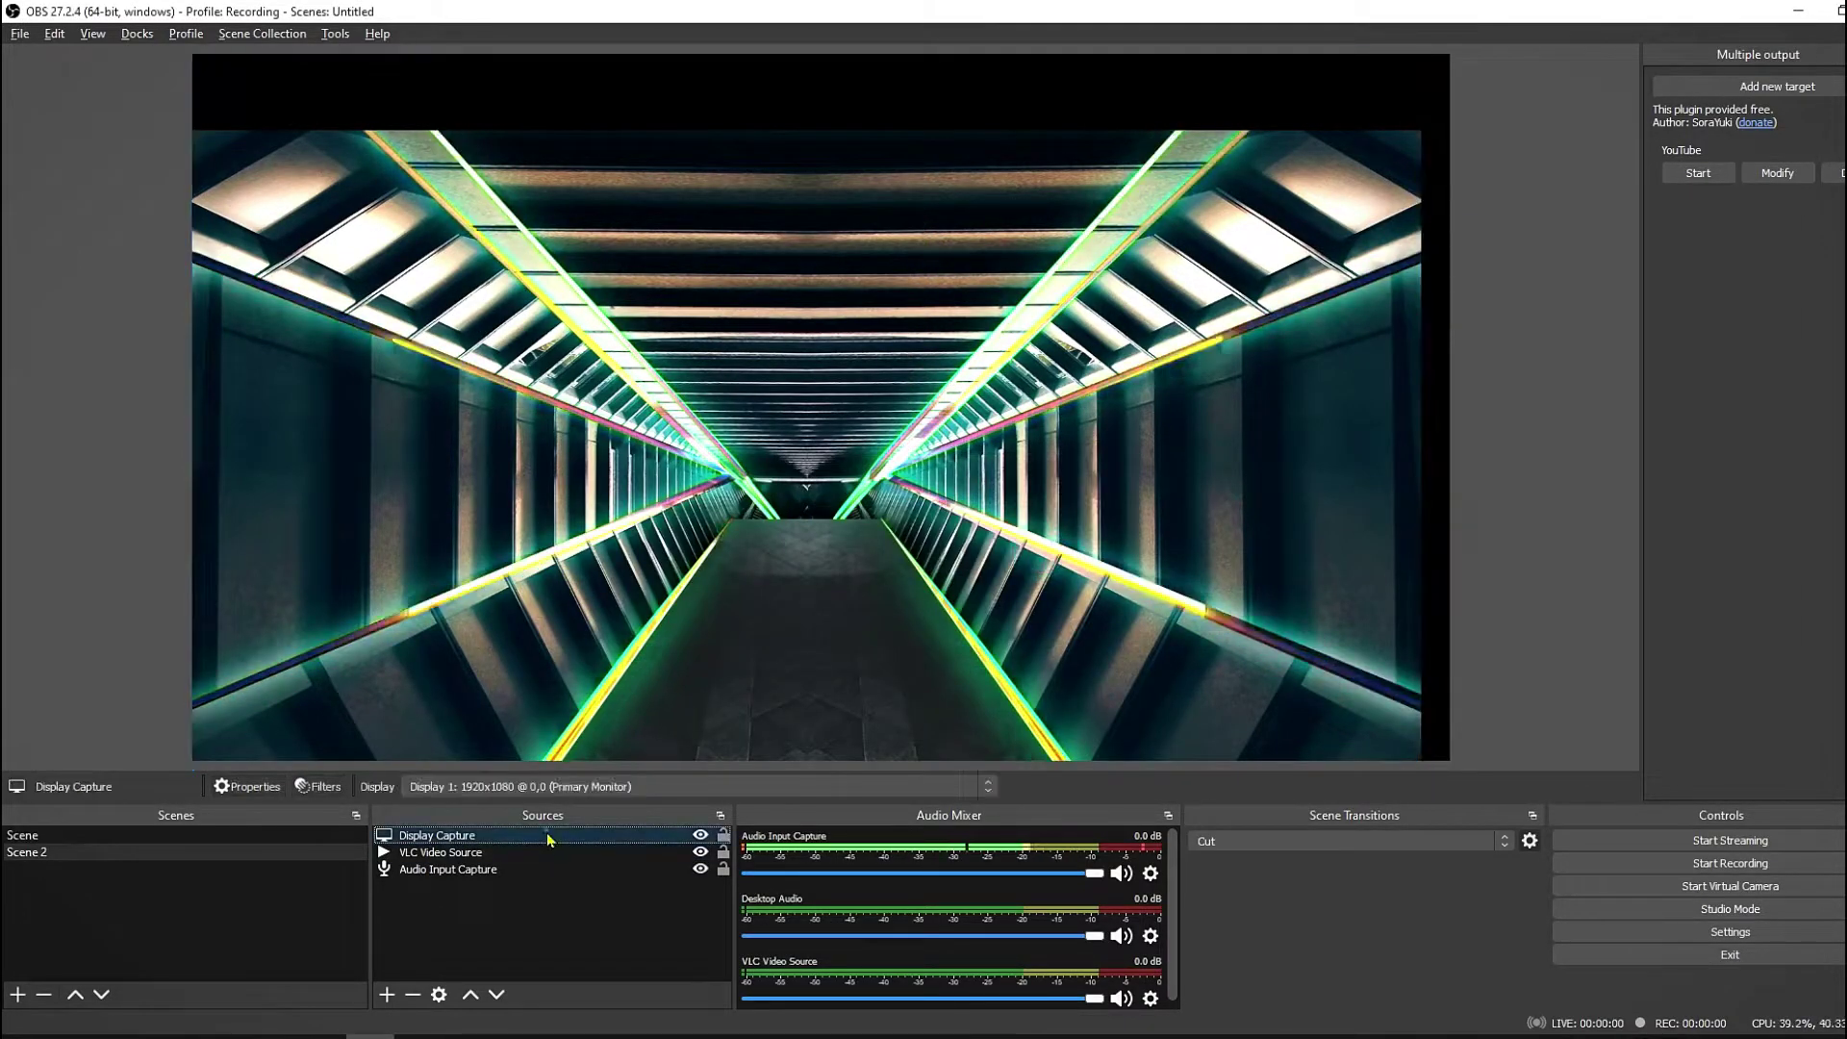
{"action": "key", "text": "Delete"}
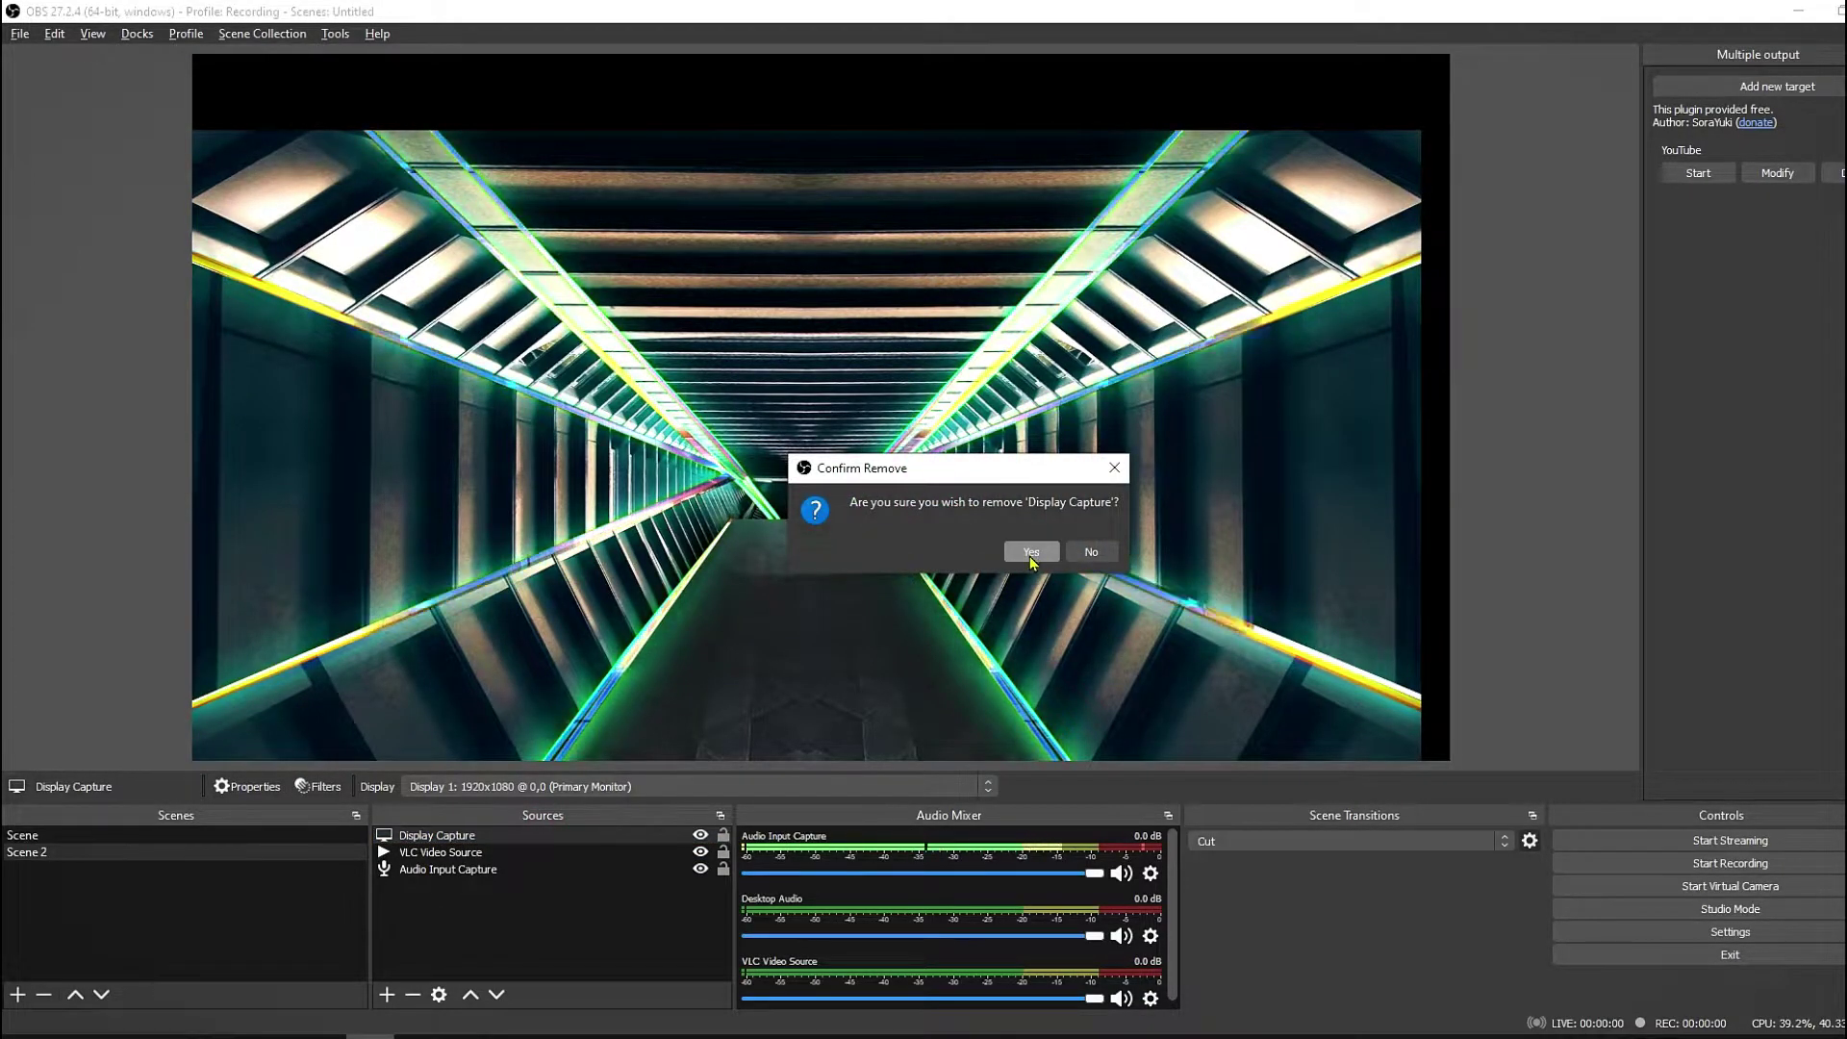
{"action": "left_click", "coordinate": [1029, 552]}
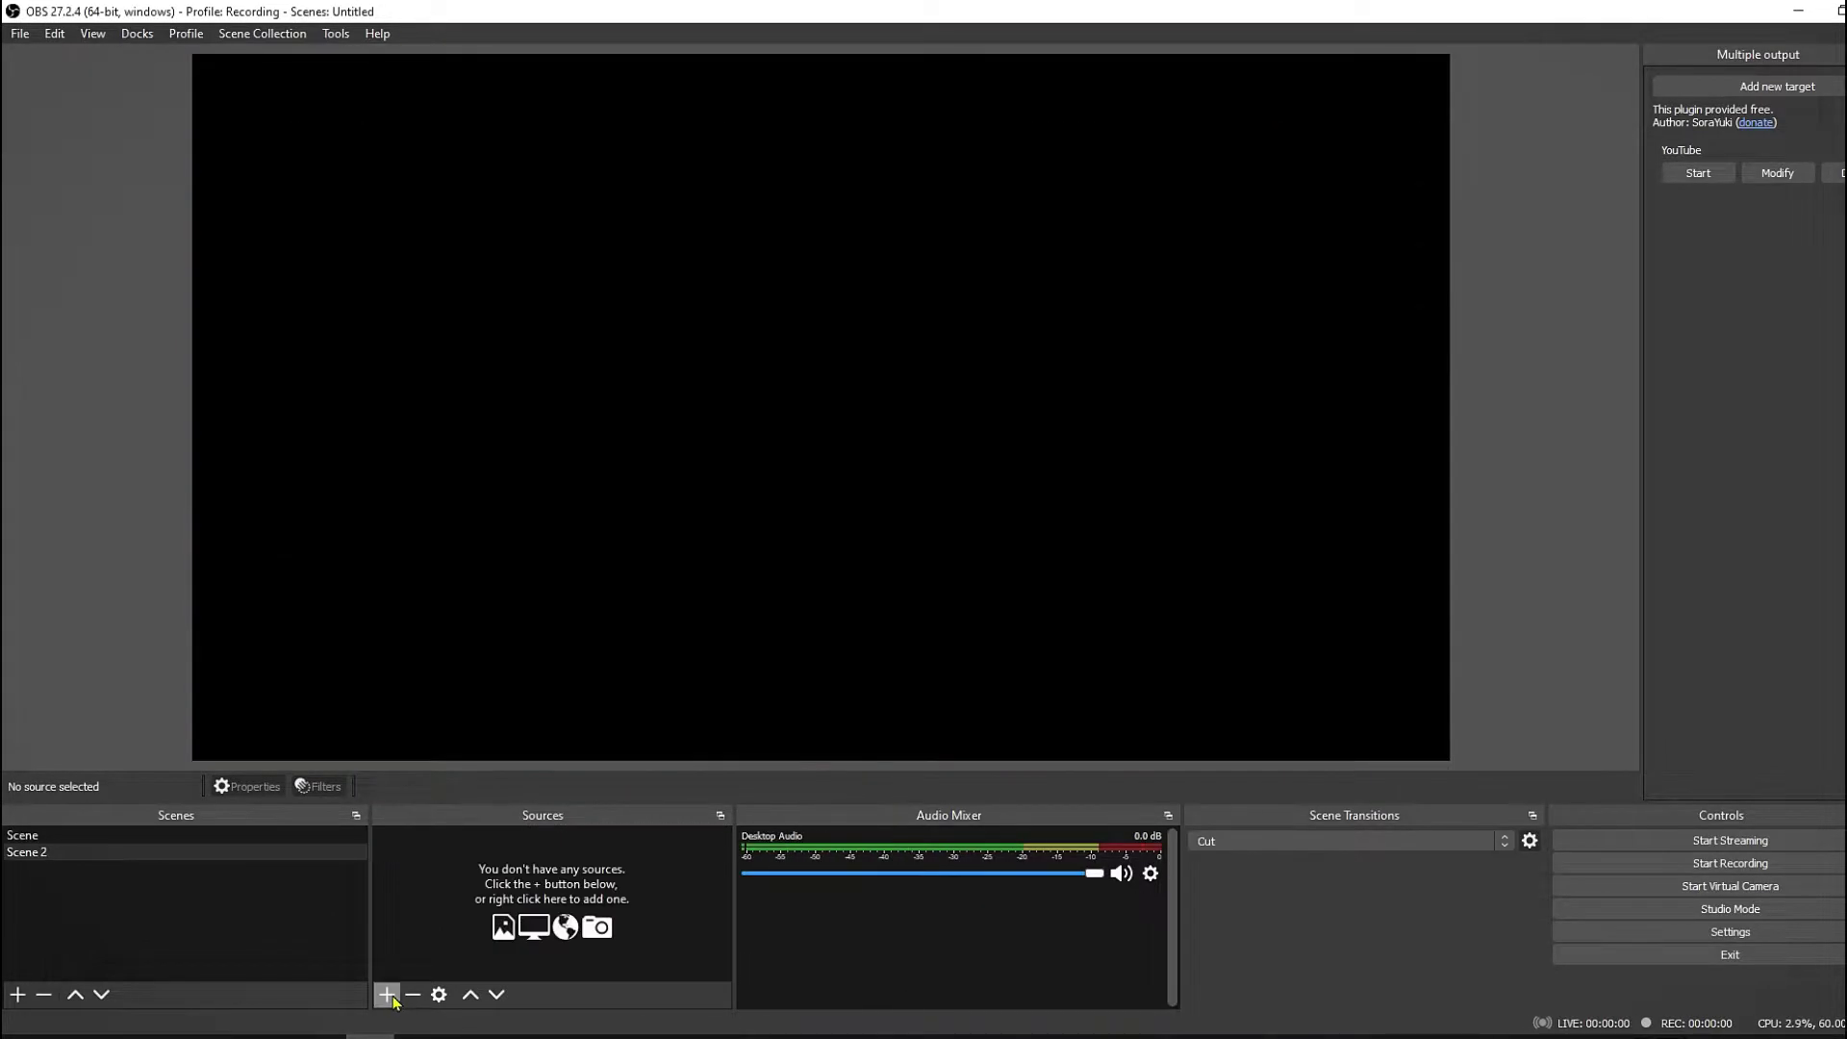
Step: Add a new Video Capture Device 2 source using the HD 2MP WEBCAM
{"action": "left_click", "coordinate": [388, 994]}
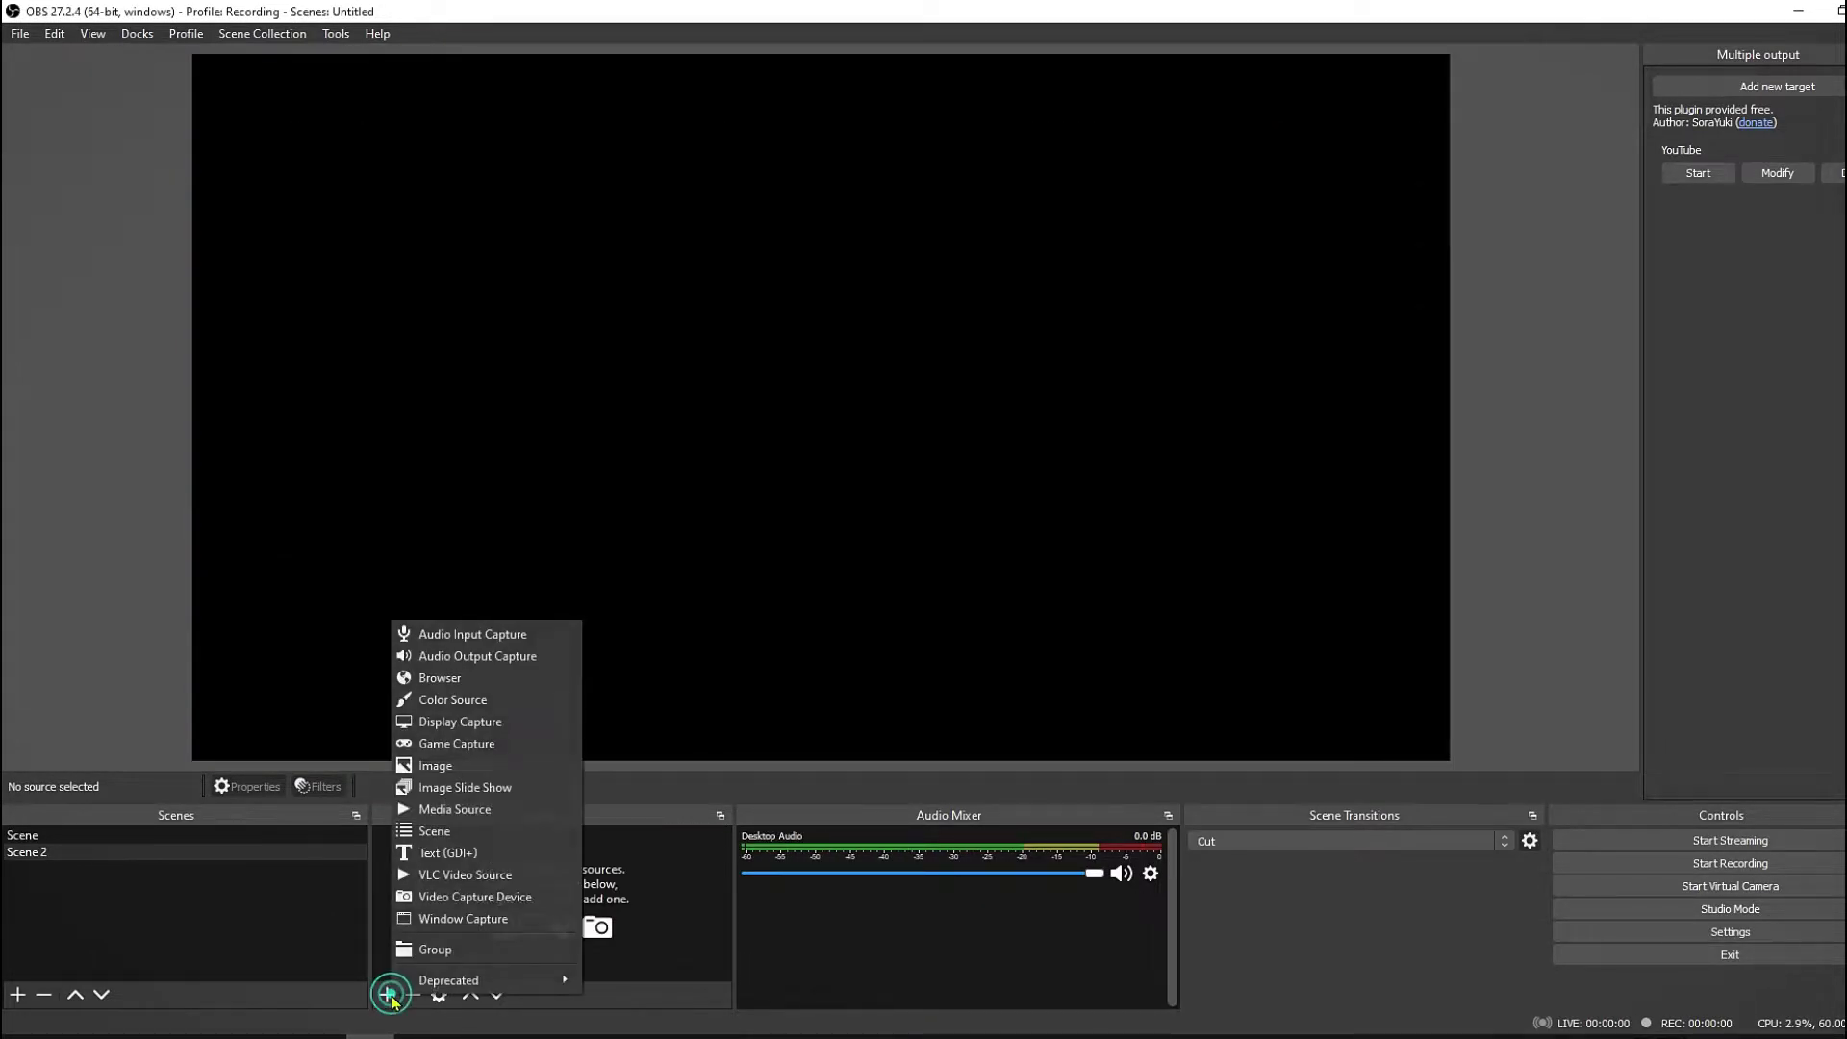
{"action": "left_click", "coordinate": [493, 897]}
{"action": "left_click", "coordinate": [1022, 662]}
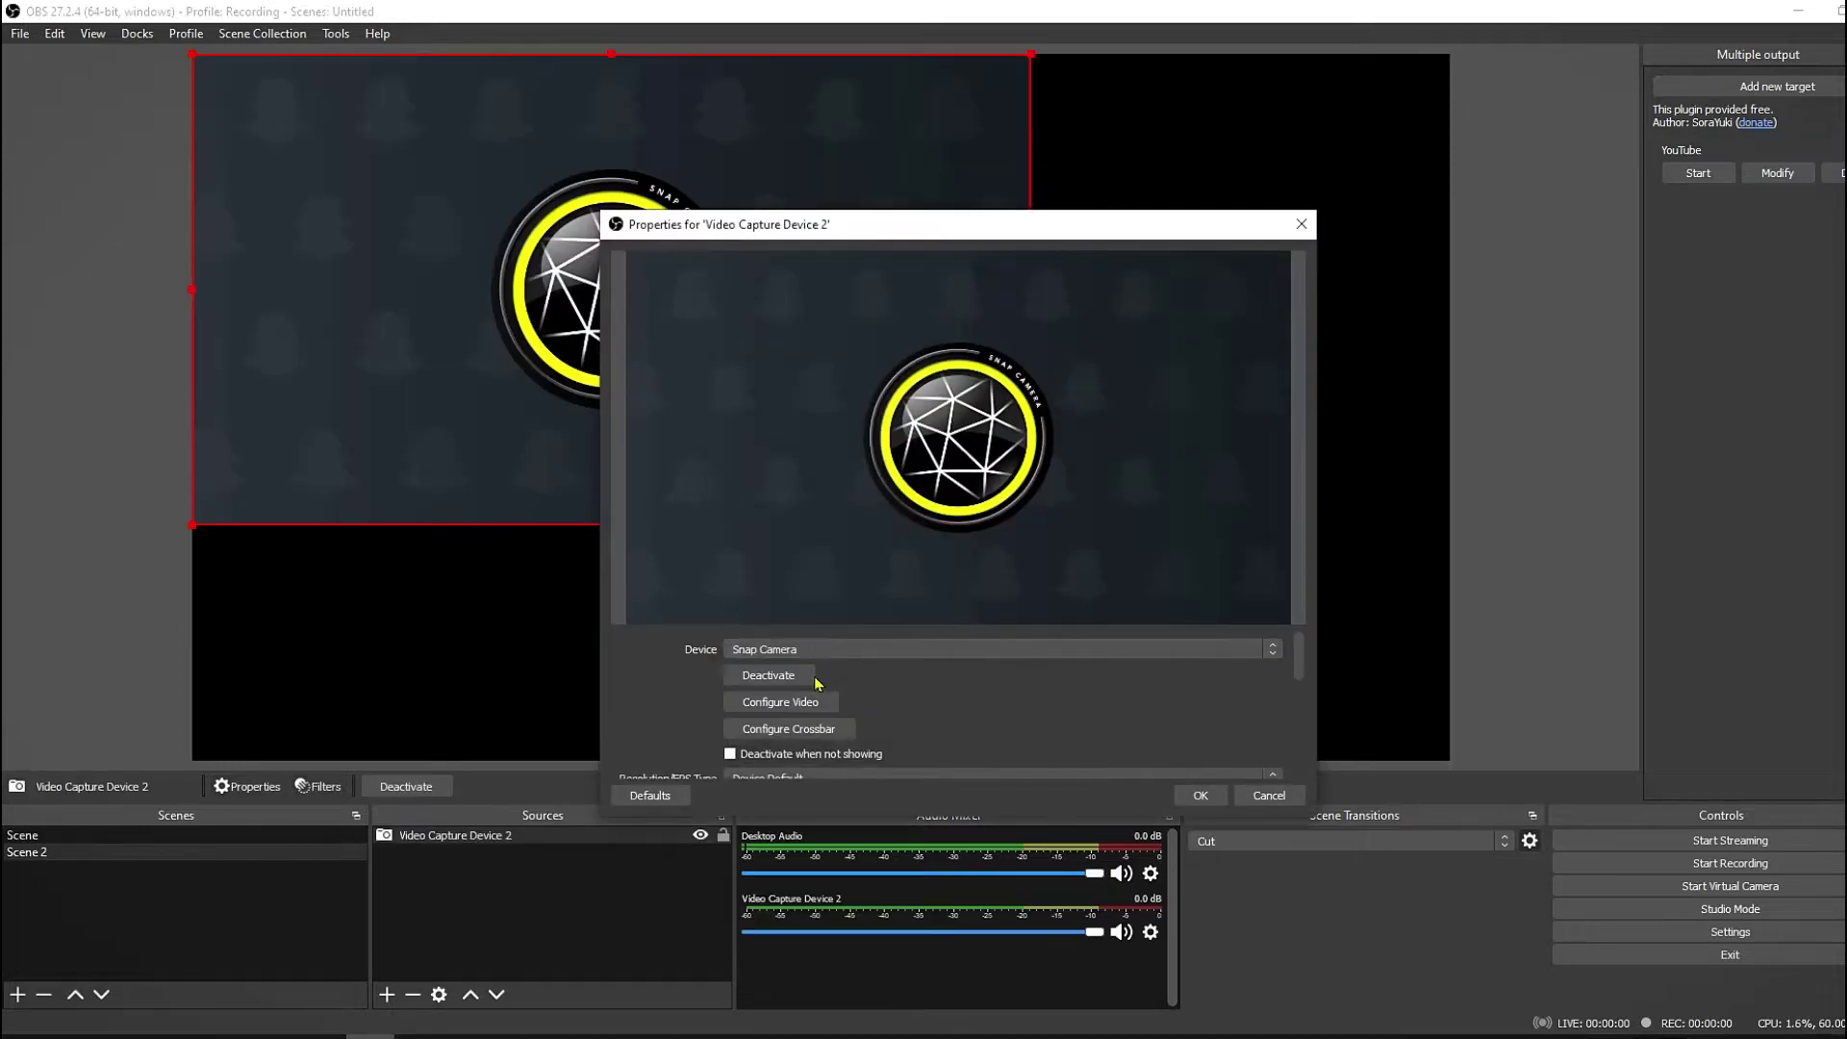
{"action": "left_click", "coordinate": [827, 649]}
{"action": "left_click", "coordinate": [827, 677]}
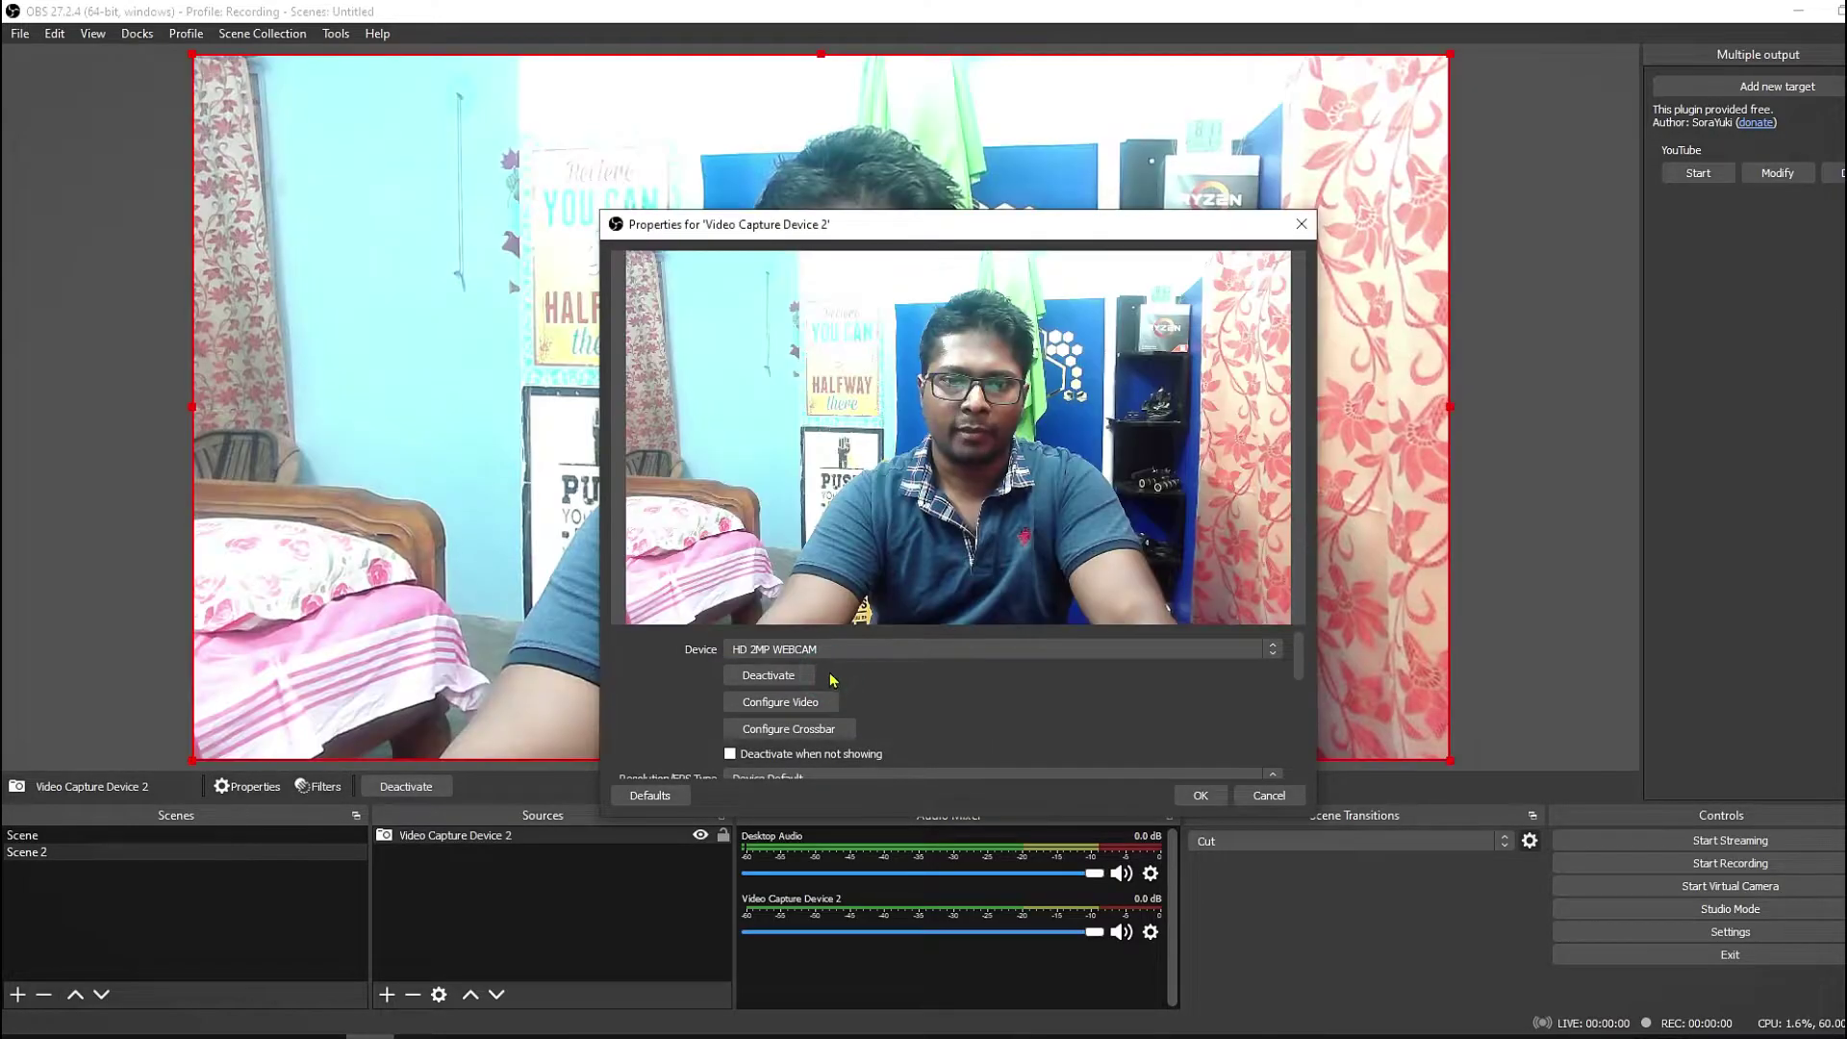
Step: Open the webcam's Video Proc Amp settings, cancel them, and accept the source properties
{"action": "left_click", "coordinate": [795, 713]}
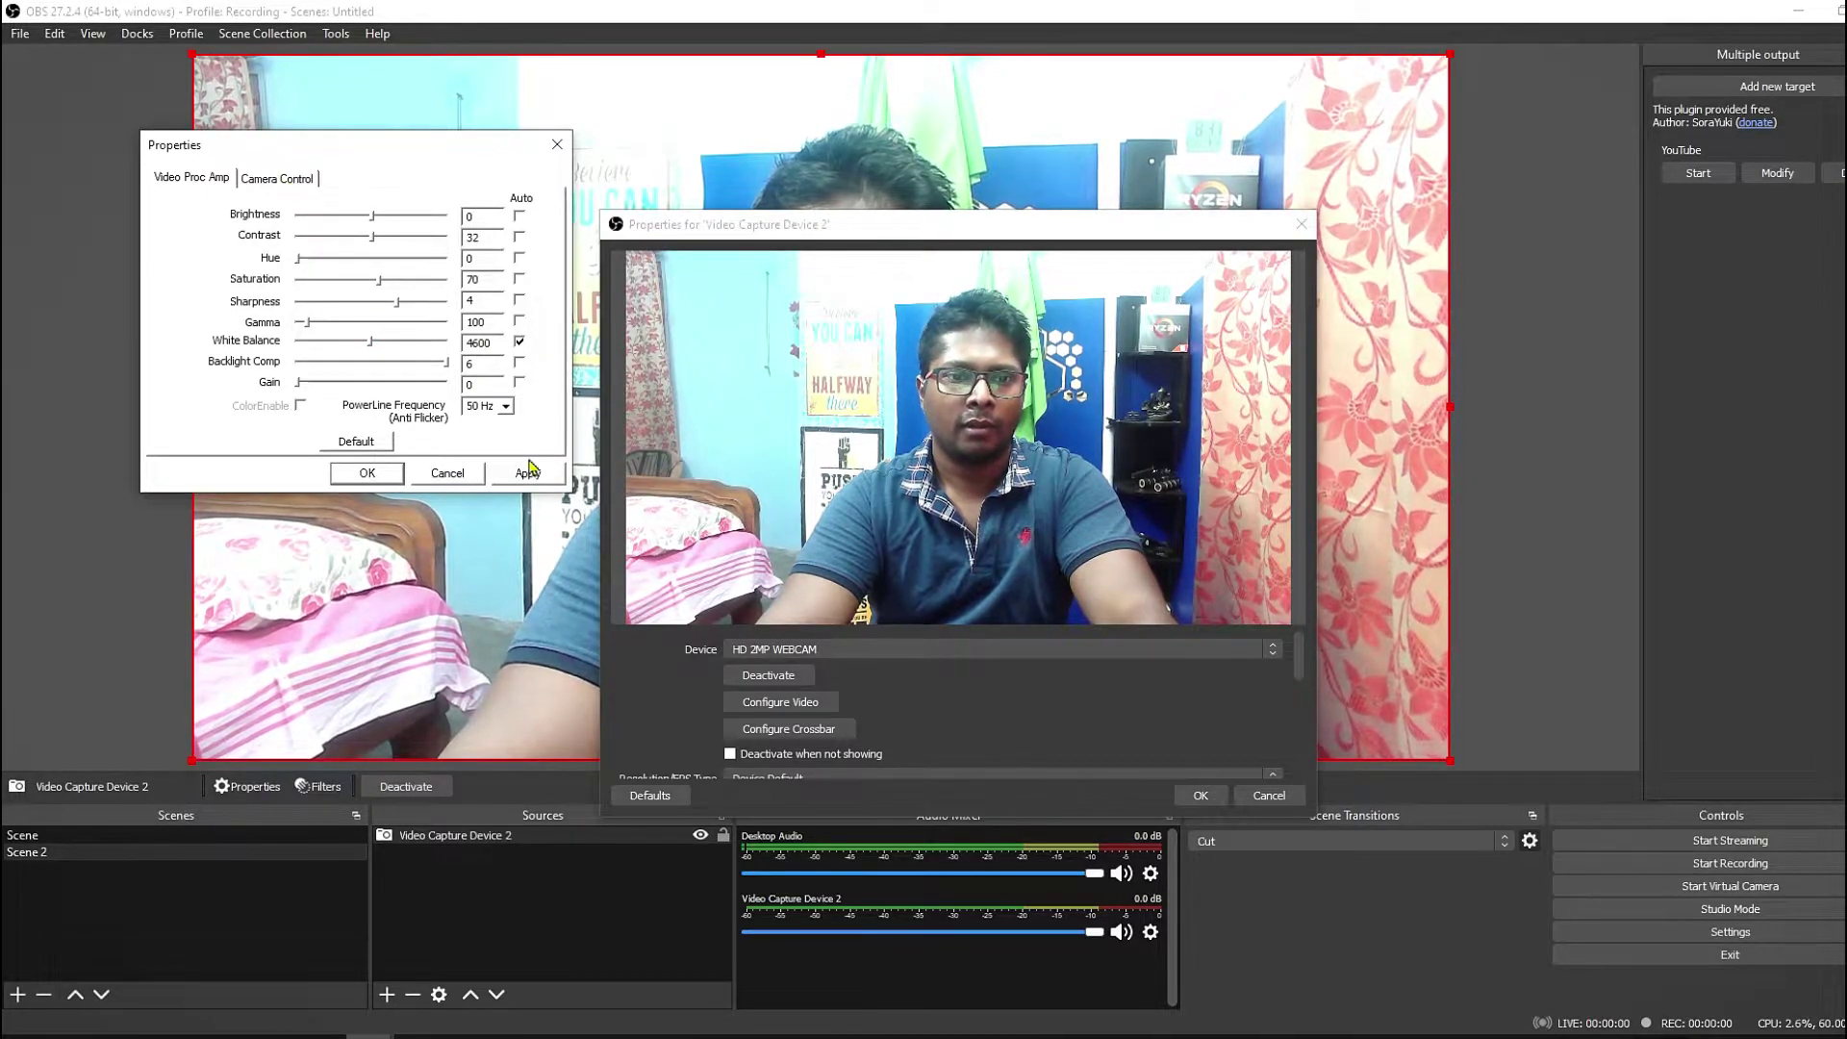
{"action": "left_click", "coordinate": [446, 473]}
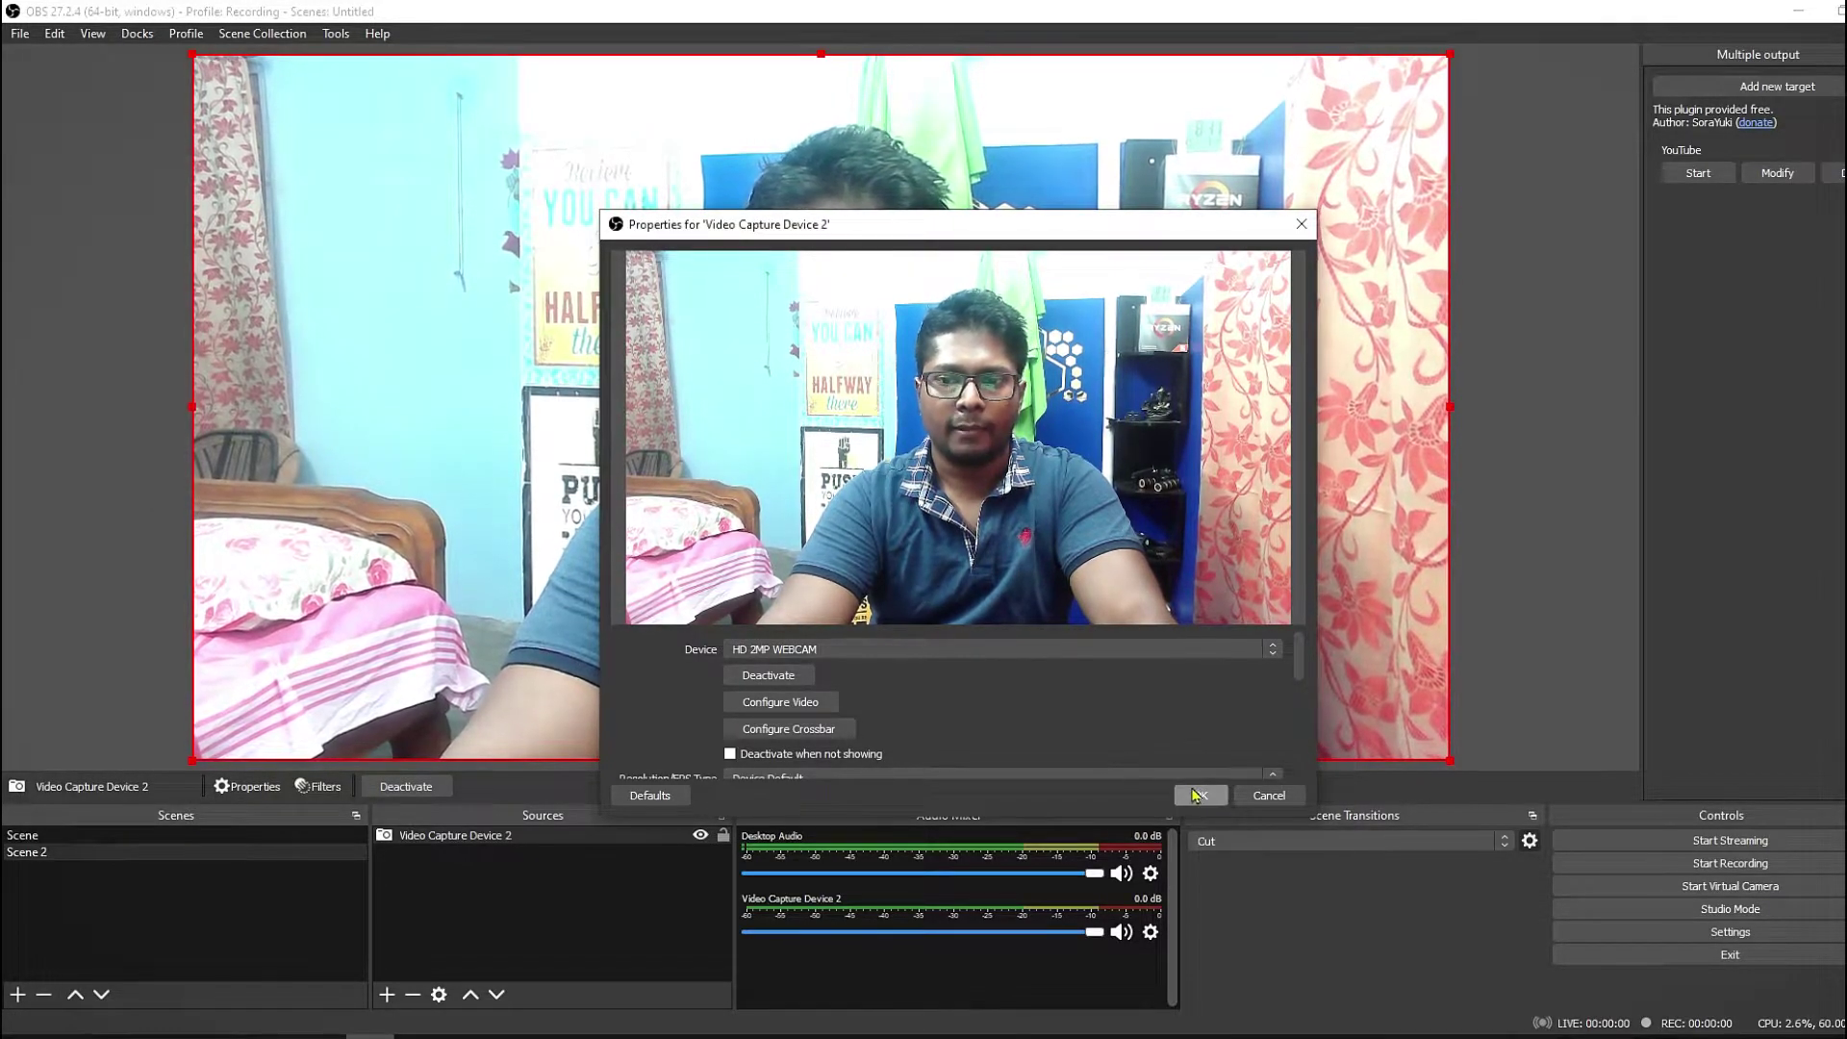
{"action": "left_click", "coordinate": [1200, 795]}
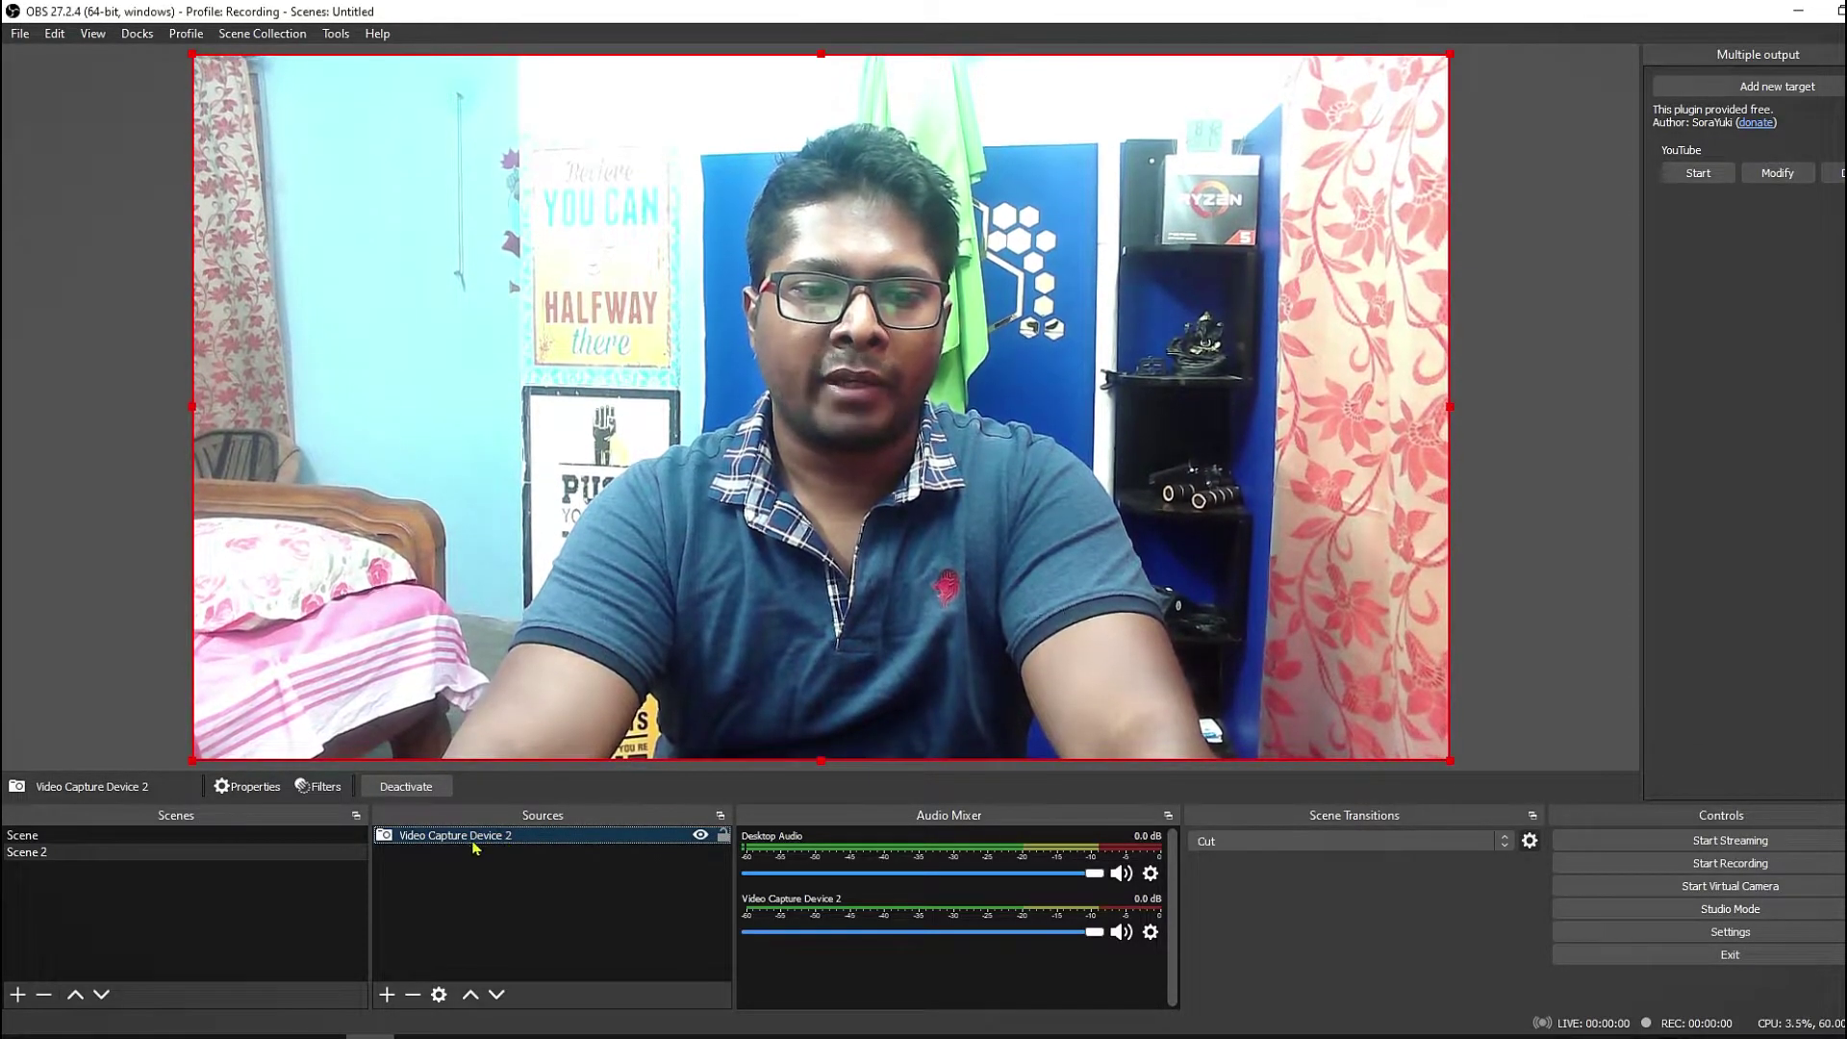
Step: Add a Background Removal filter with its default name to Video Capture Device 2
{"action": "right_click", "coordinate": [582, 842]}
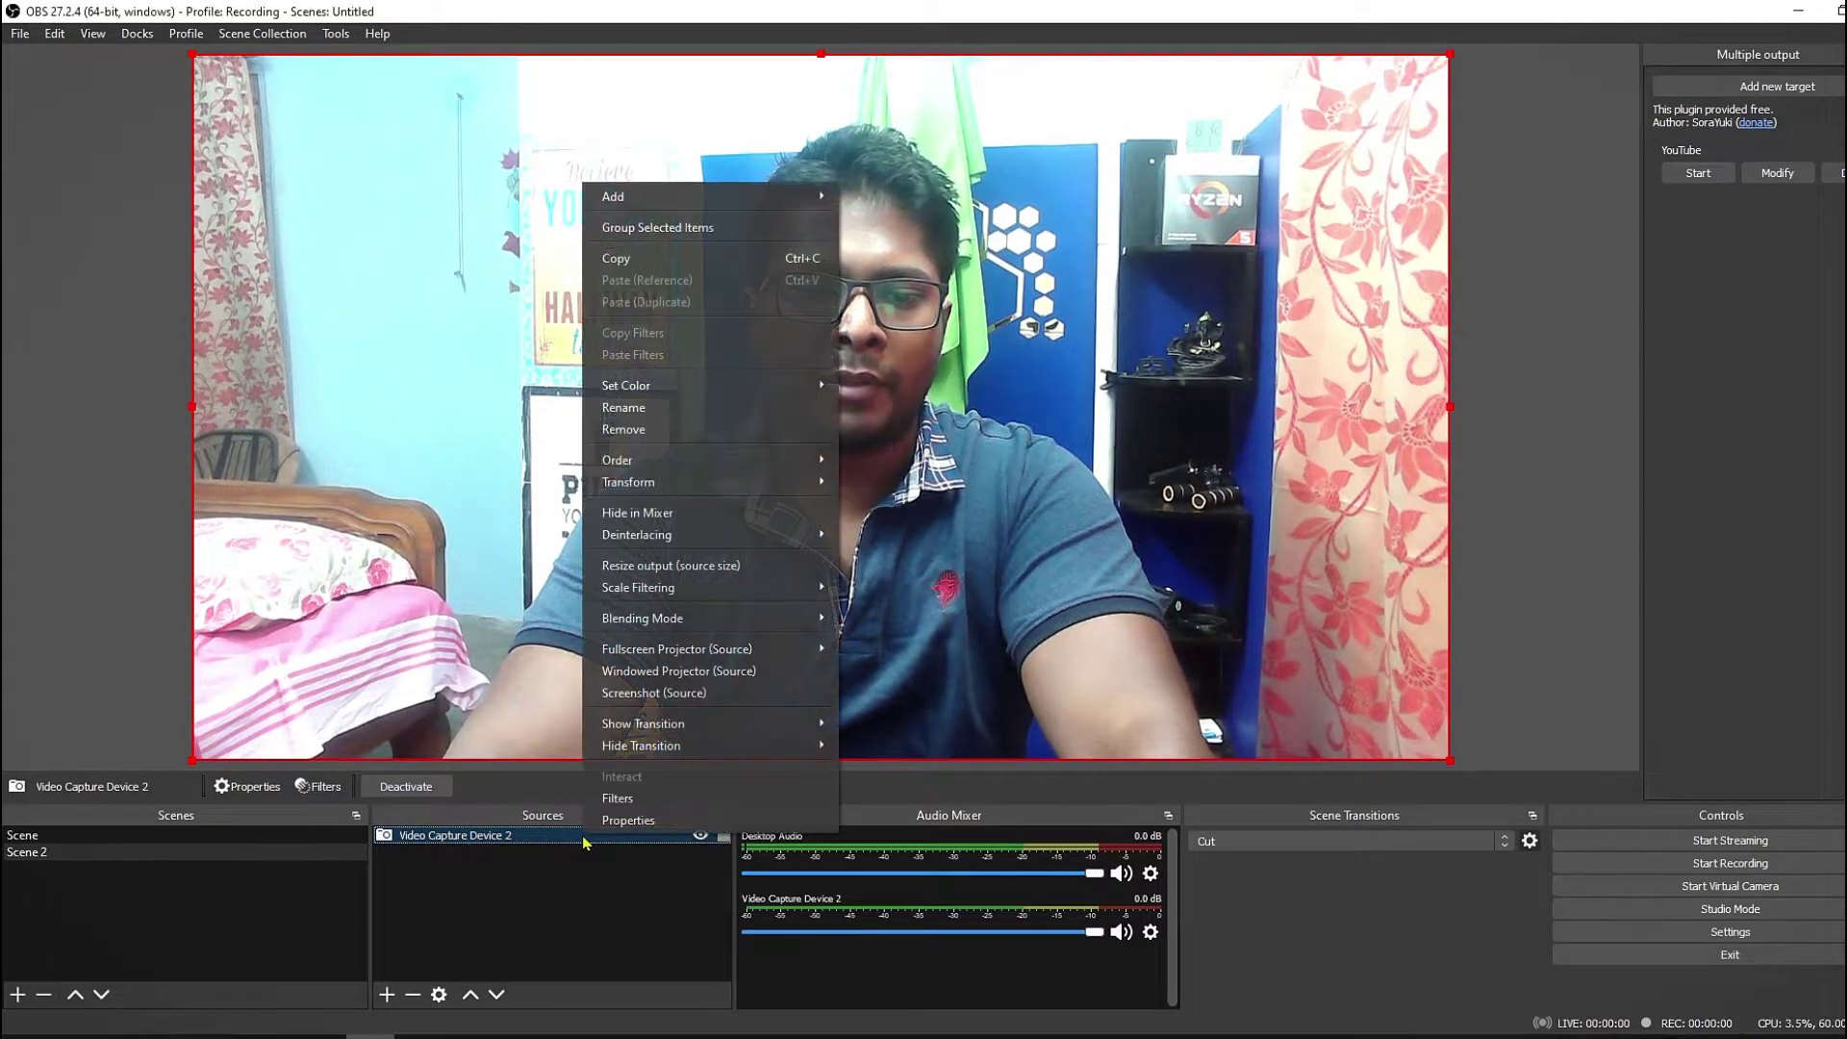
{"action": "left_click", "coordinate": [642, 806]}
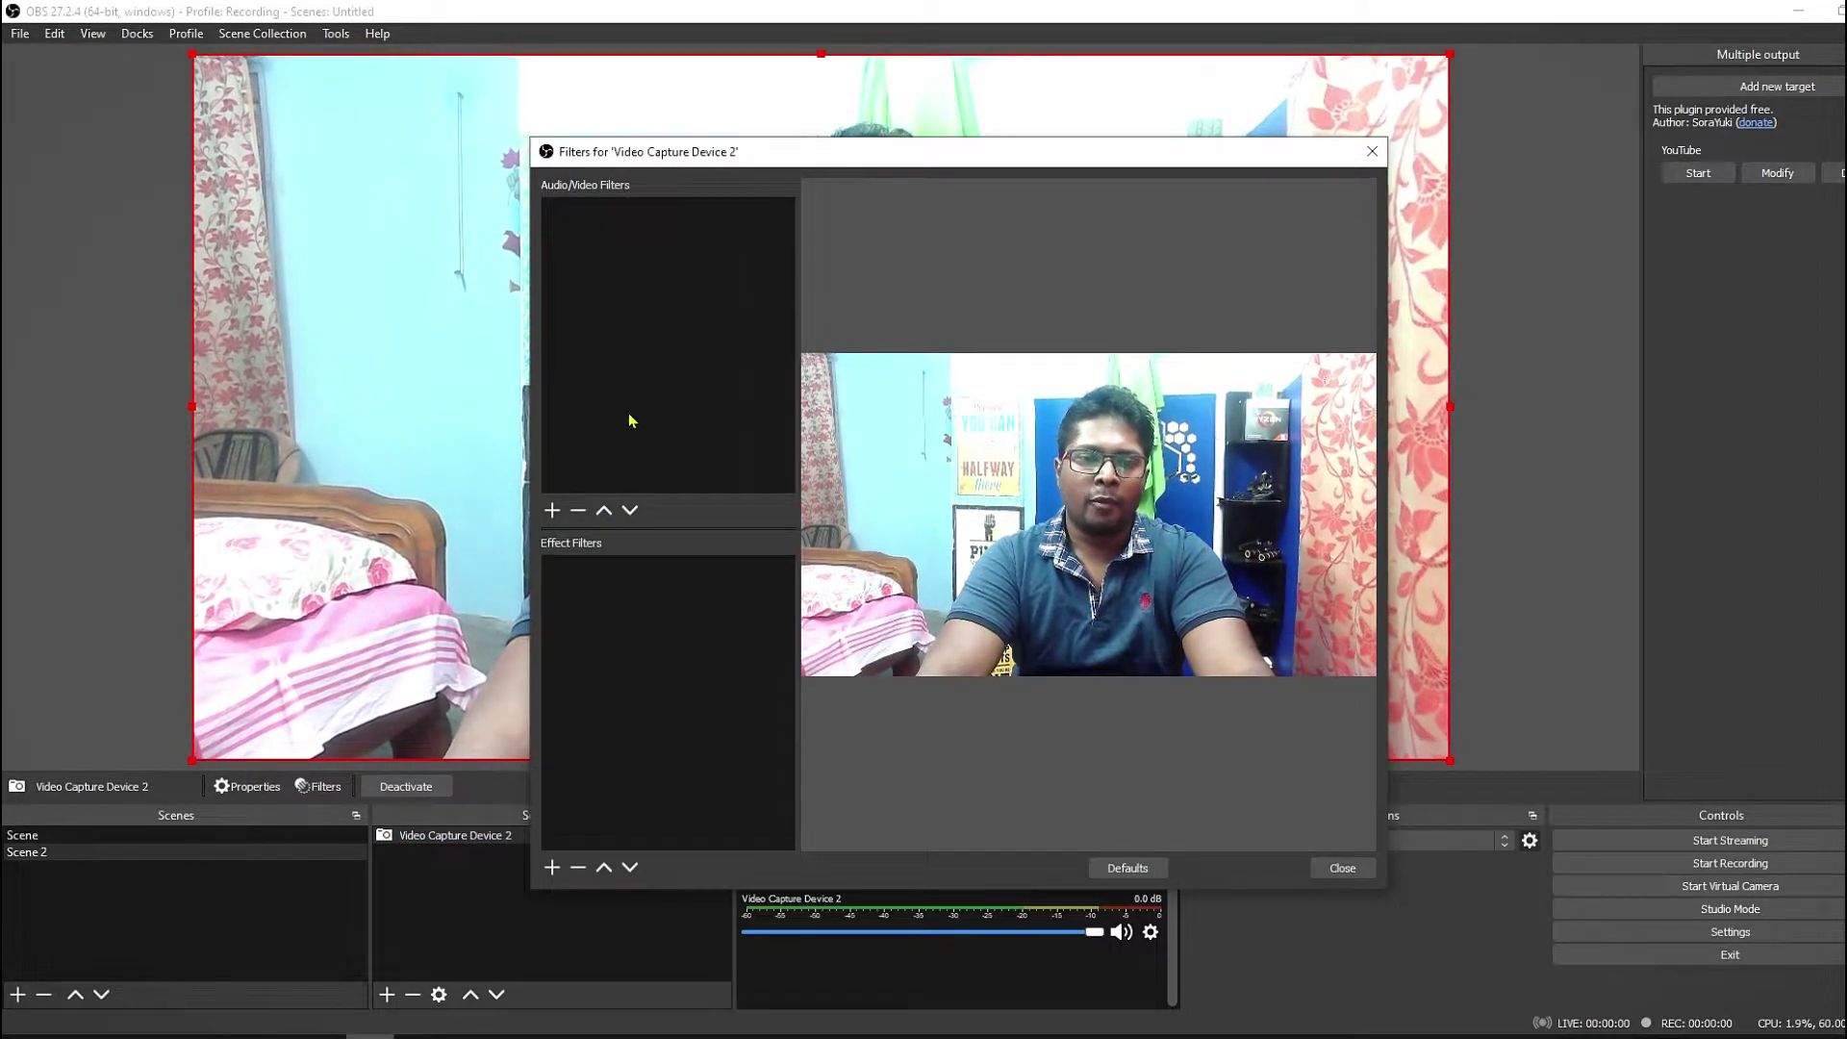
{"action": "left_click", "coordinate": [553, 512]}
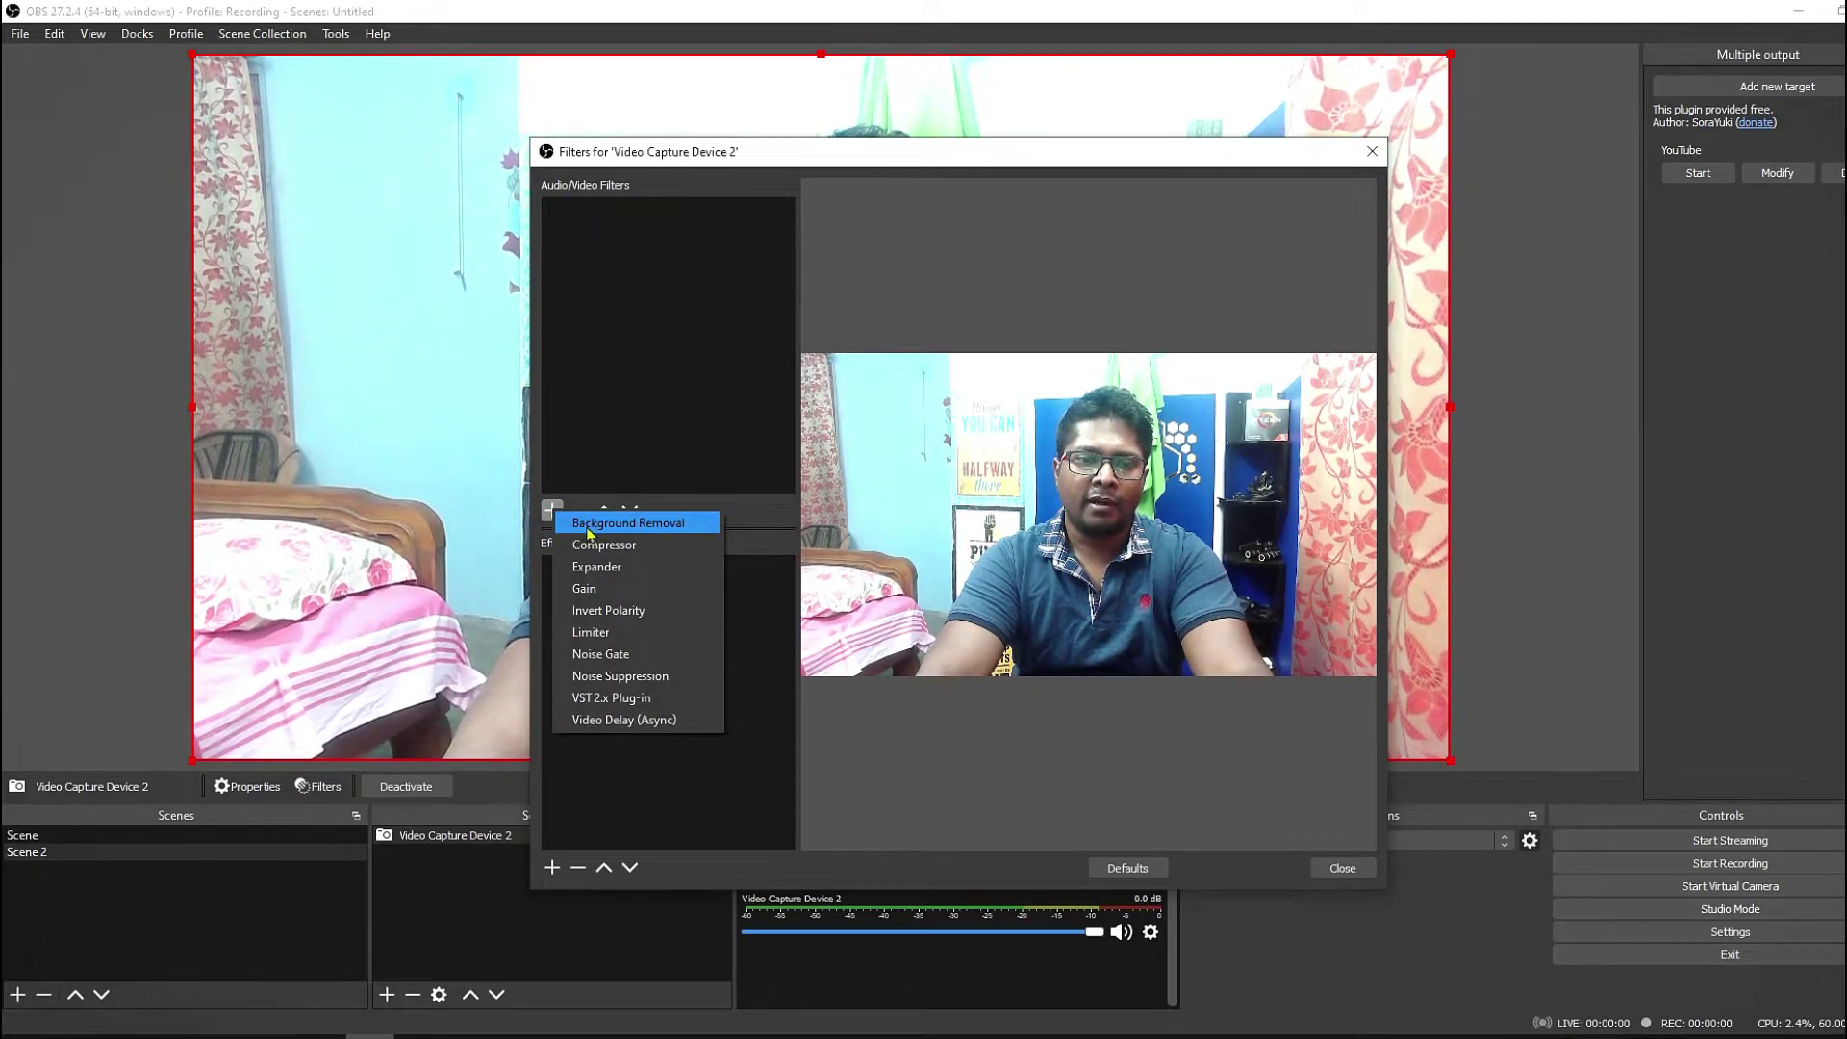
{"action": "left_click", "coordinate": [637, 524]}
{"action": "left_click", "coordinate": [929, 560]}
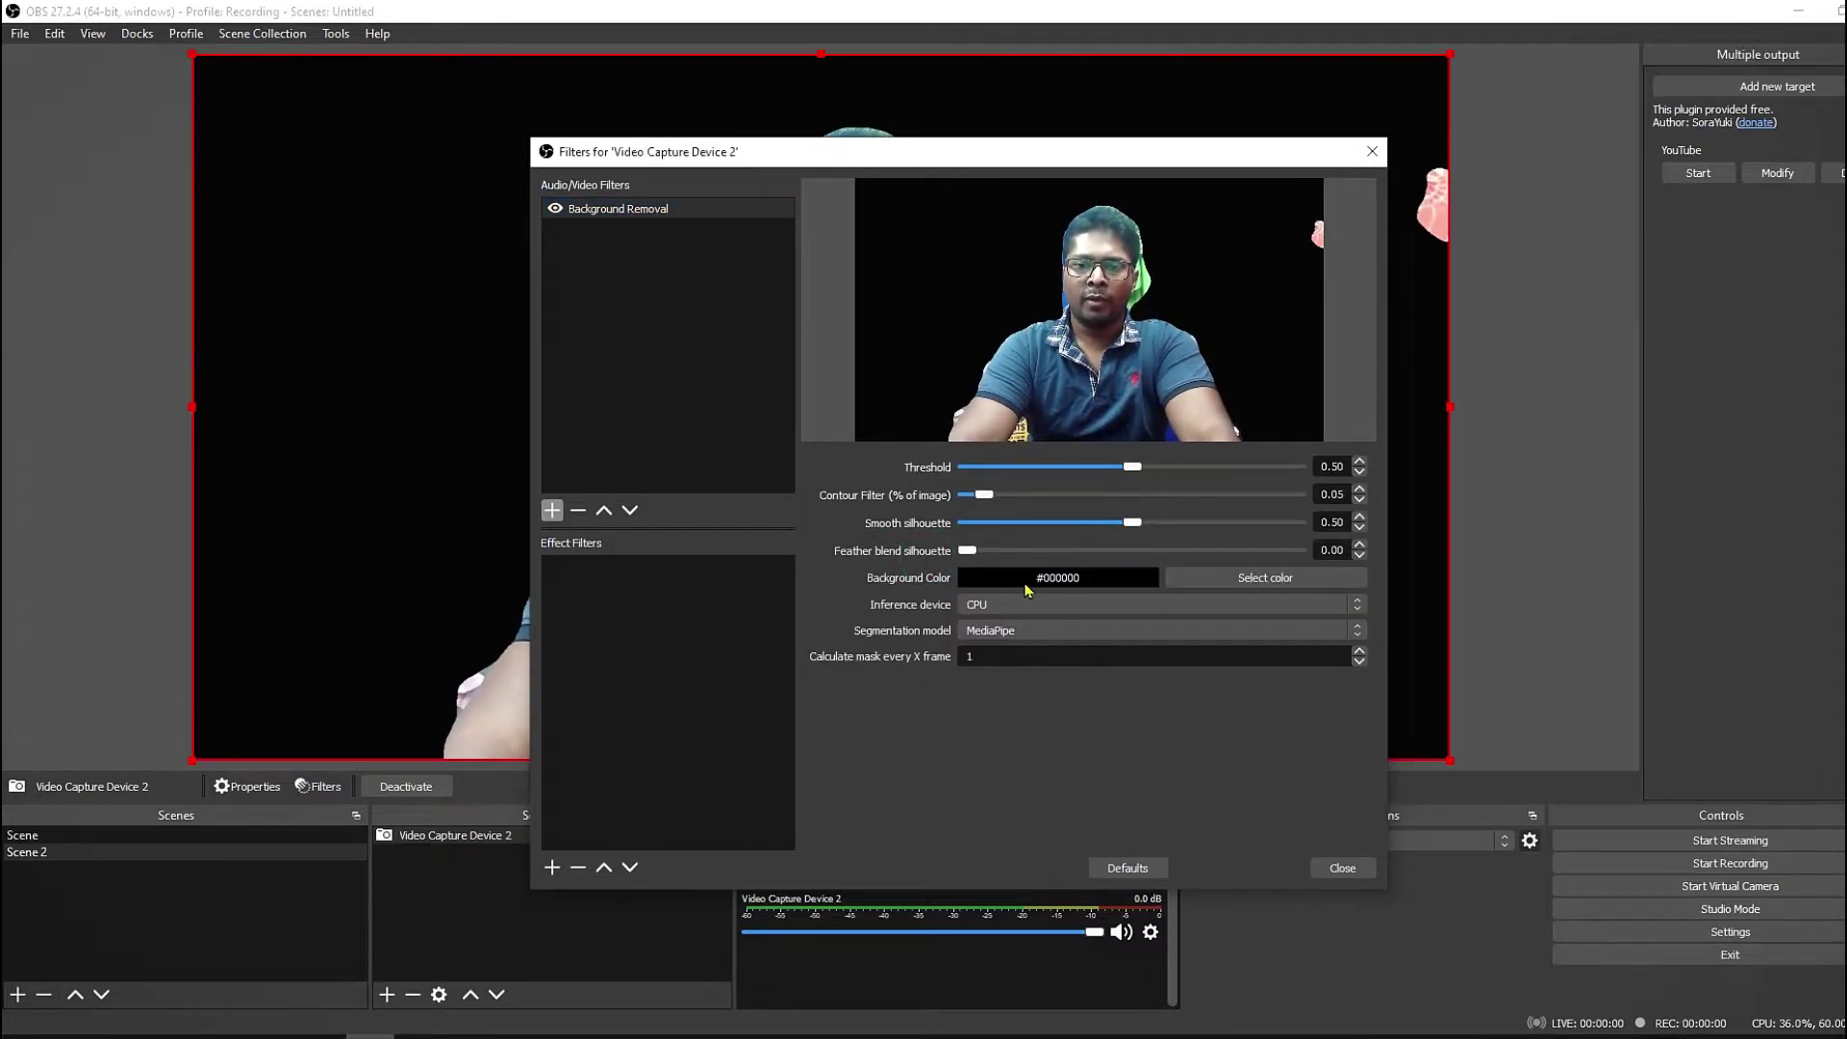
Step: Set the segmentation model to Robust Video Matting after trying SINet, keeping CPU as inference device
{"action": "left_click", "coordinate": [1005, 630]}
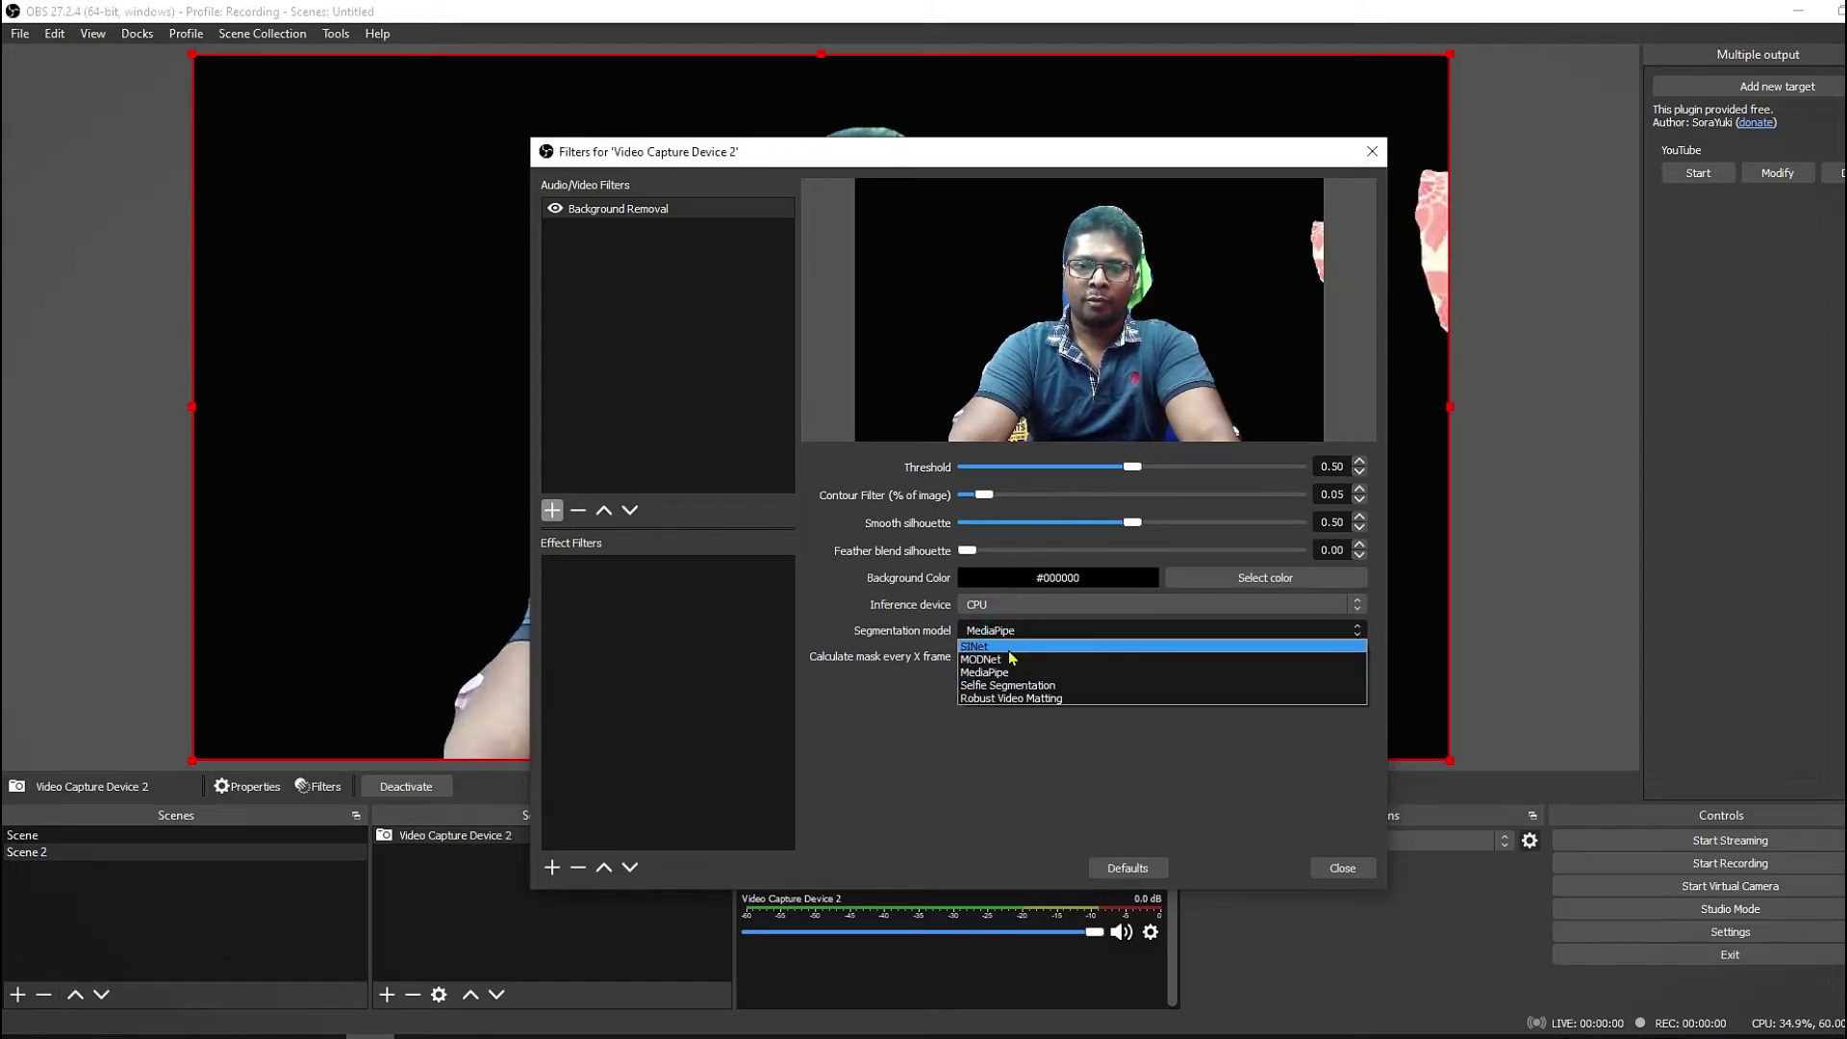
{"action": "left_click", "coordinate": [1007, 646]}
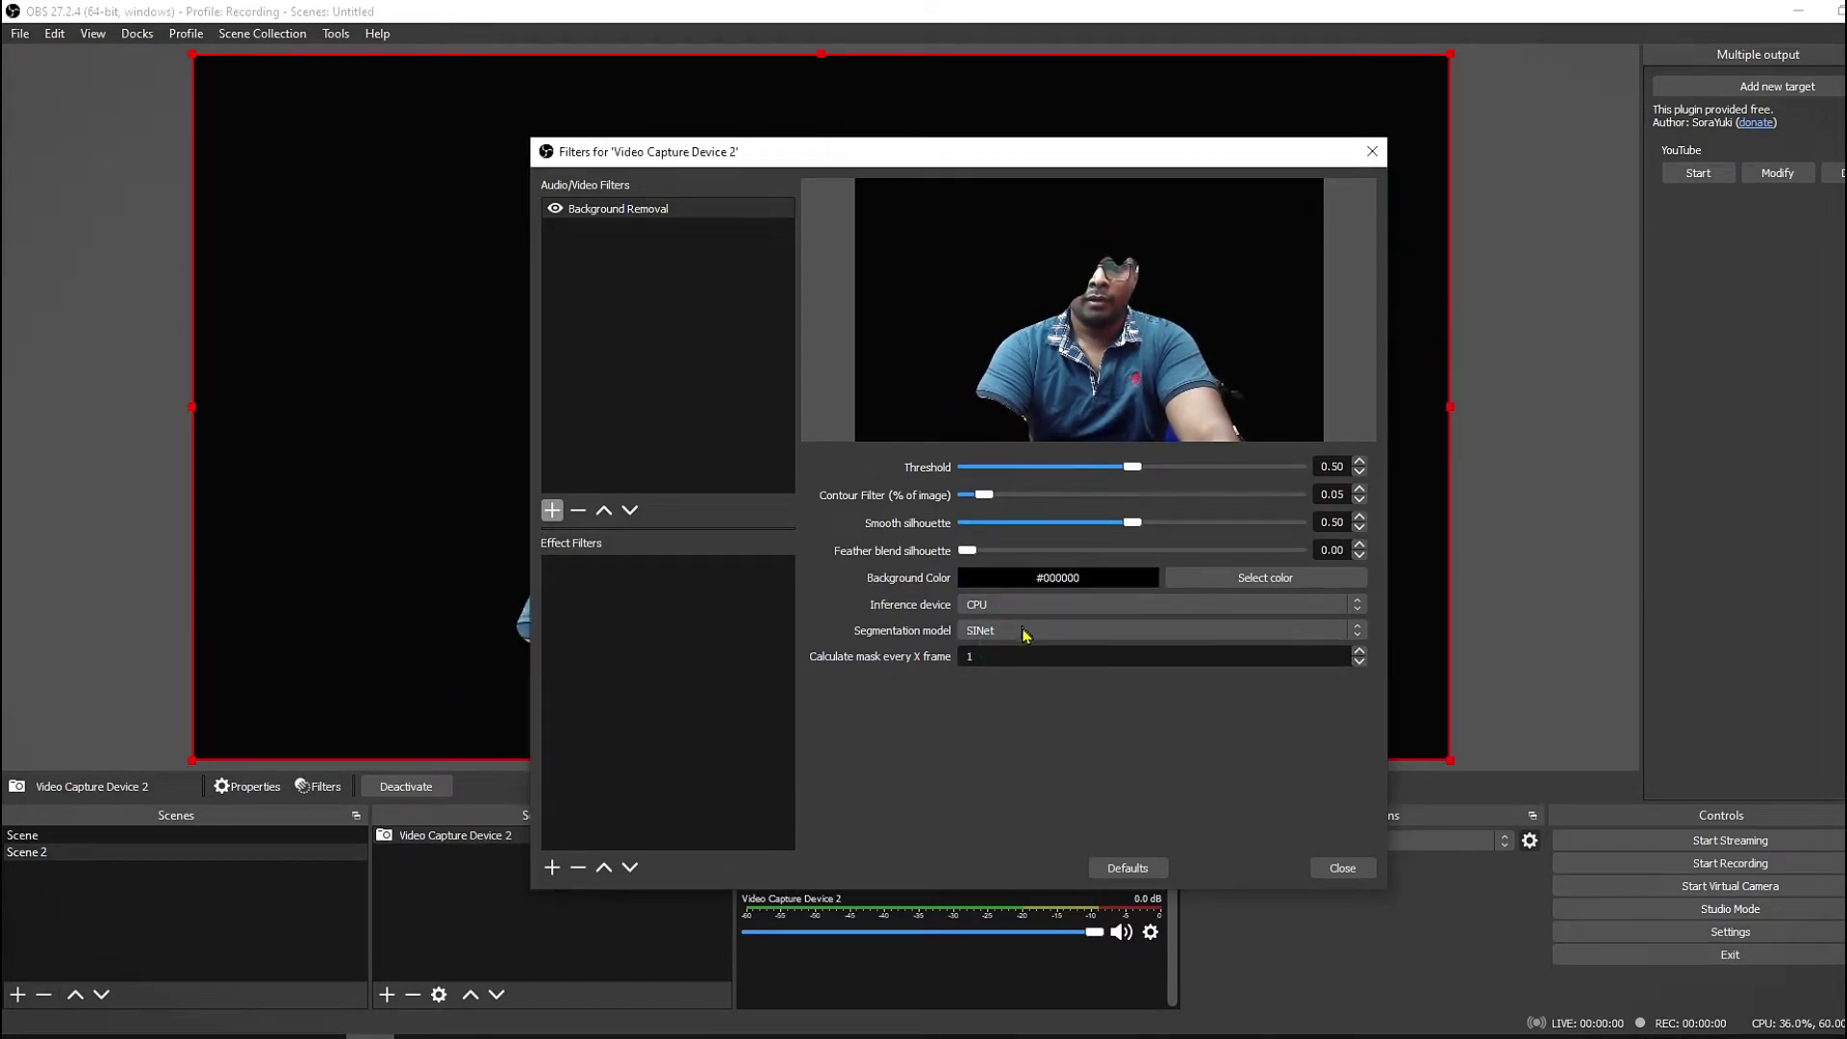
{"action": "left_click", "coordinate": [1025, 632]}
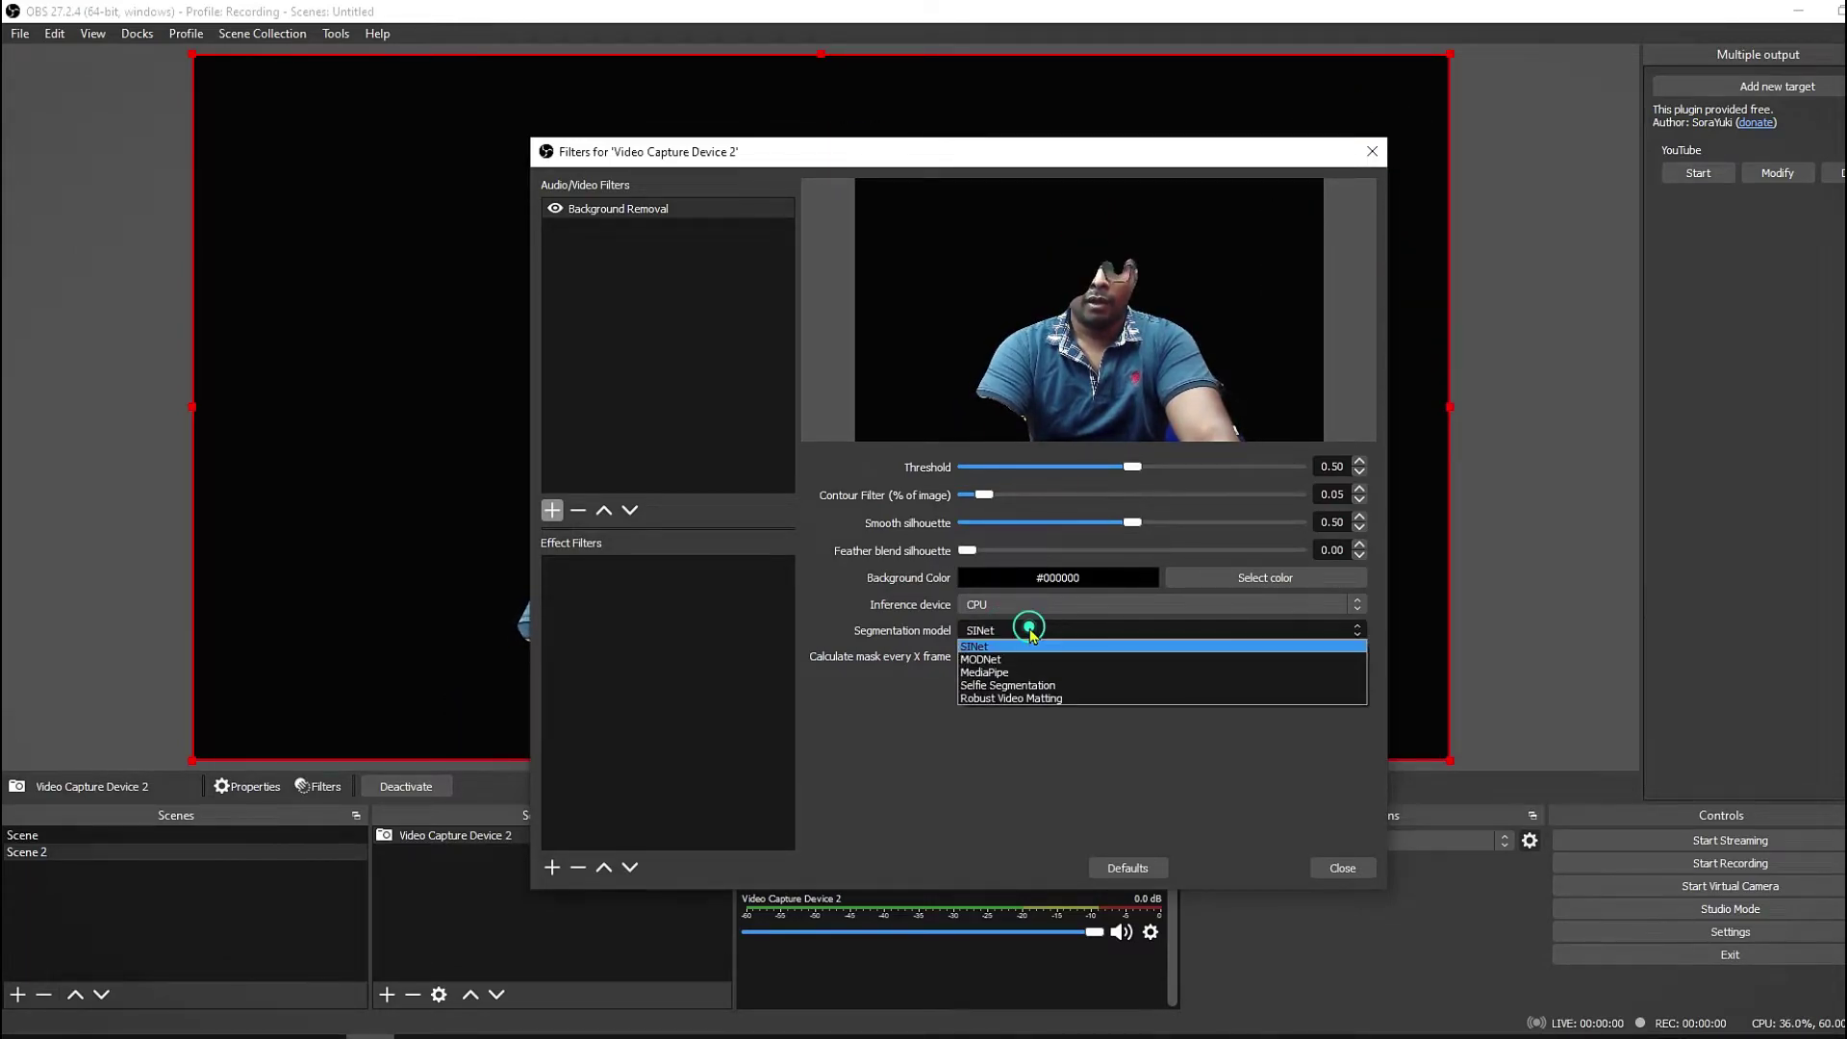
{"action": "left_click", "coordinate": [1030, 698]}
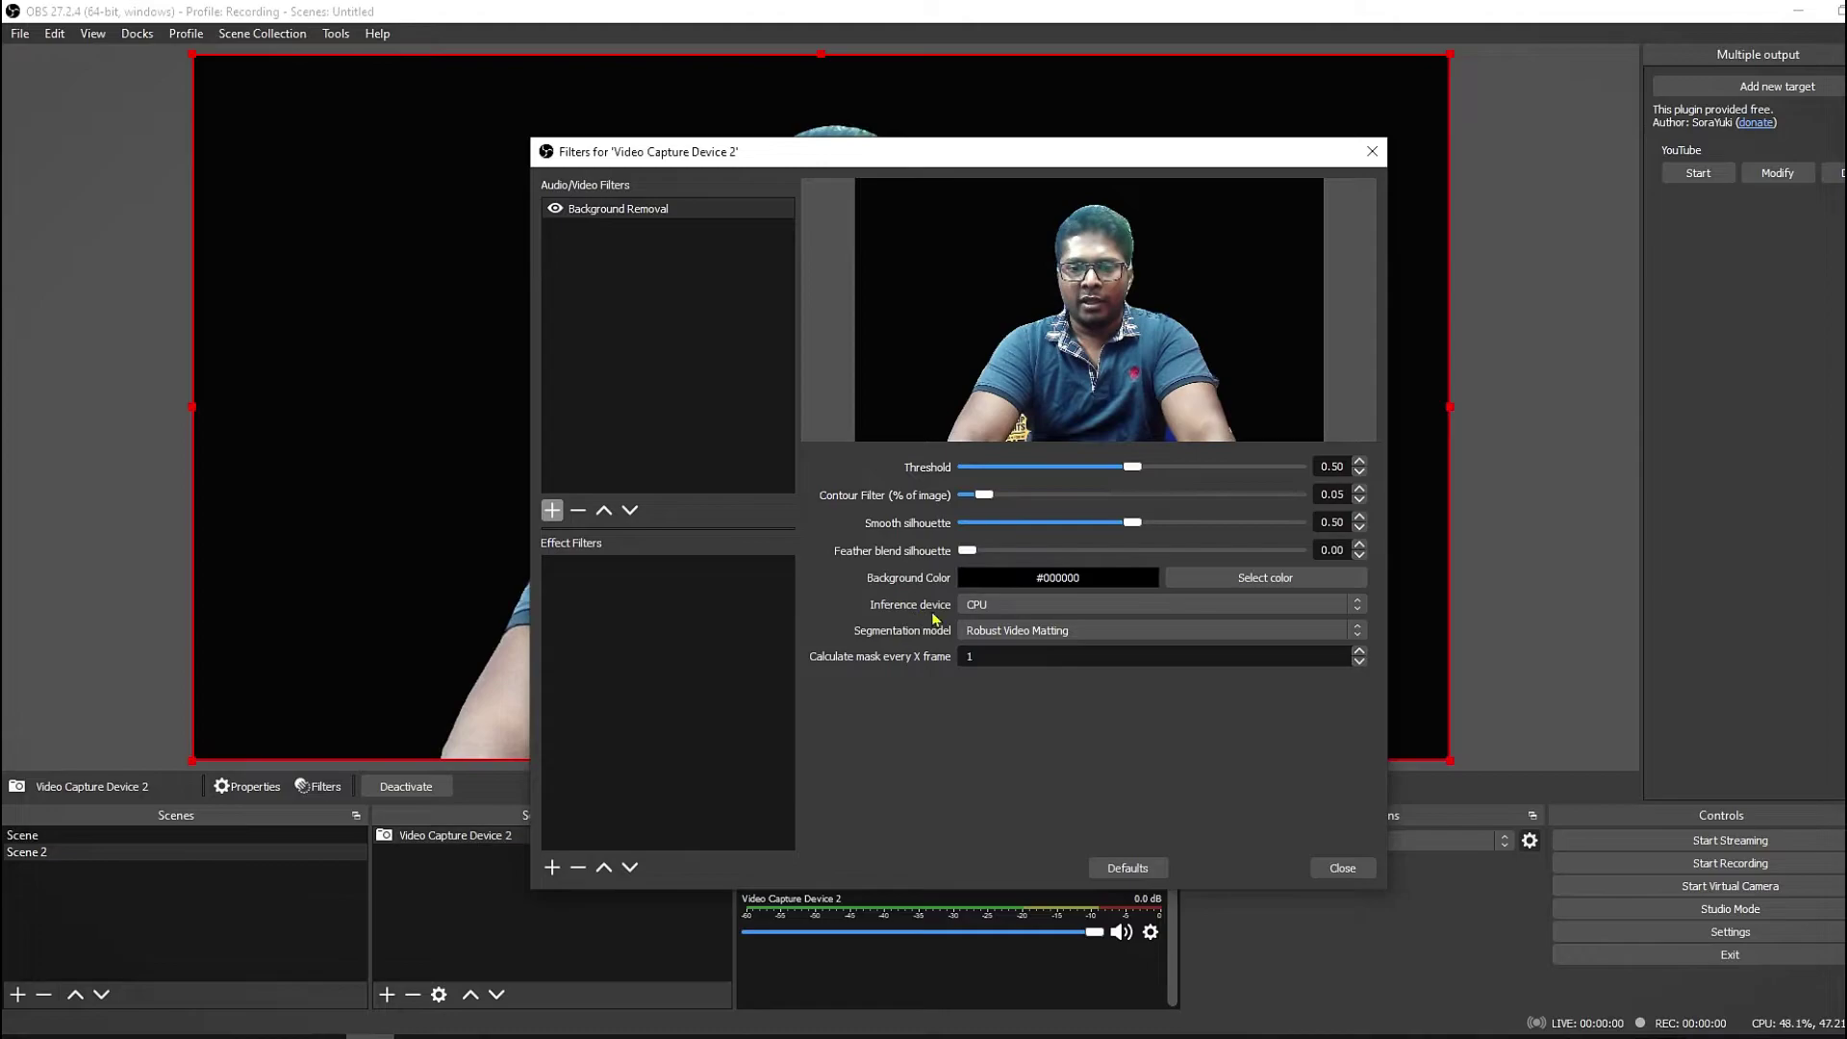
{"action": "left_click", "coordinate": [1000, 606]}
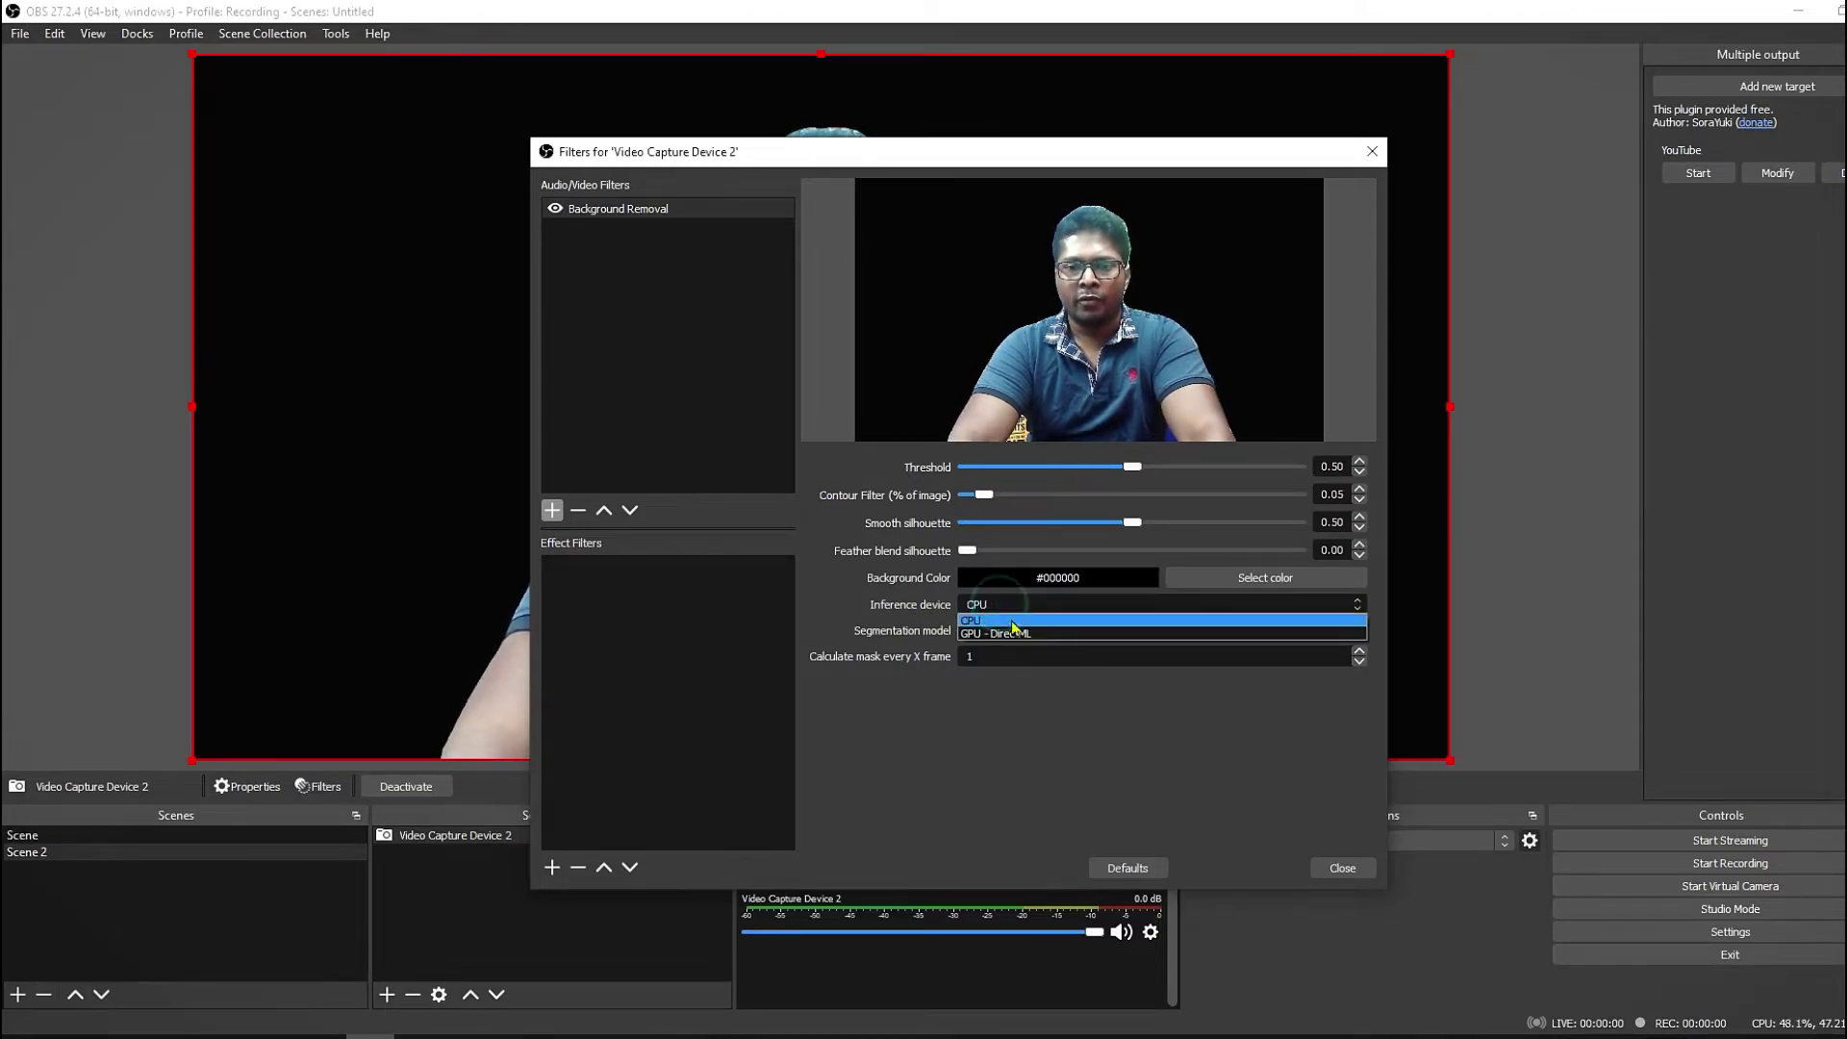
{"action": "left_click", "coordinate": [1112, 740]}
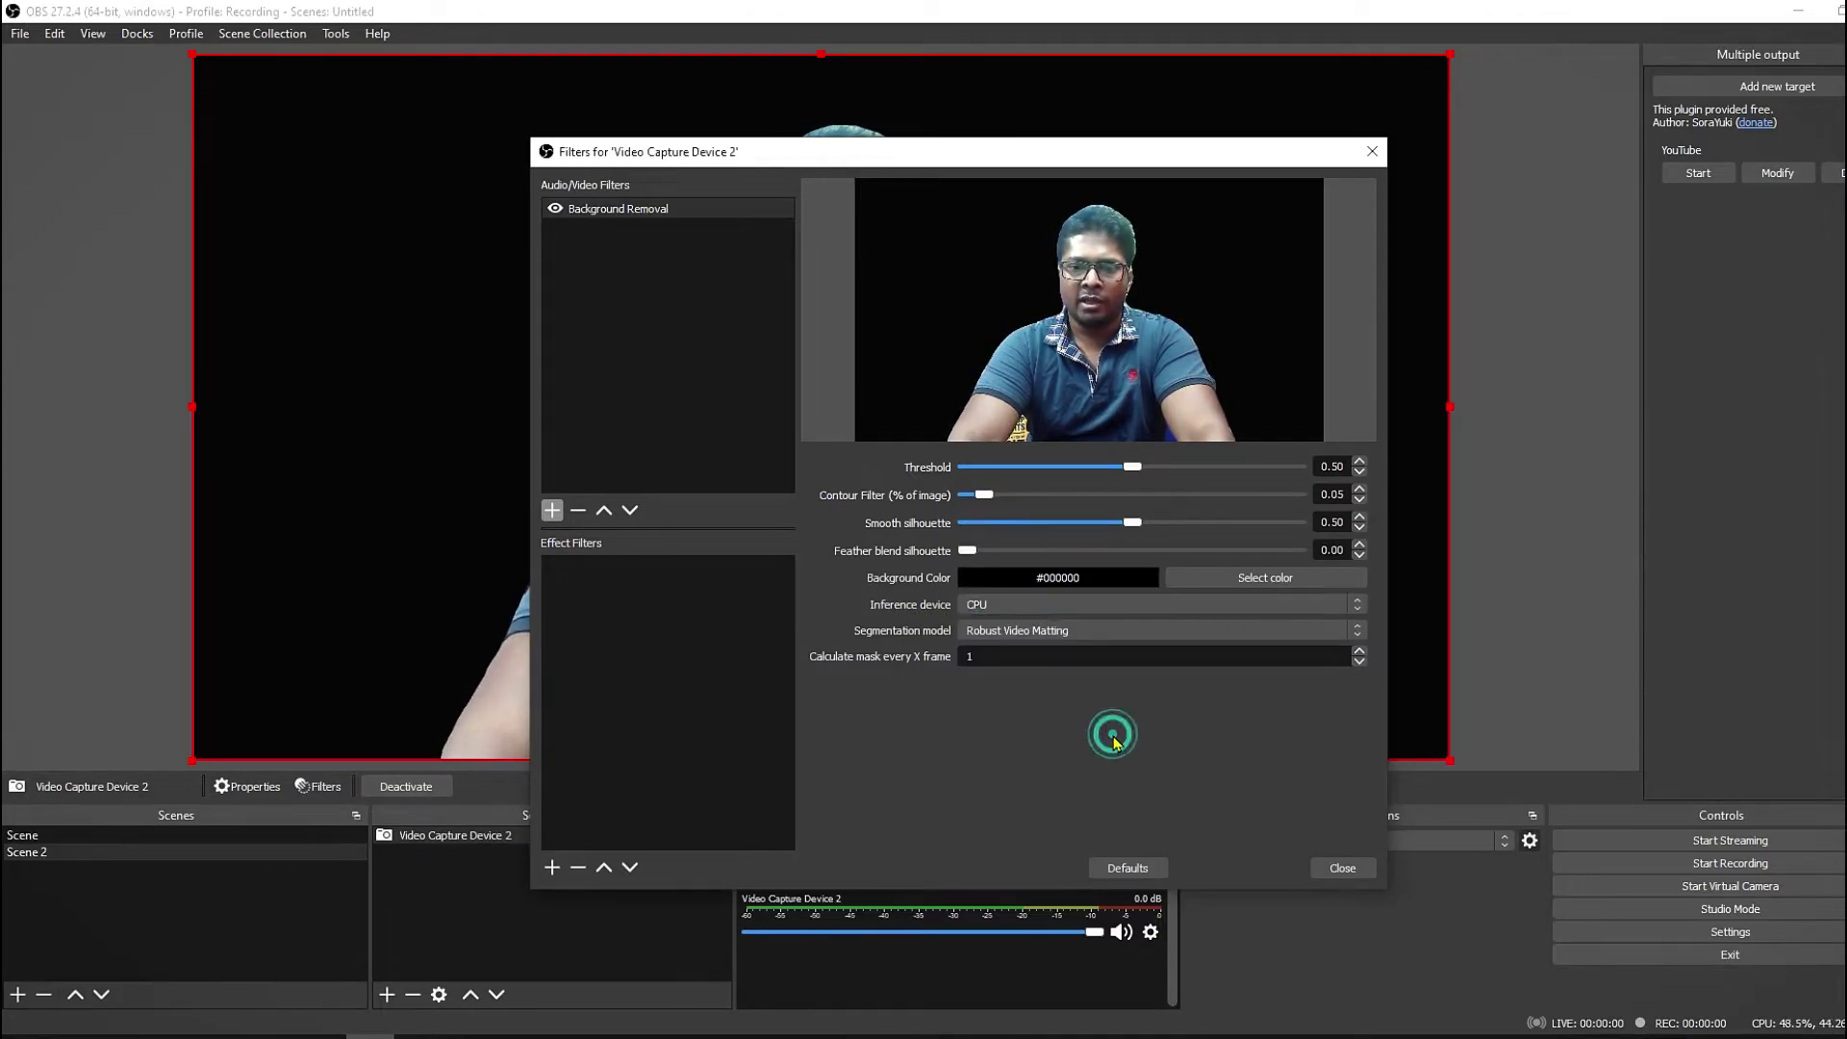
Step: Set the Background Removal fill colour to green #00ff00
{"action": "left_click", "coordinate": [1239, 577]}
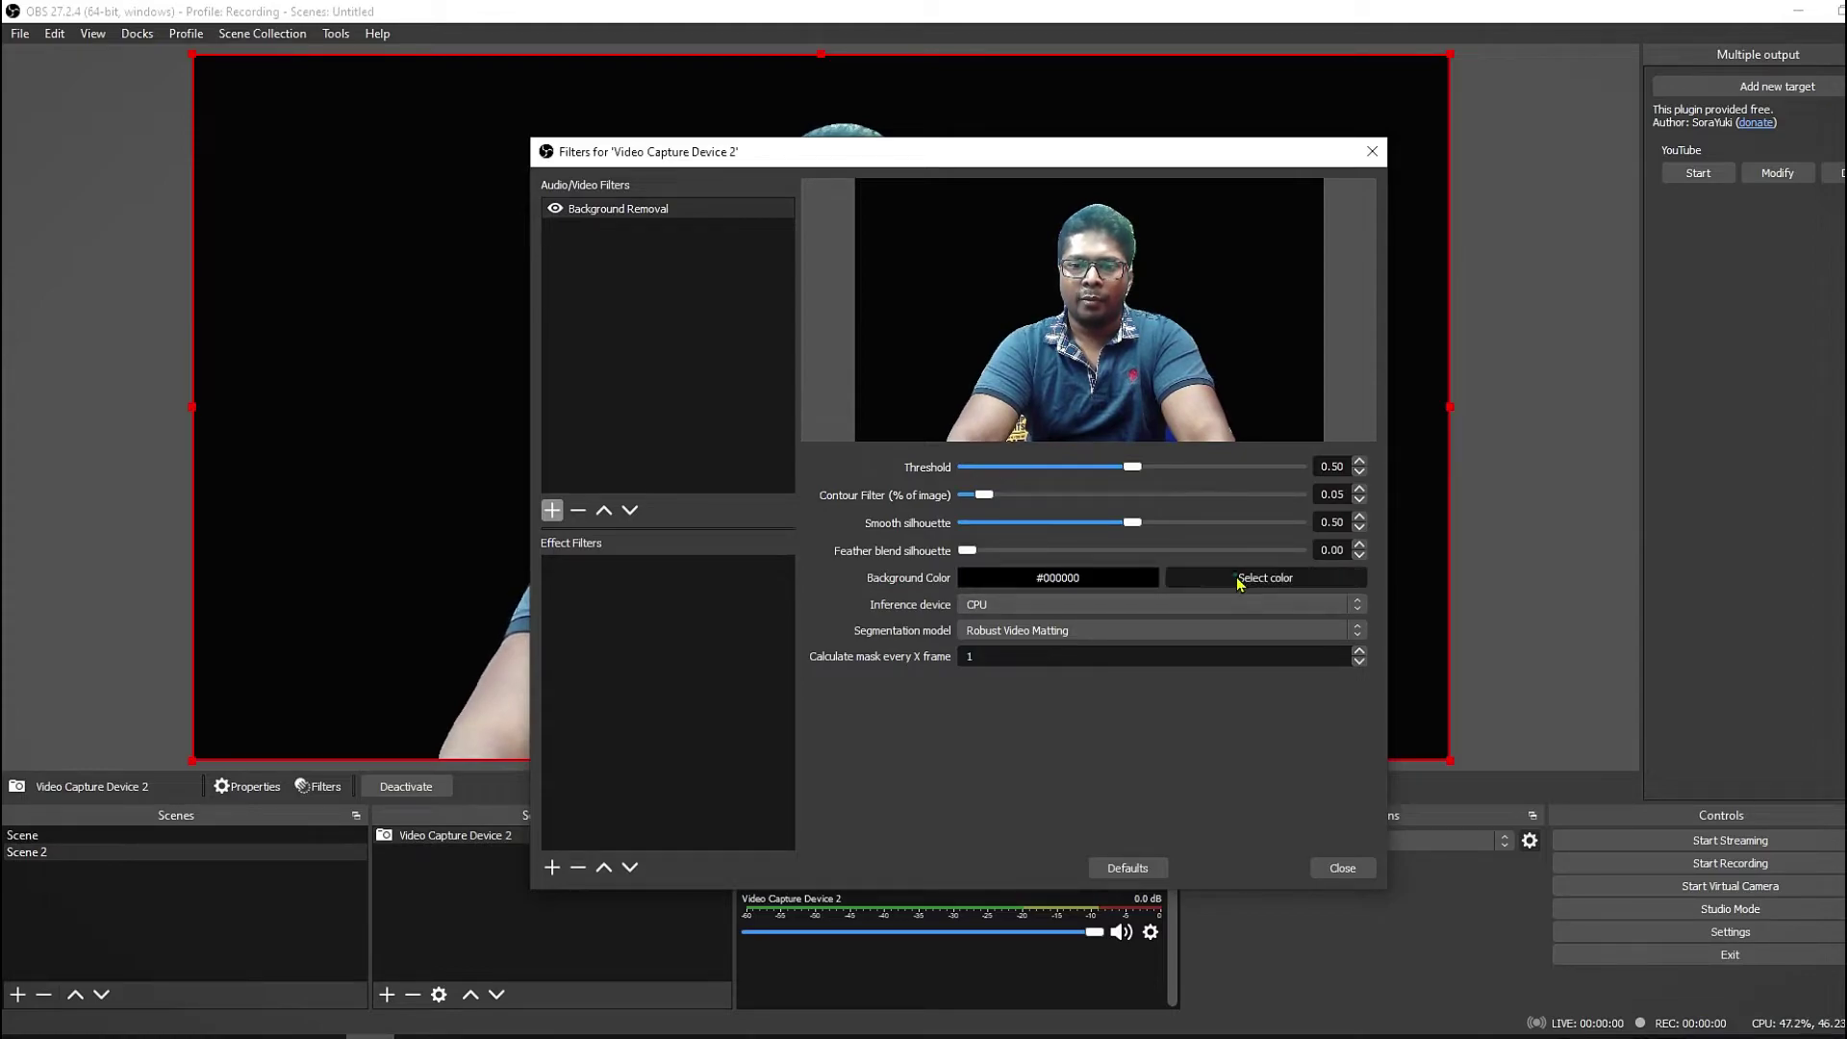
{"action": "left_click", "coordinate": [897, 374]}
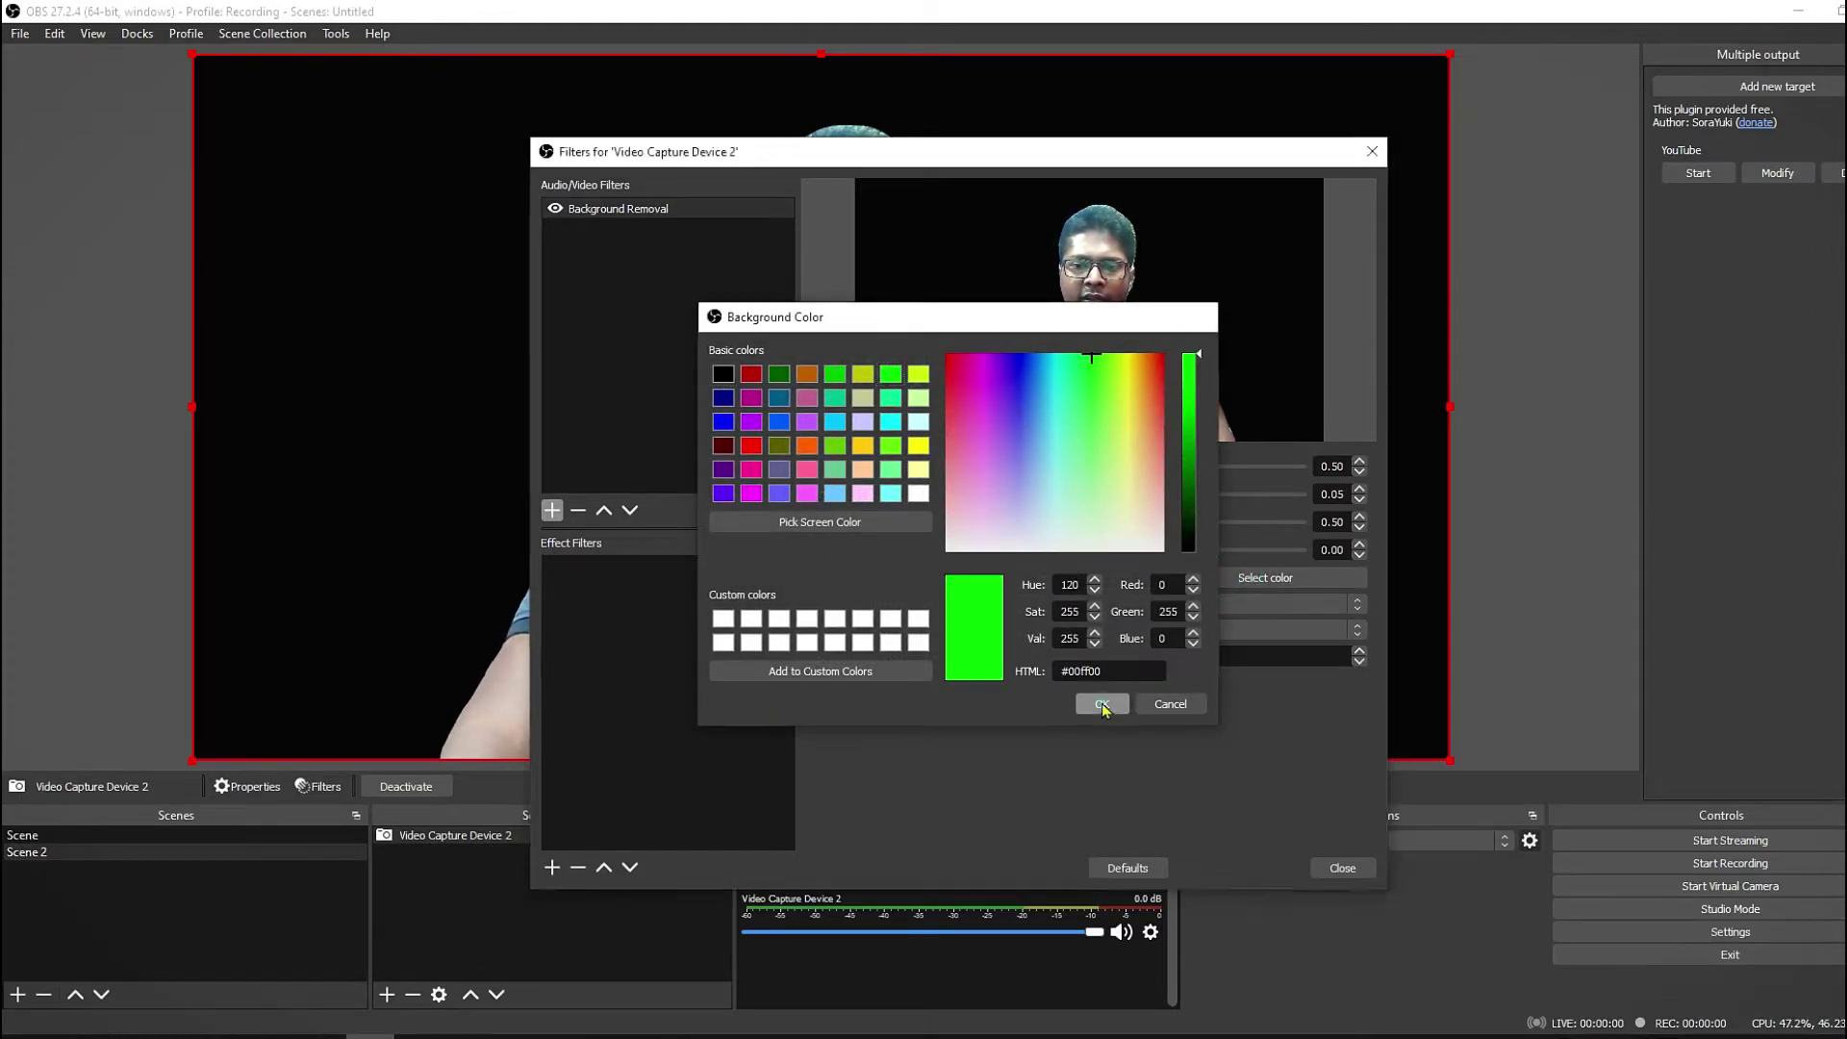
{"action": "left_click", "coordinate": [1102, 703]}
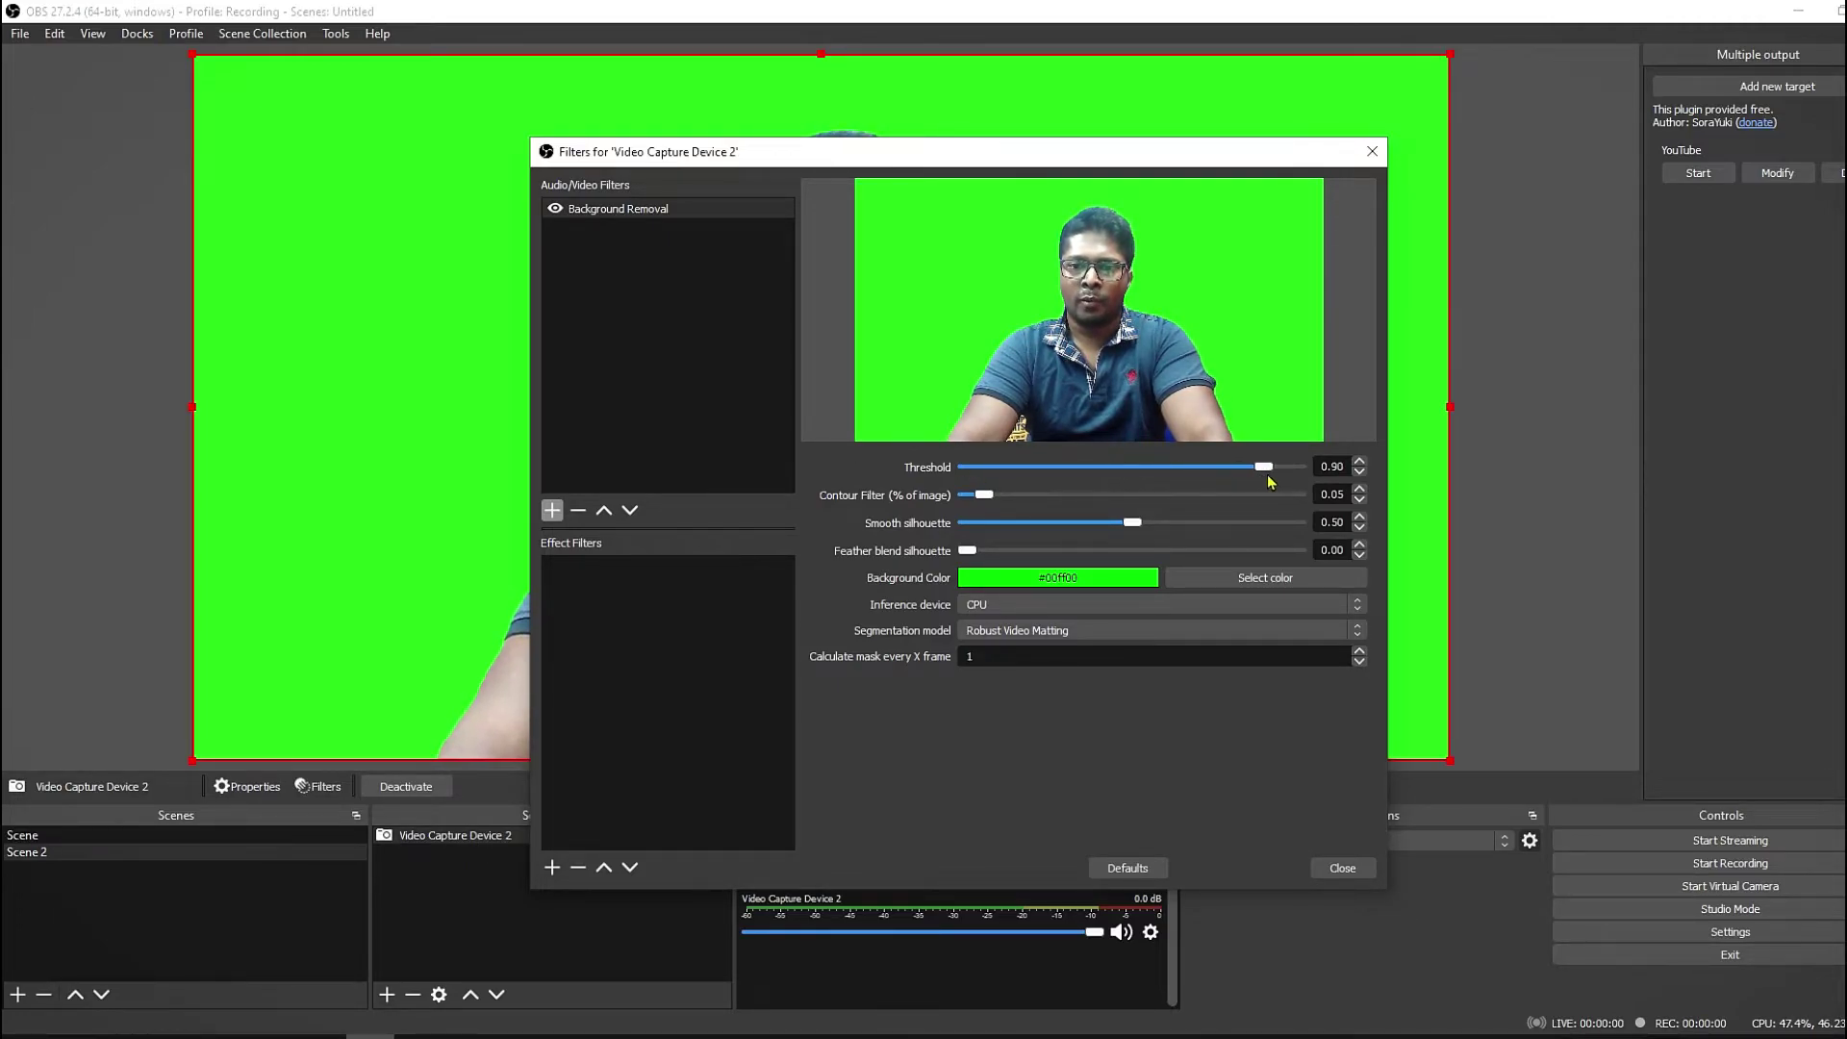
Step: Add a Chroma Key effect filter with the default name and close the Filters window
{"action": "left_click", "coordinate": [552, 867]}
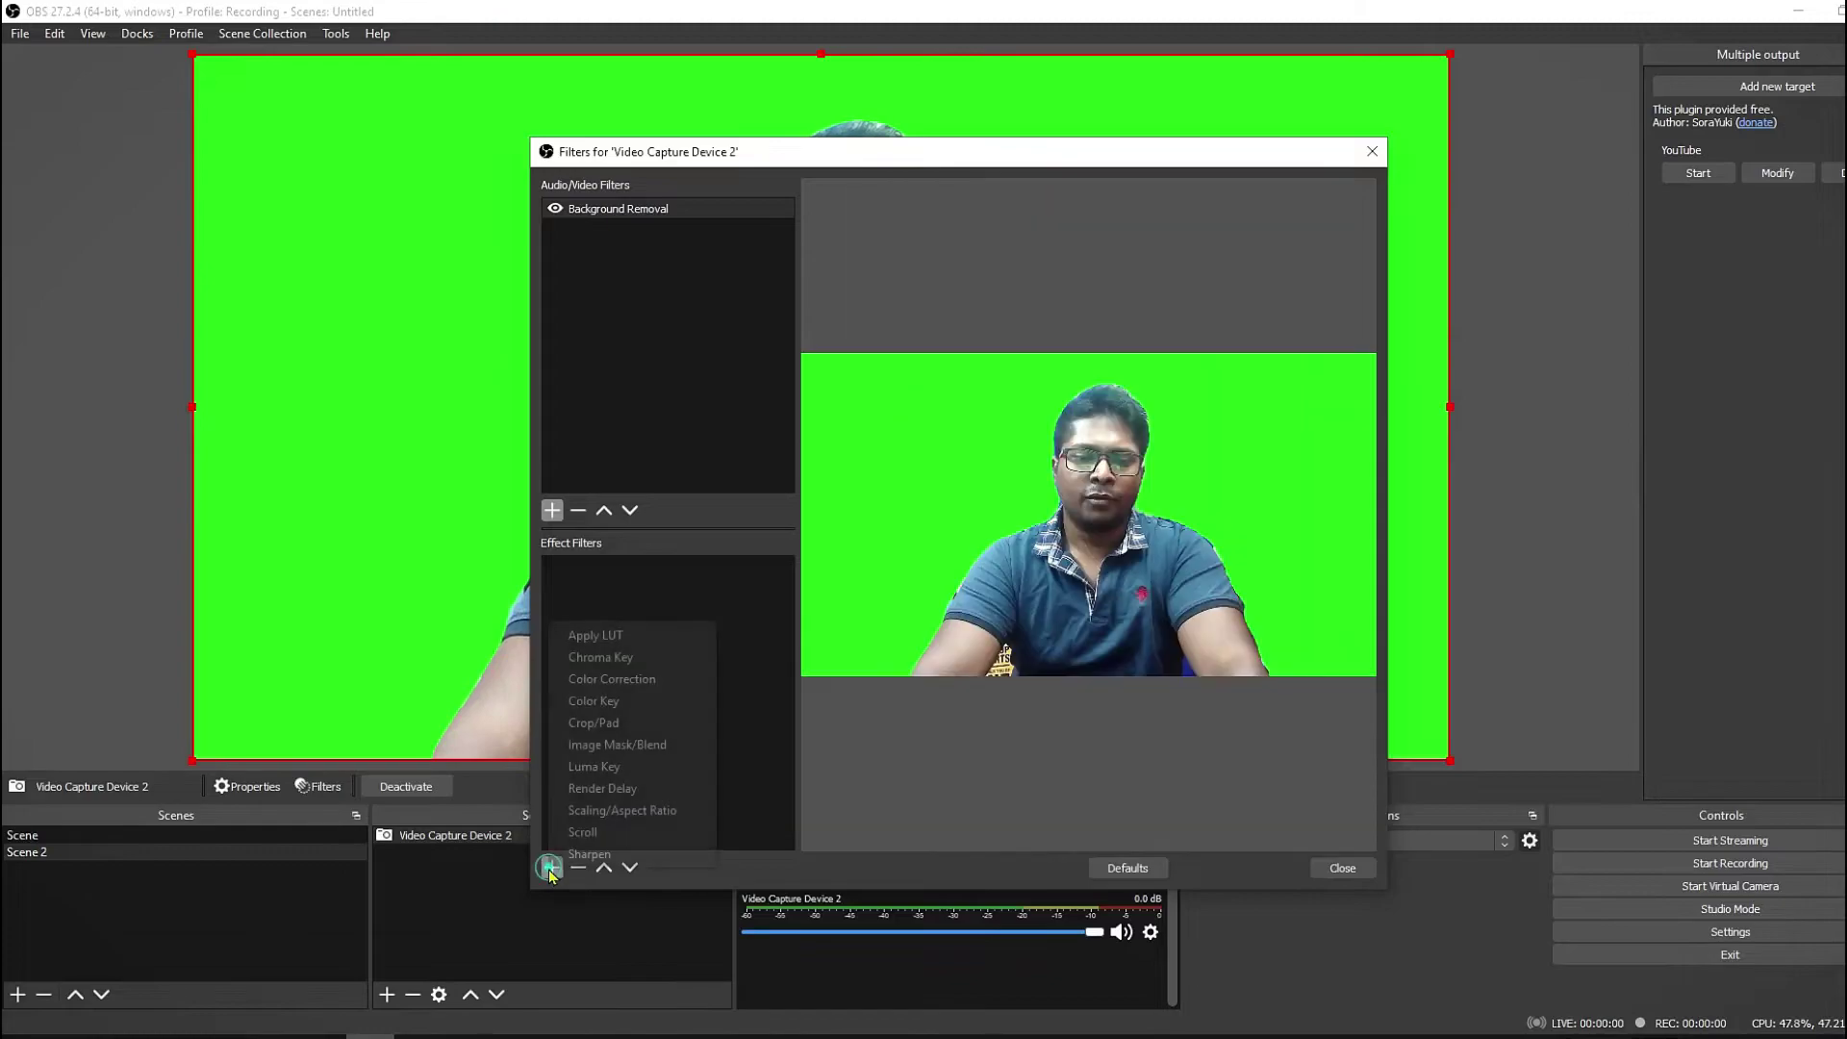
{"action": "left_click", "coordinate": [645, 657]}
{"action": "left_click", "coordinate": [905, 560]}
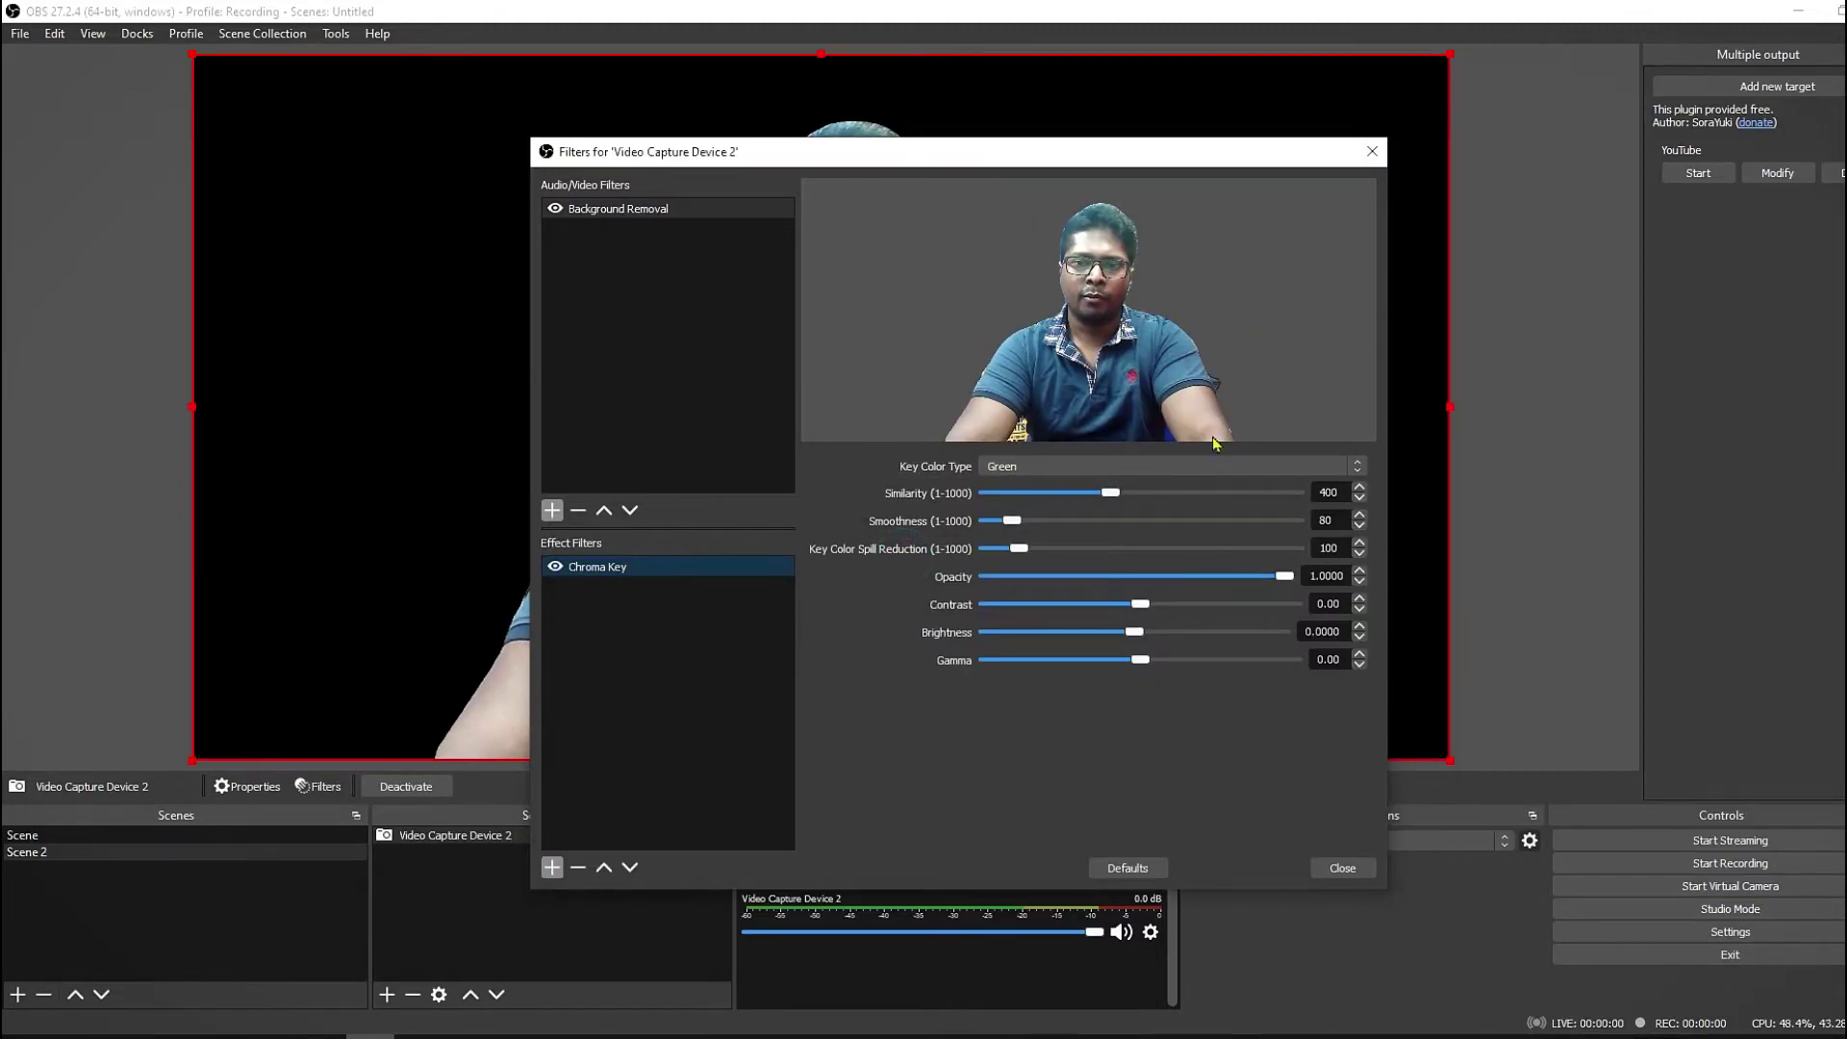
{"action": "left_click", "coordinate": [1342, 868]}
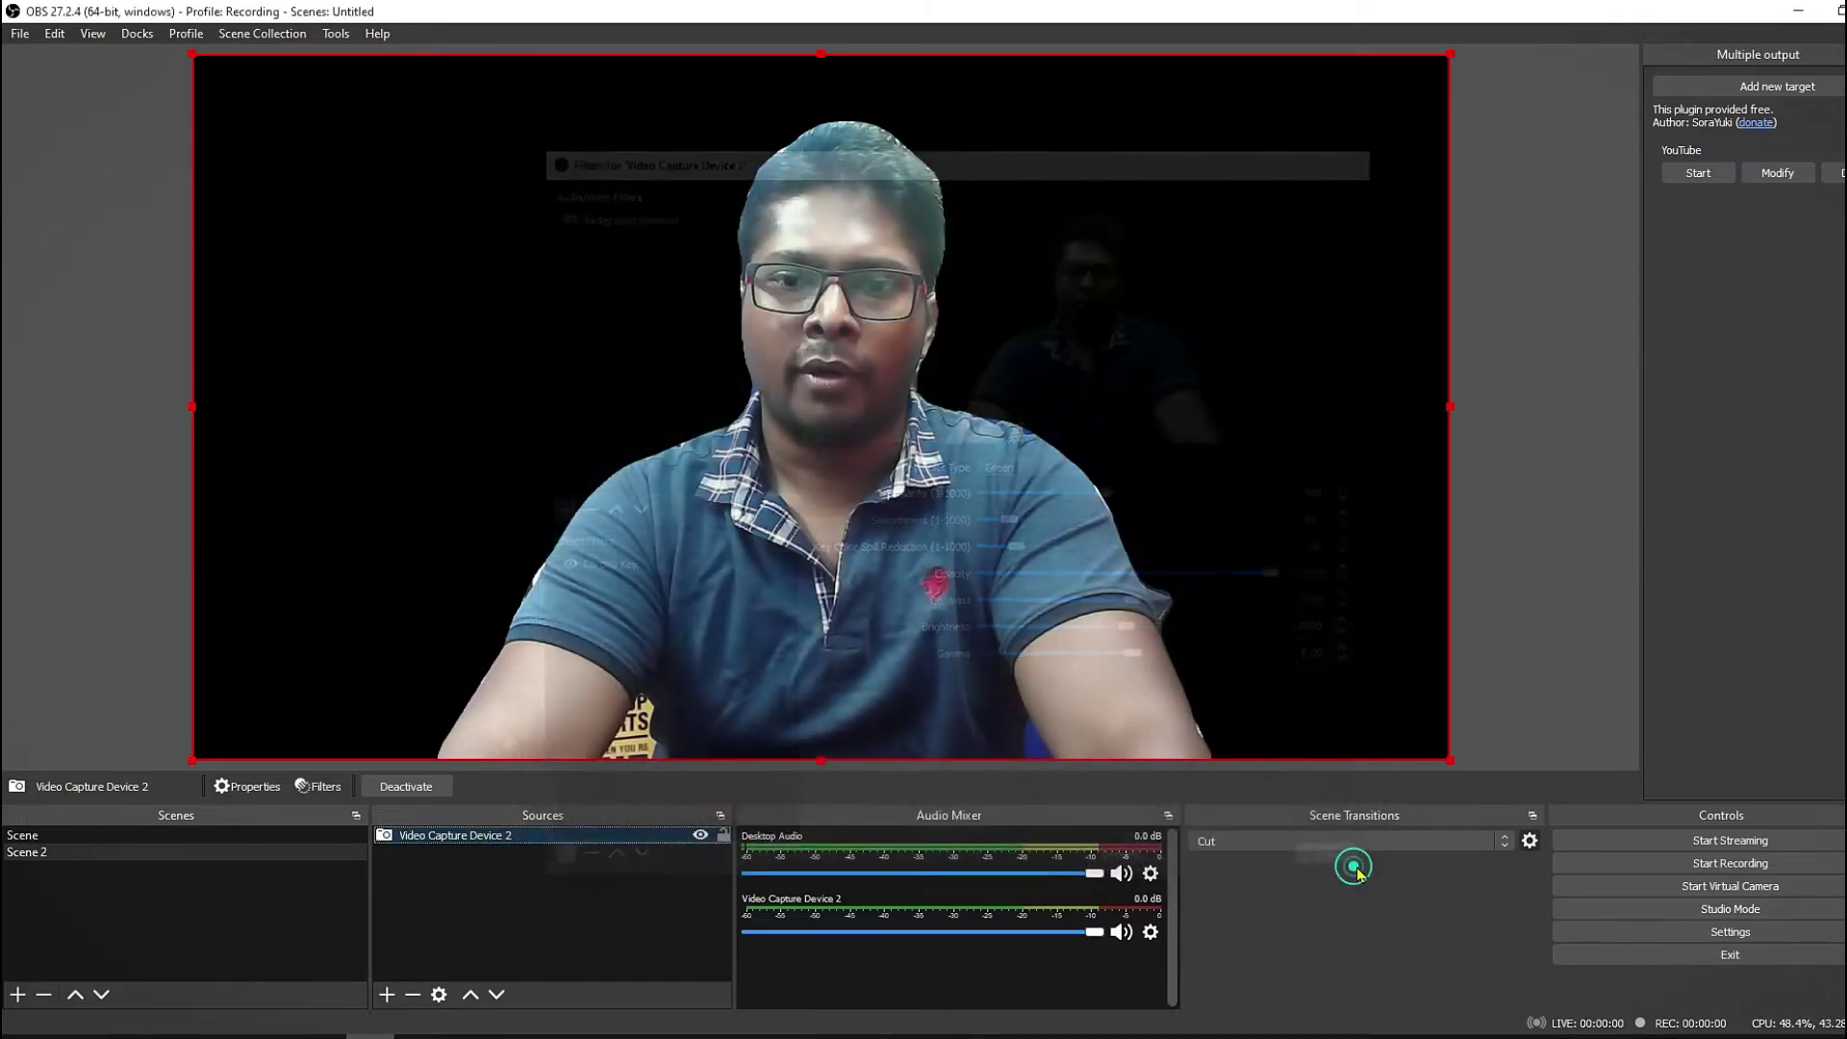
Step: Add a new VLC Video Source with the default name
{"action": "left_click", "coordinate": [388, 994]}
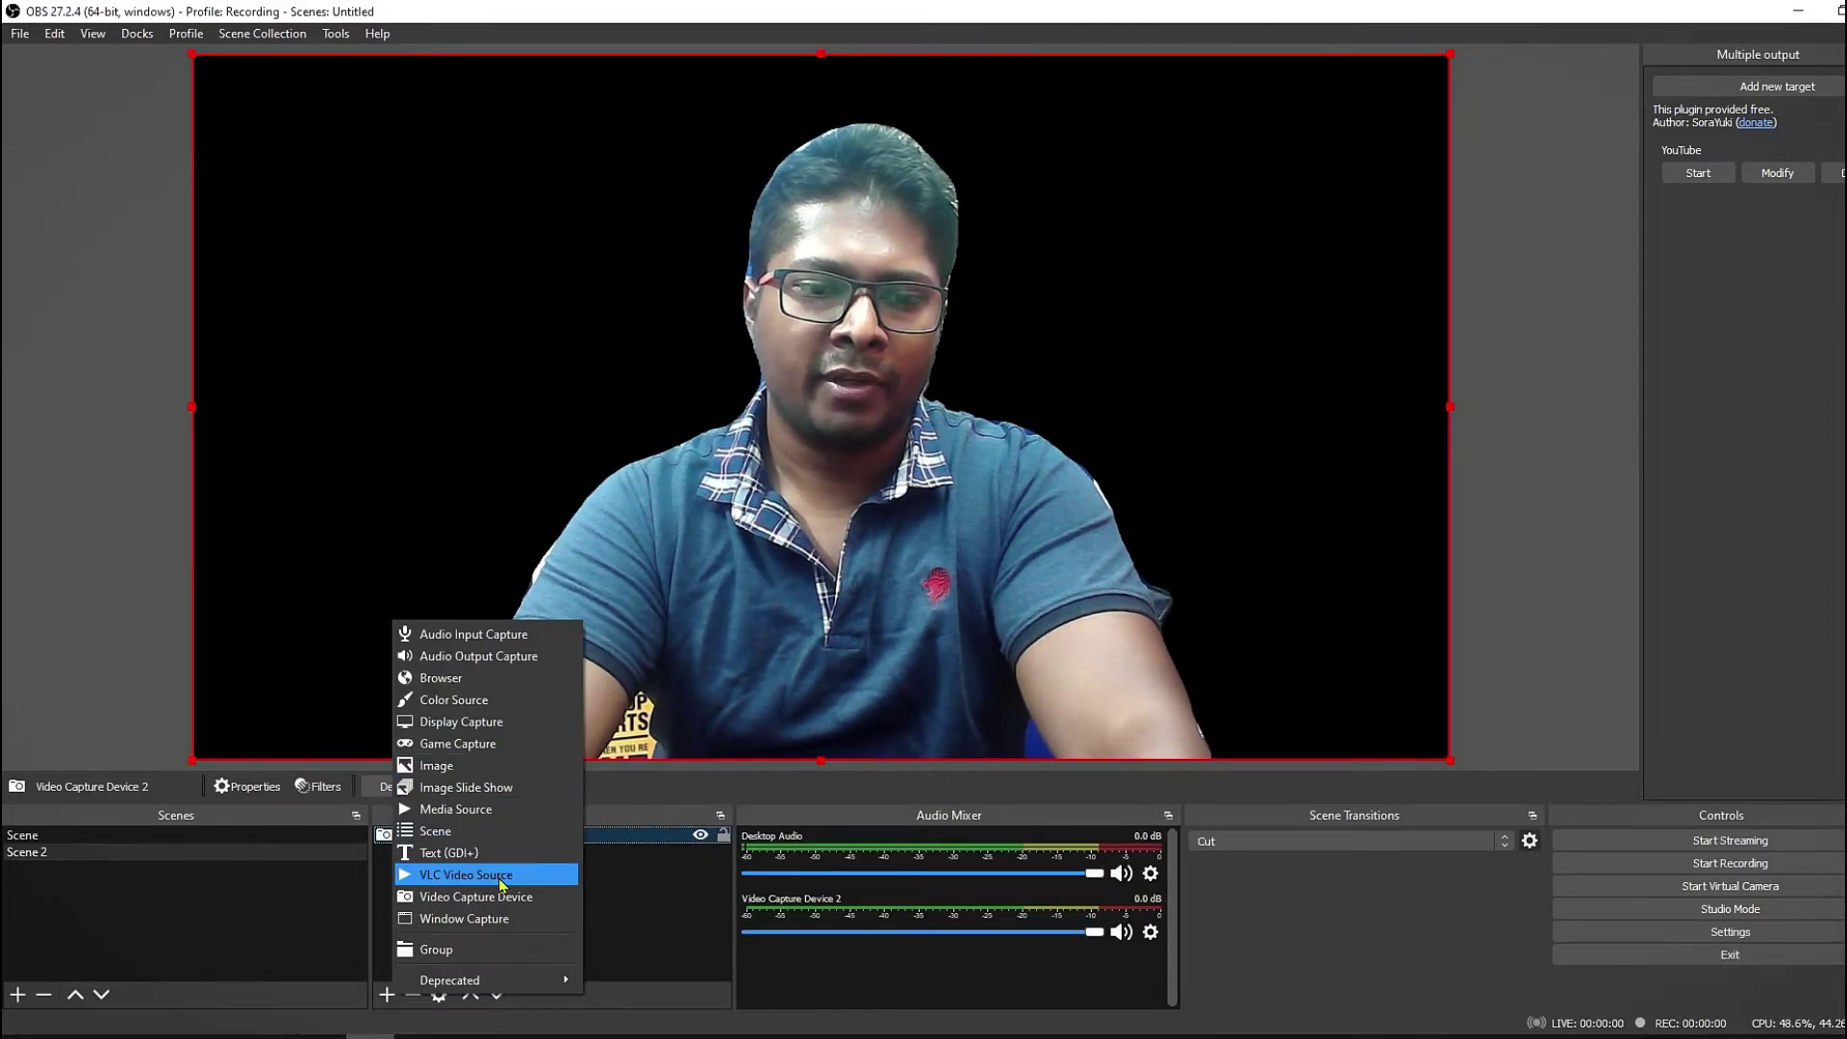
{"action": "left_click", "coordinate": [465, 875]}
{"action": "left_click", "coordinate": [1016, 663]}
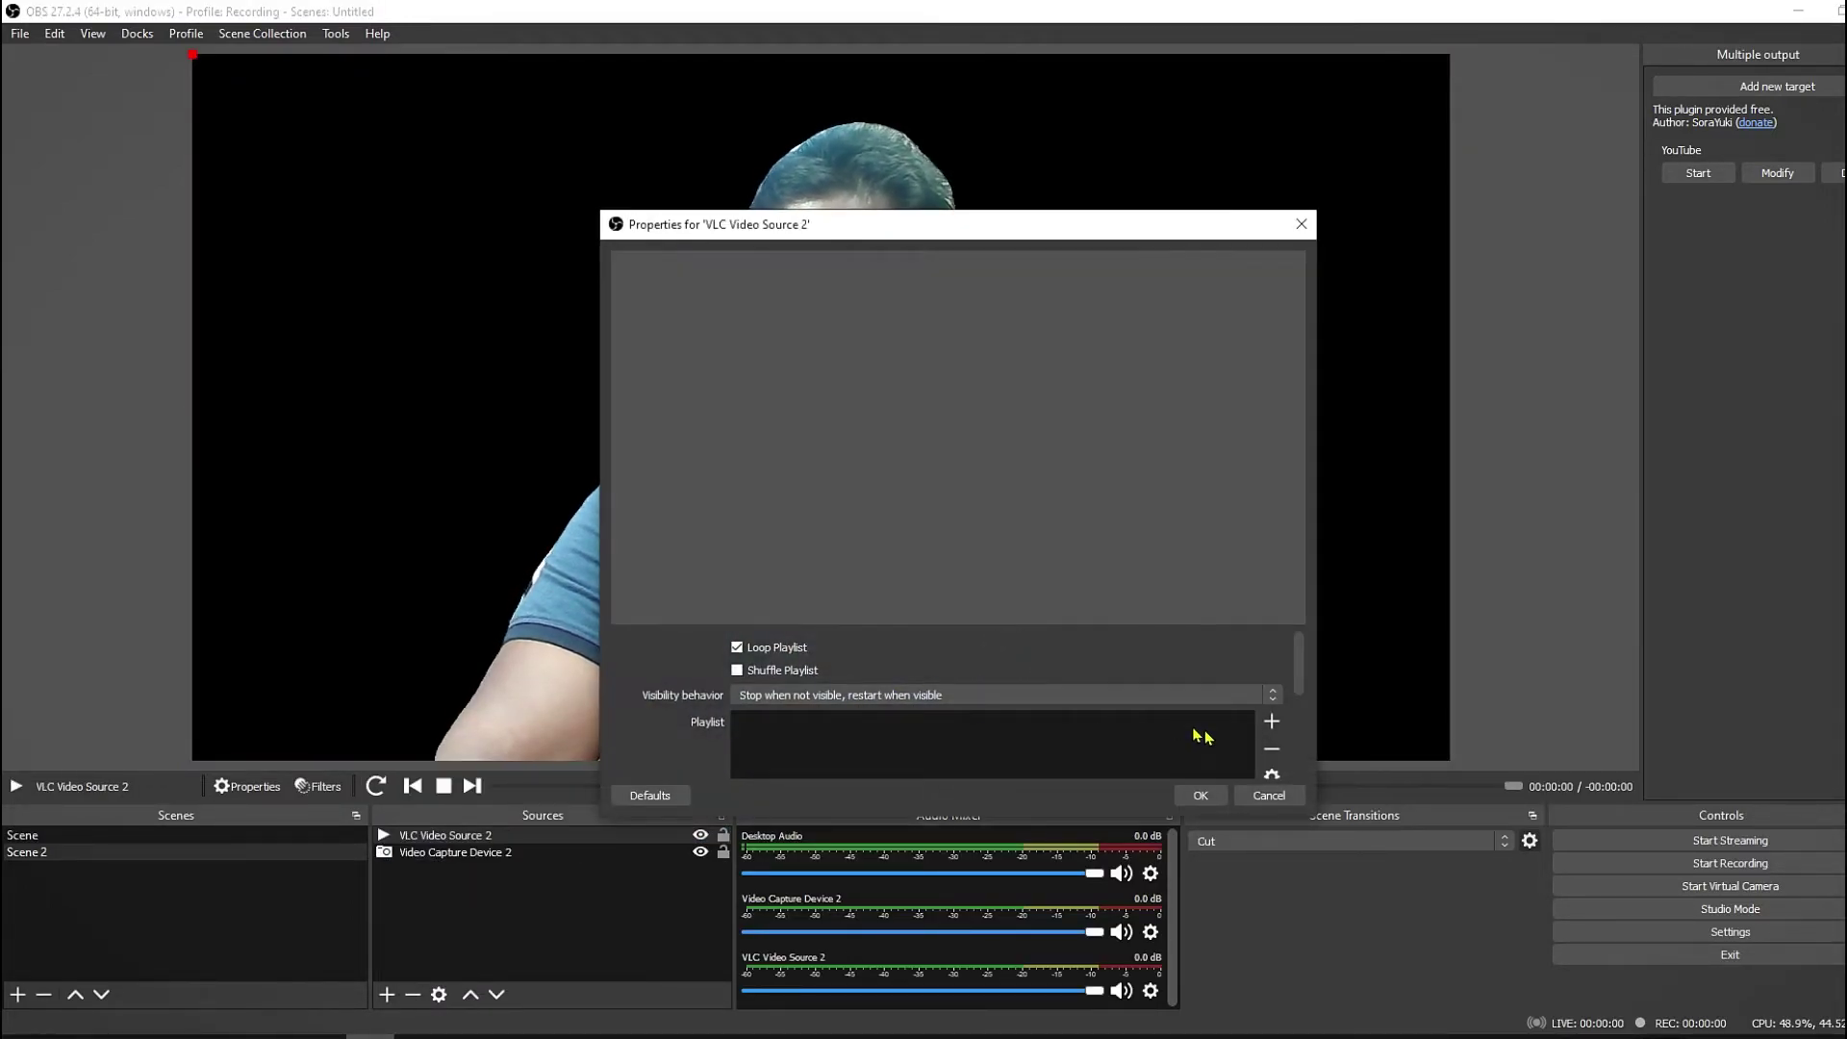
Step: Add Corridor - 56481.mp4 from Downloads to the VLC source's playlist
{"action": "left_click", "coordinate": [1270, 722]}
{"action": "left_click", "coordinate": [1310, 736]}
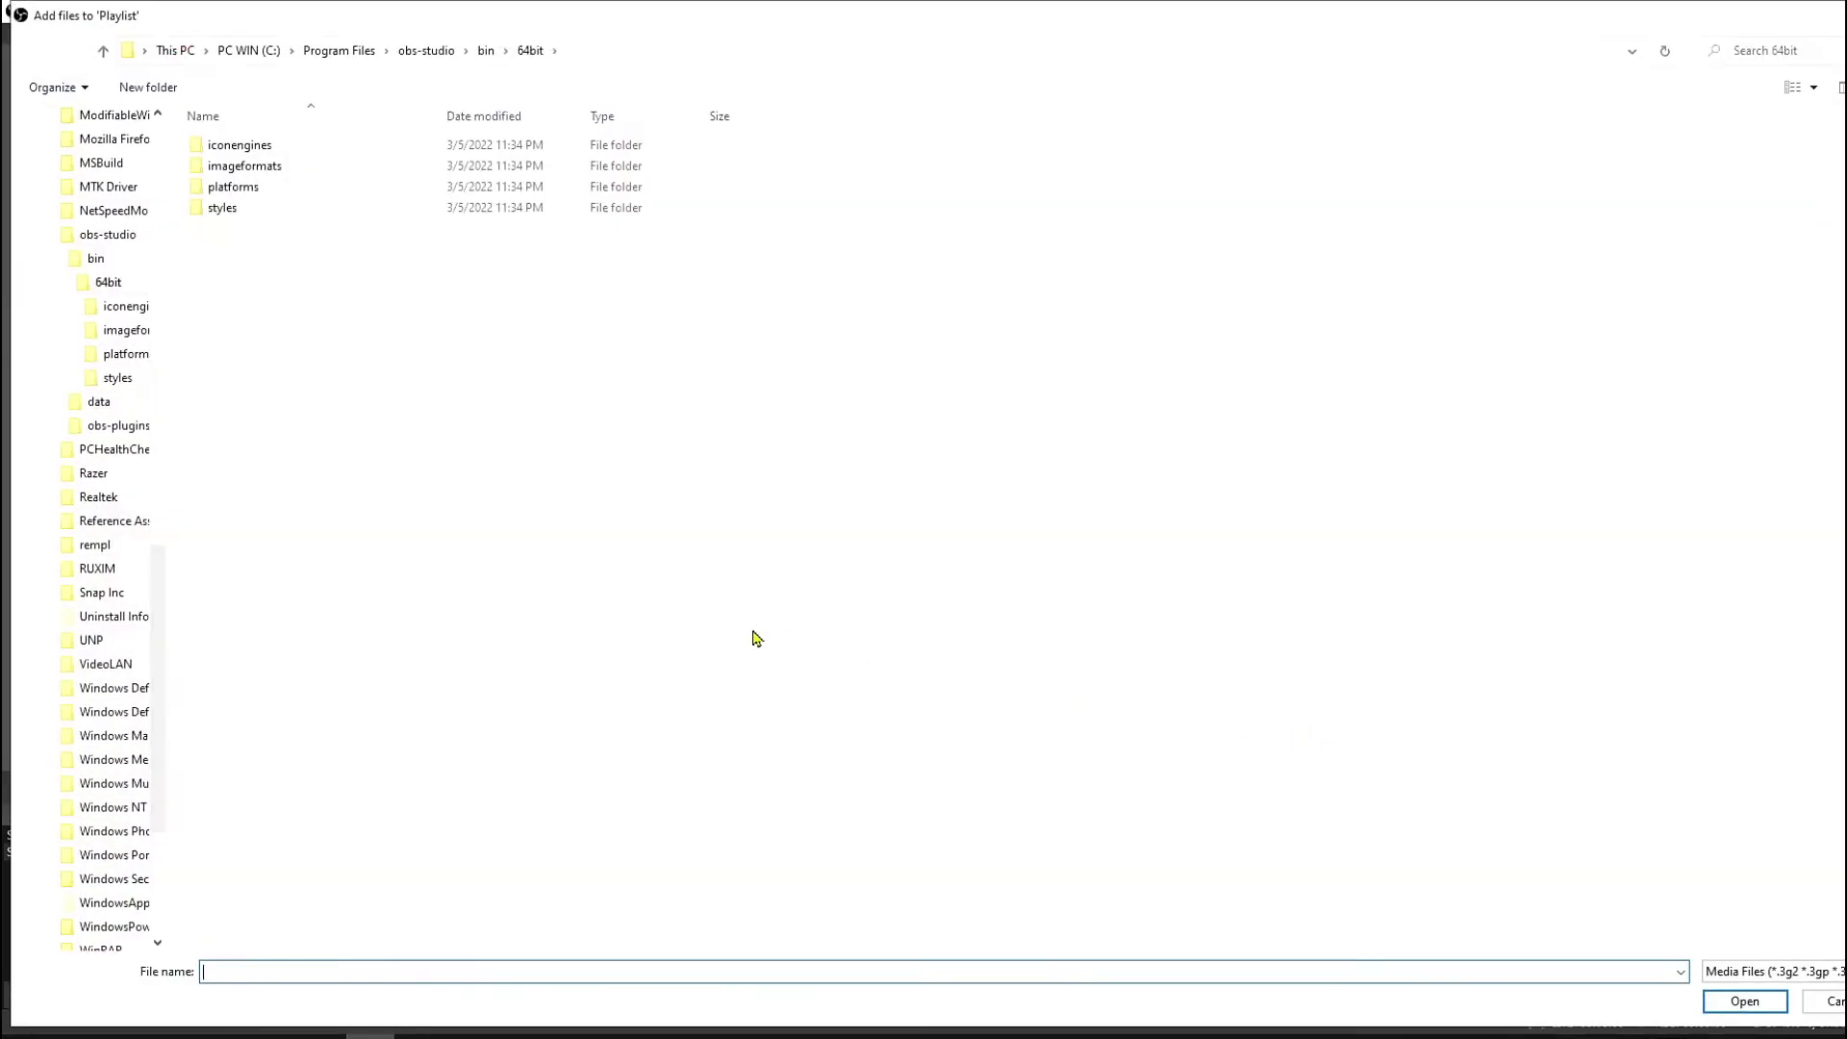
{"action": "left_click_drag", "start_coordinate": [170, 644], "coordinate": [168, 217]}
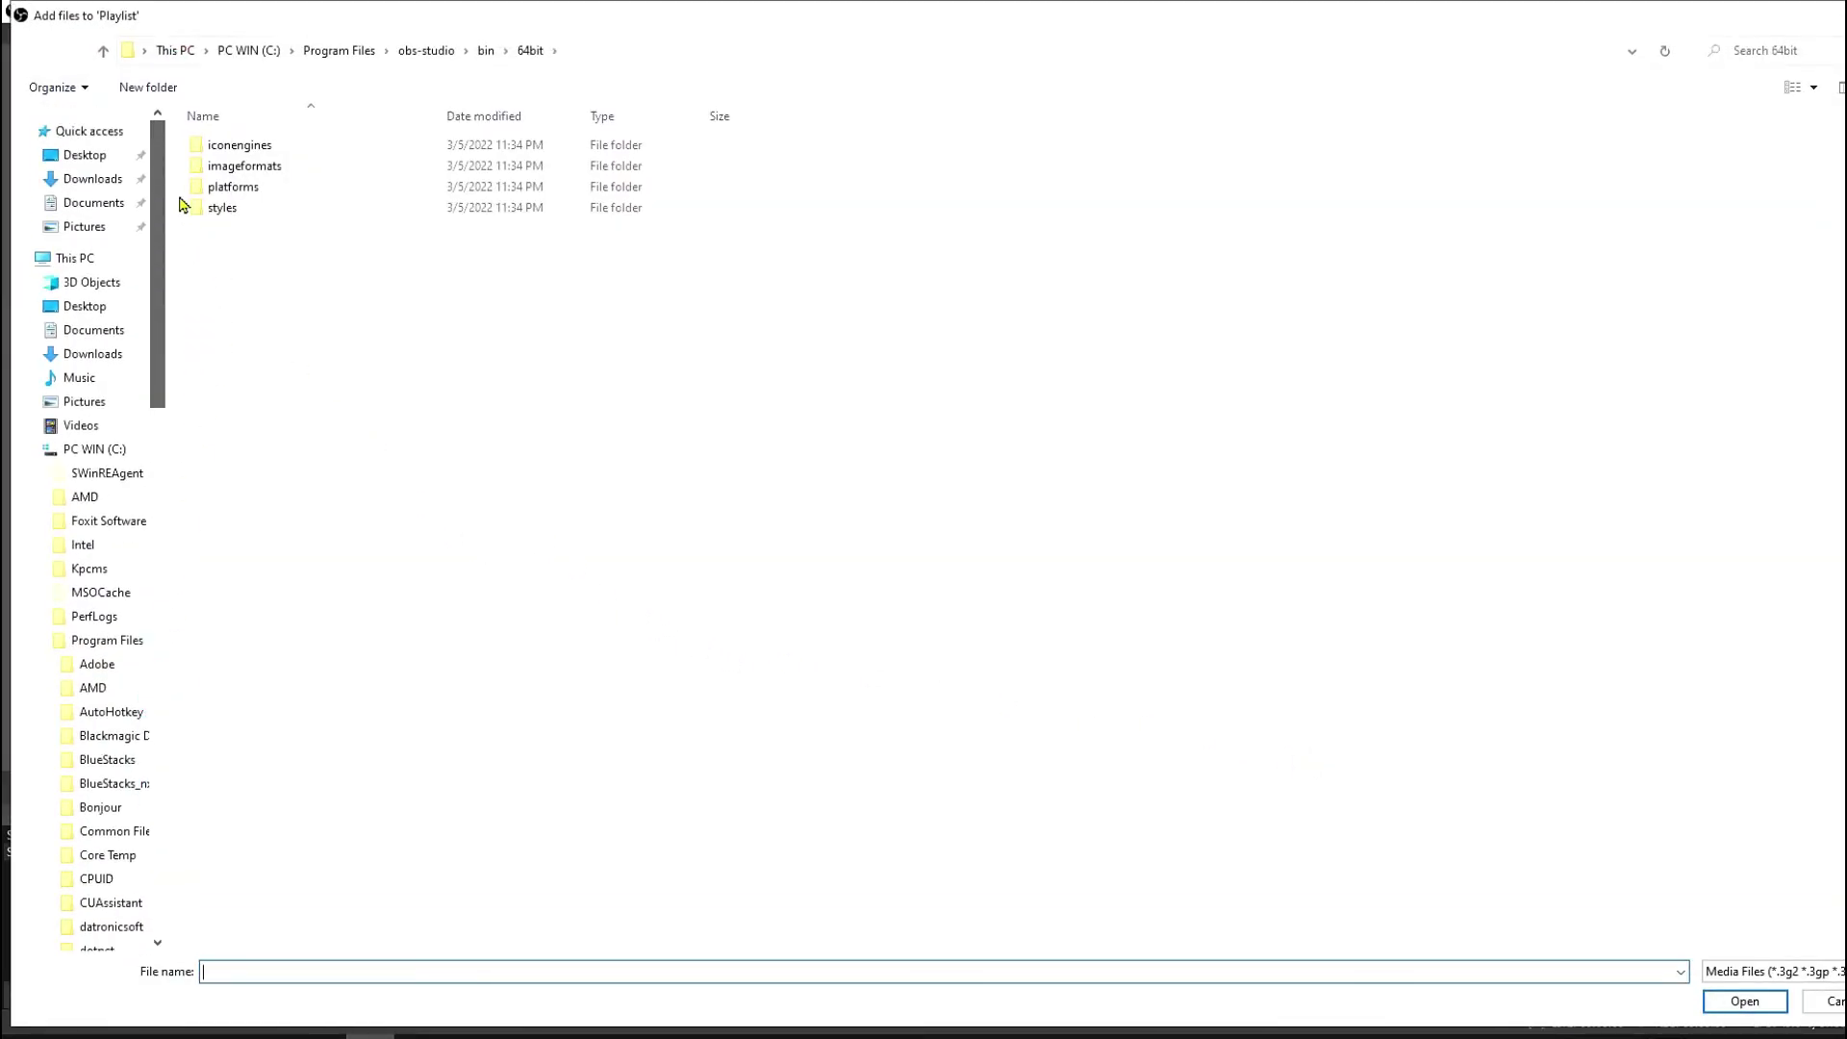
{"action": "left_click", "coordinate": [96, 181]}
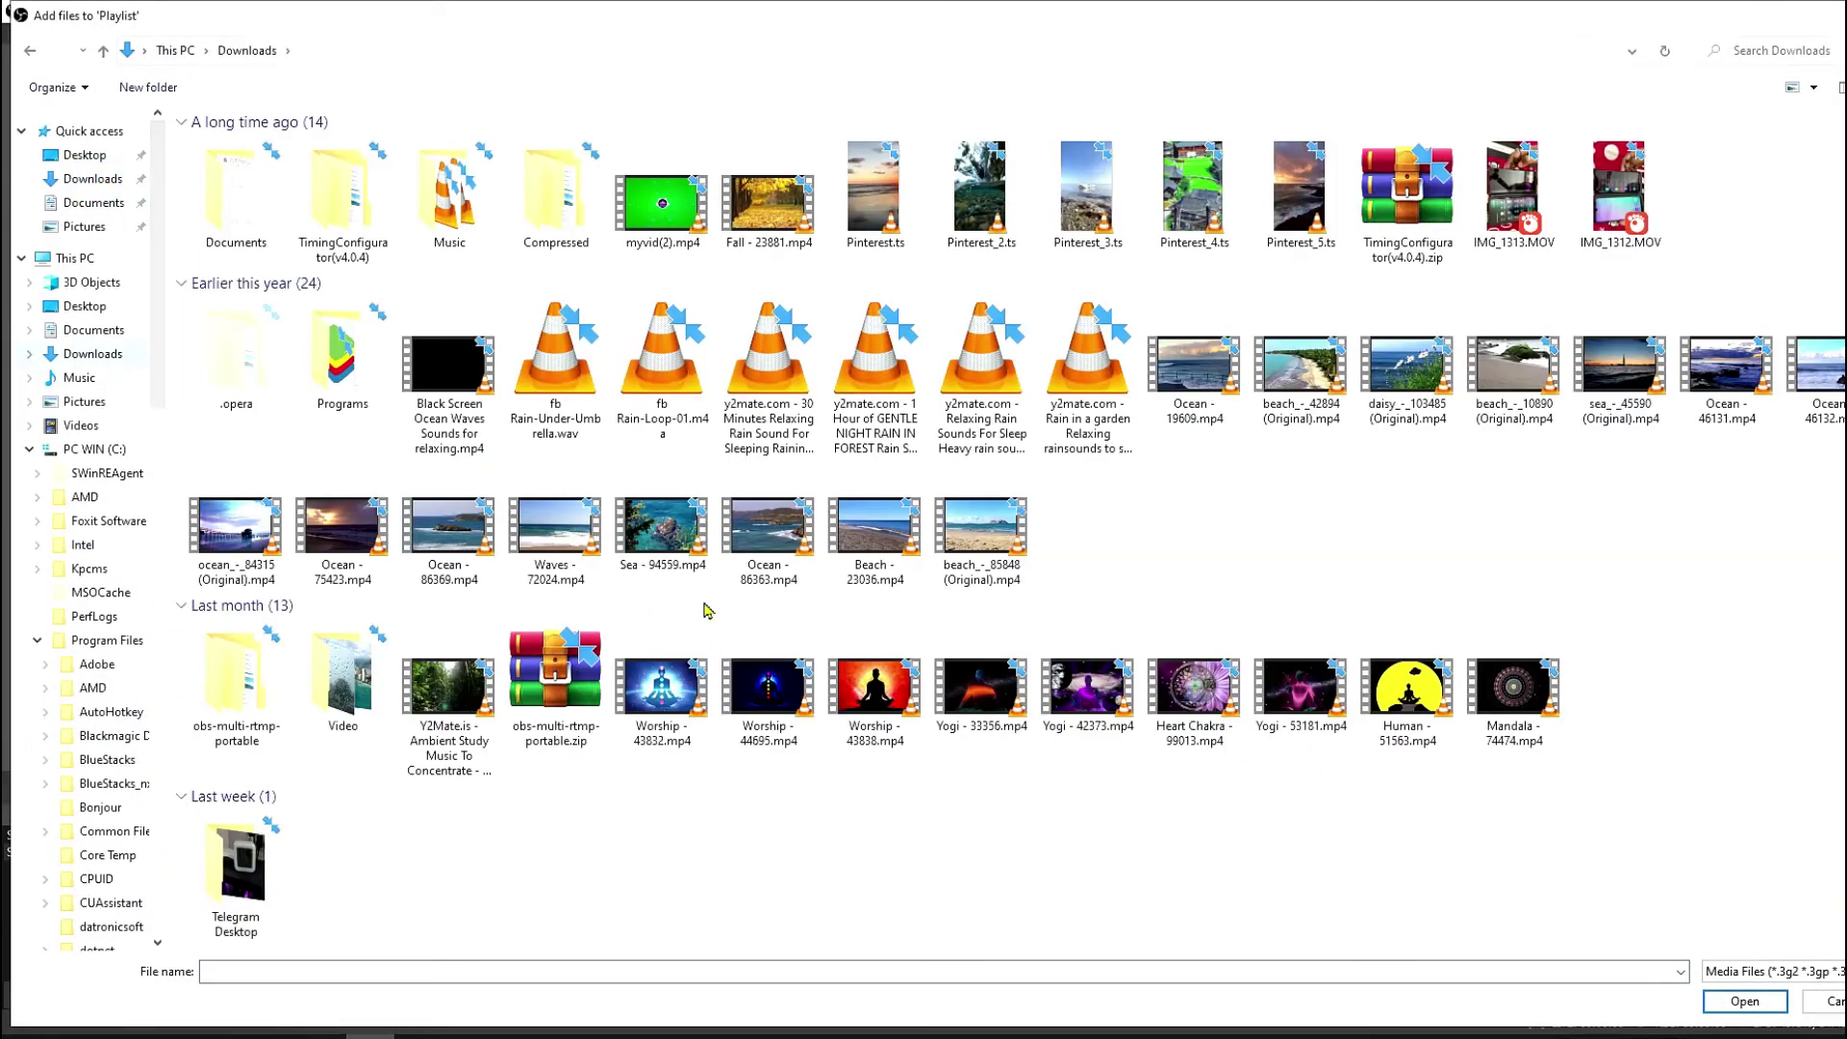
{"action": "left_click", "coordinate": [1754, 1007]}
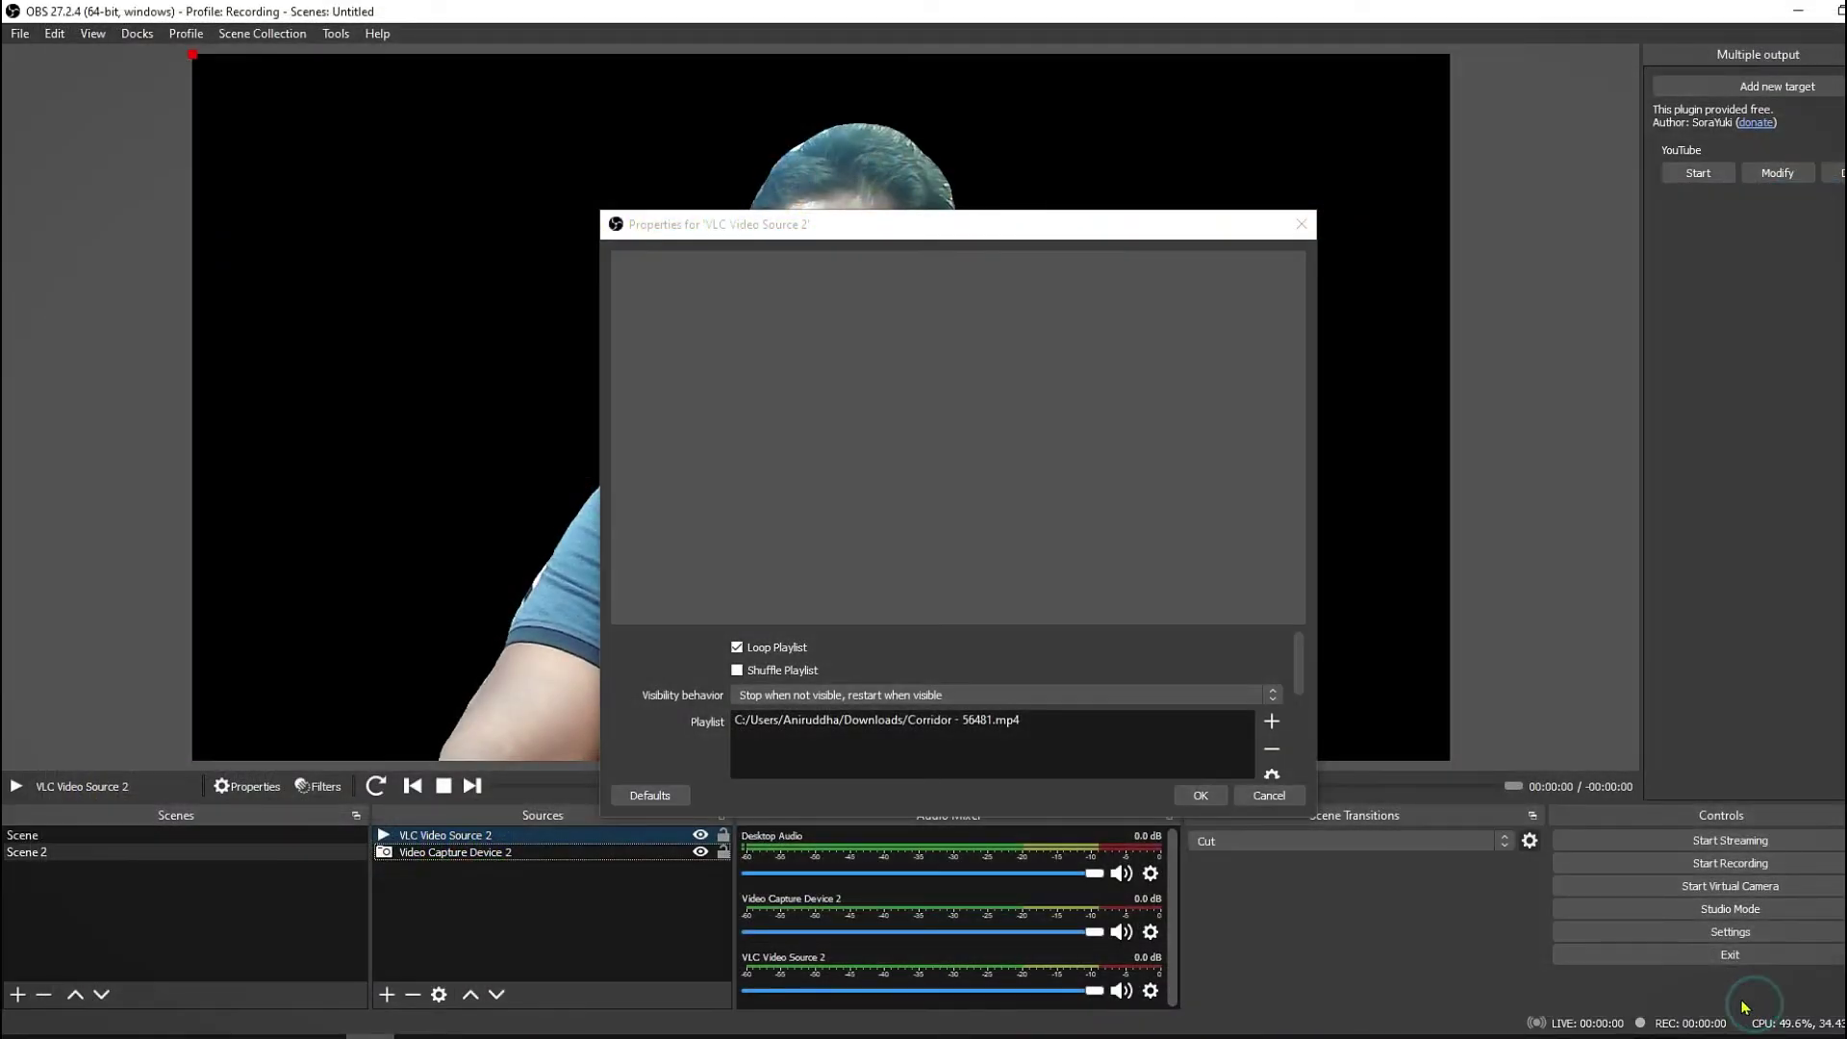
Step: Confirm the VLC source settings and move Video Capture Device 2 above VLC Video Source 2
{"action": "left_click", "coordinate": [1203, 796]}
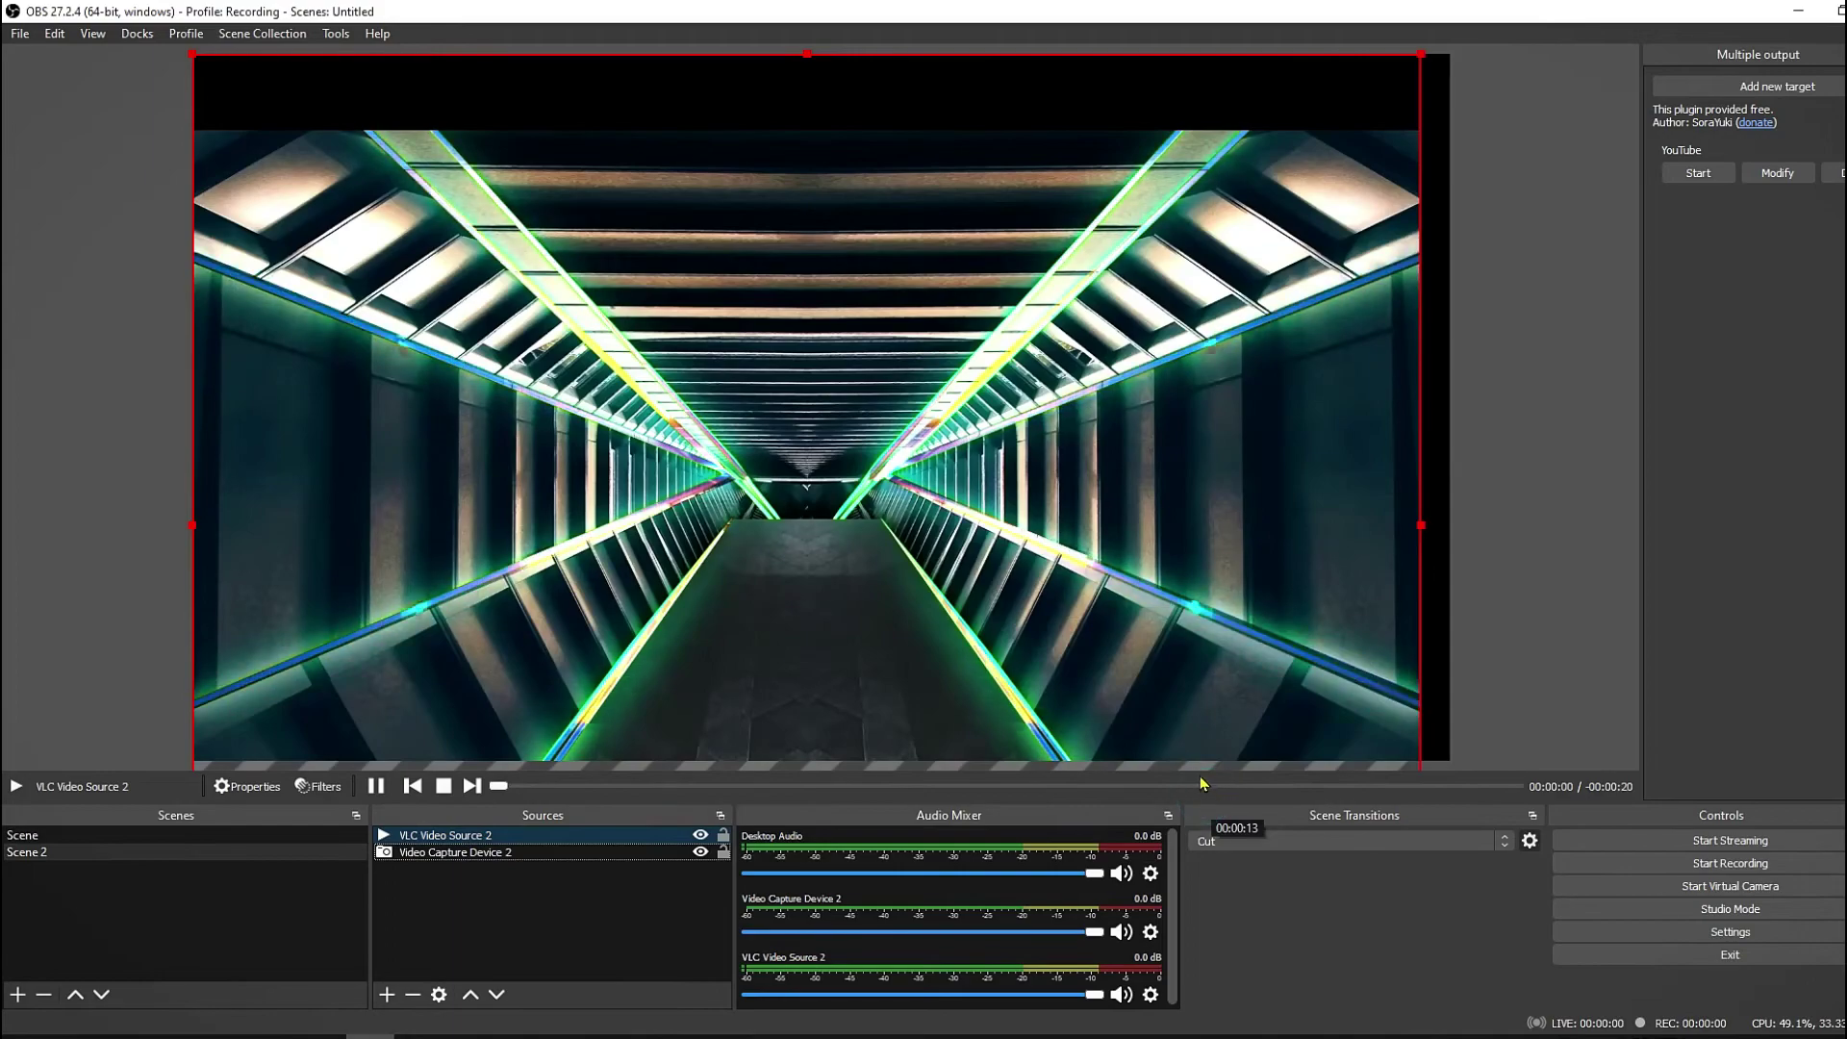
{"action": "left_click", "coordinate": [489, 850]}
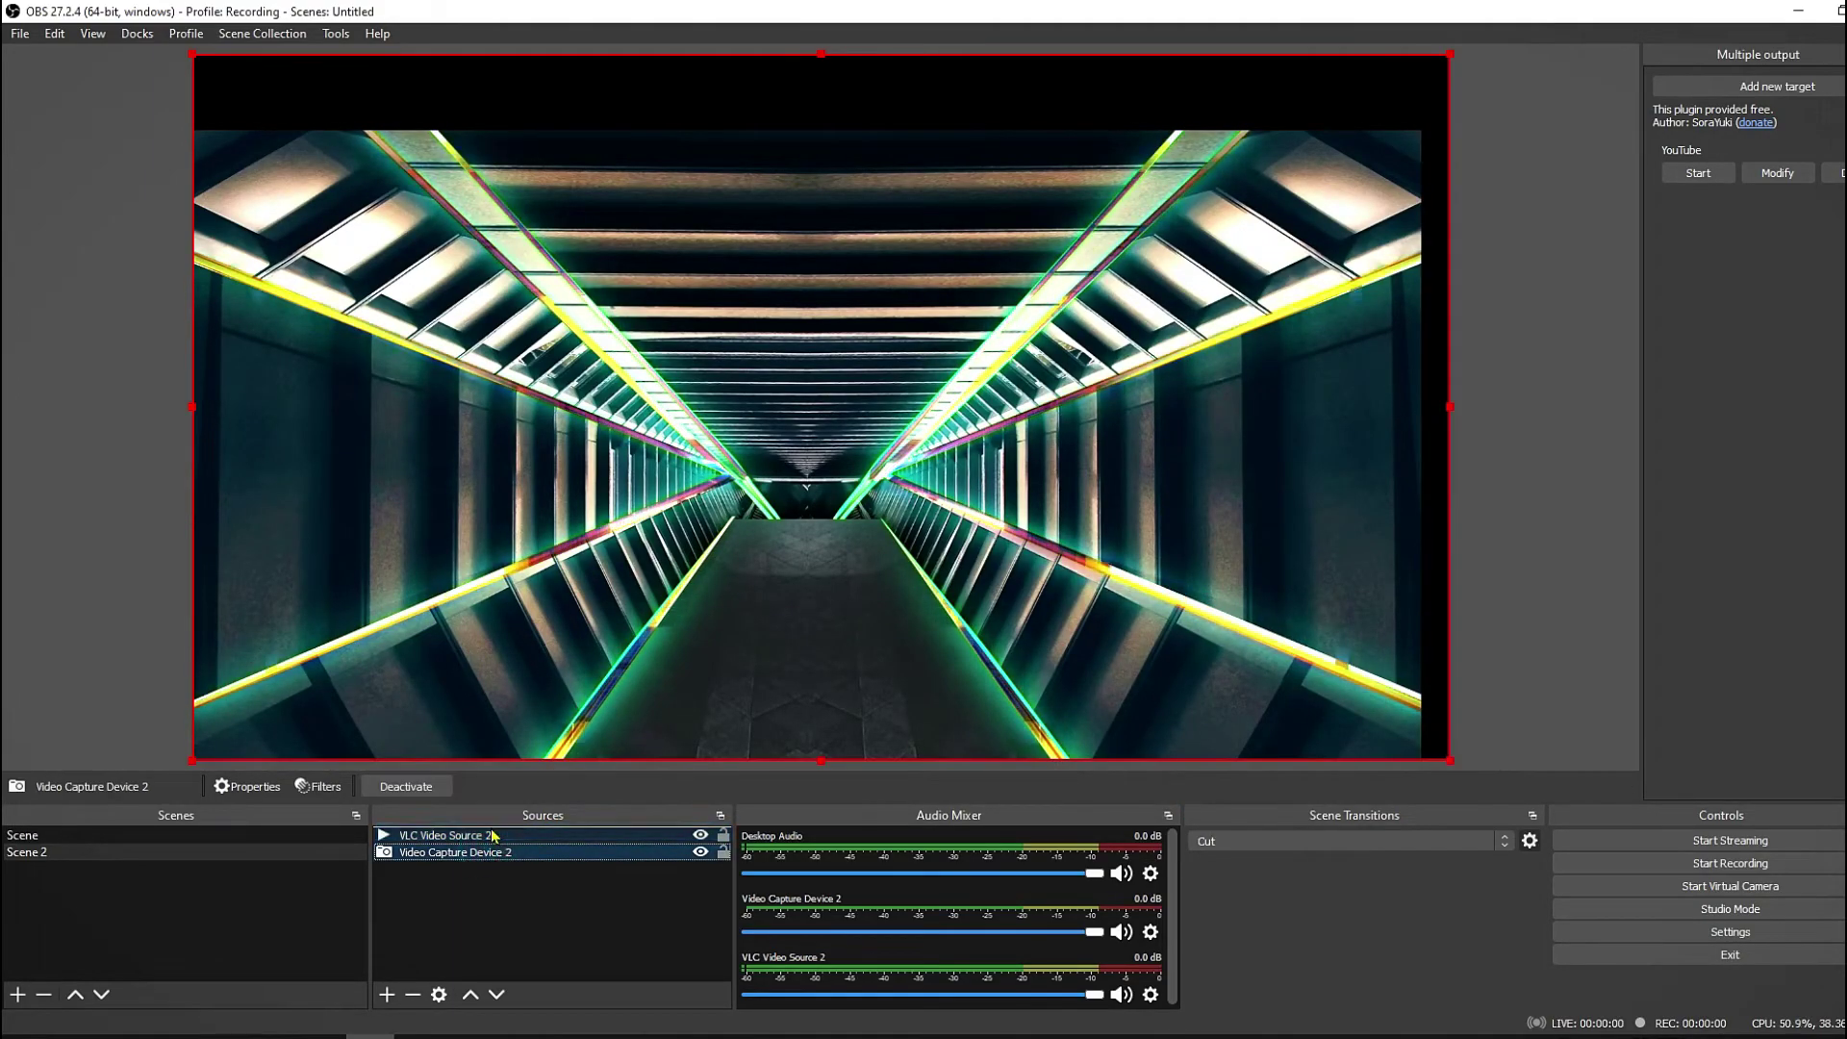
{"action": "left_click_drag", "start_coordinate": [491, 835], "coordinate": [492, 831]}
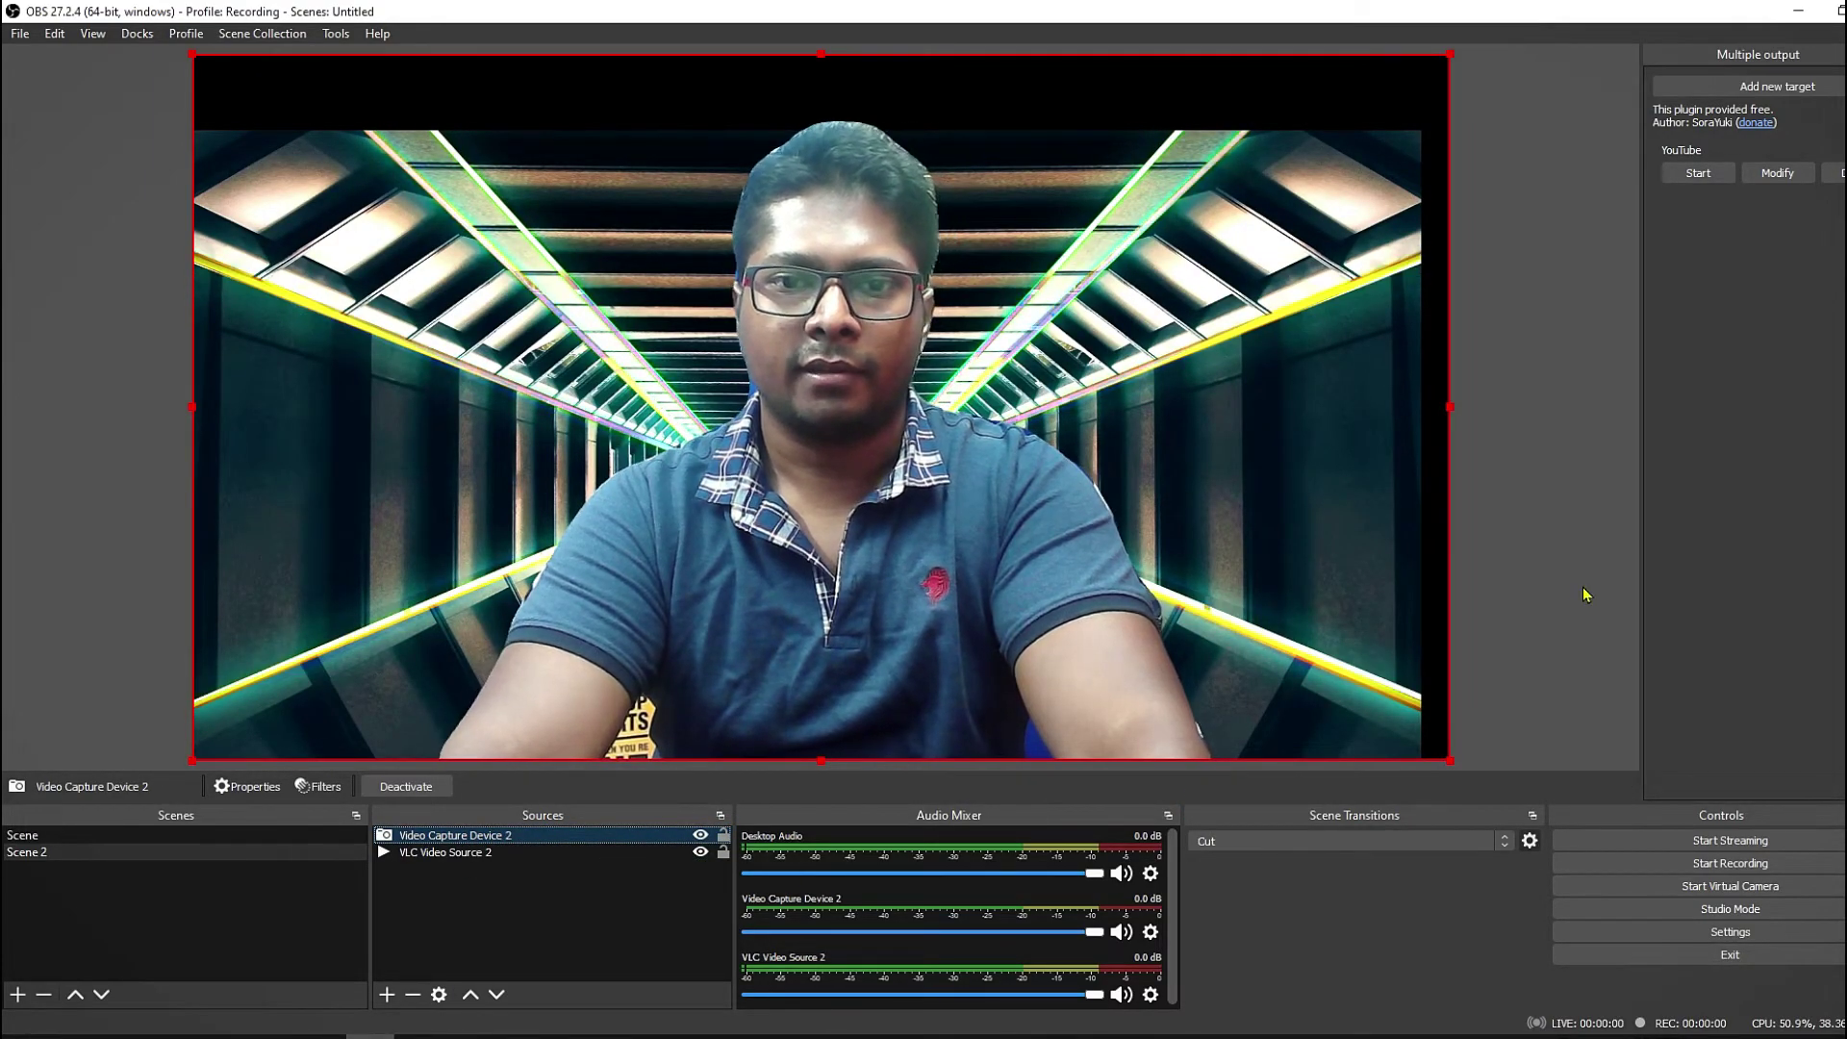